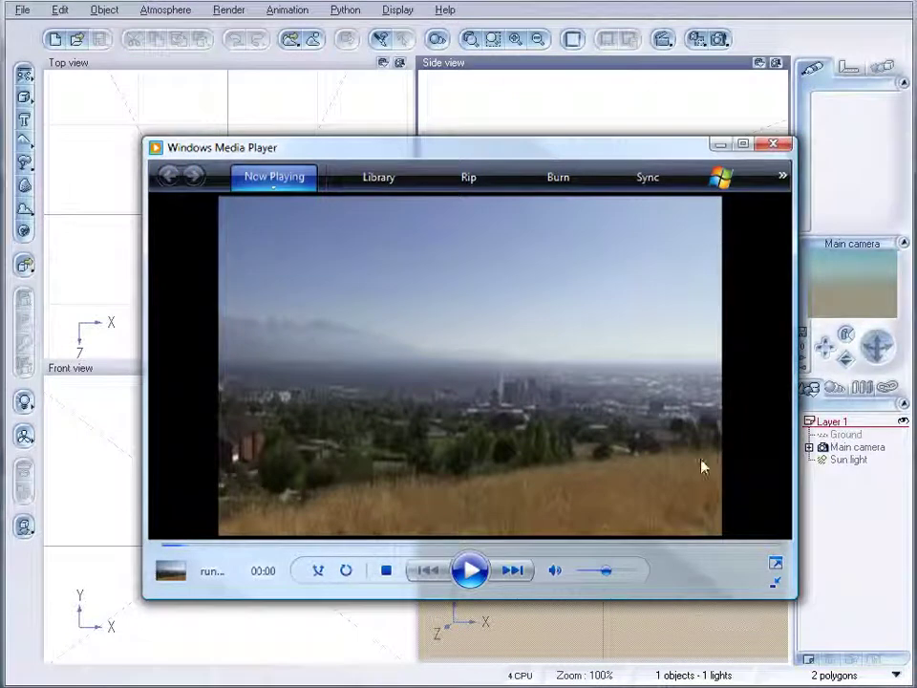
Play the reference landscape clip in Windows Media Player, pause it, and minimize the player
{"action": "left_click", "coordinate": [468, 570]}
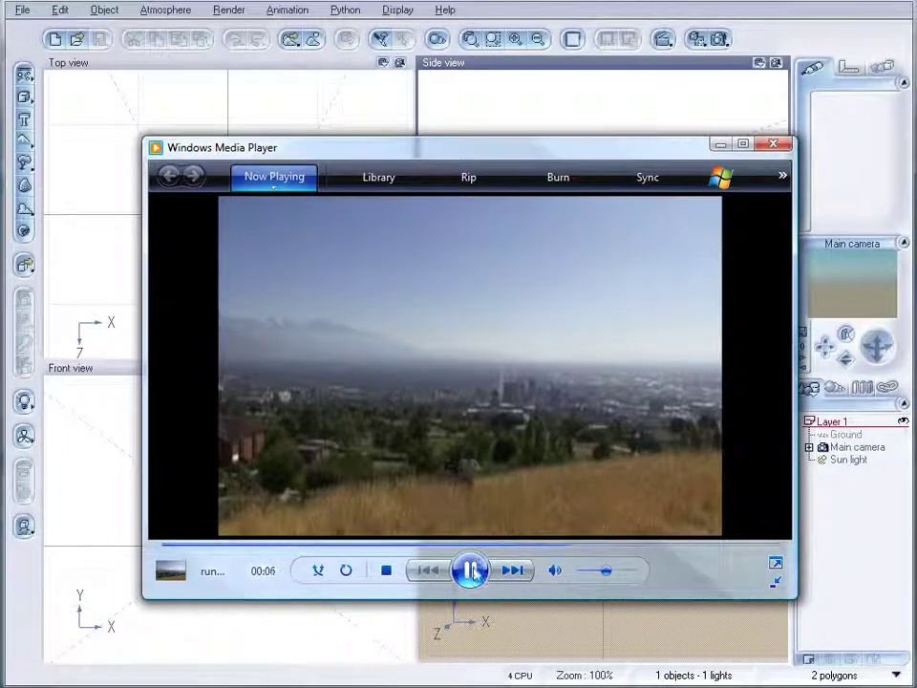
{"action": "key", "text": "ctrl+p"}
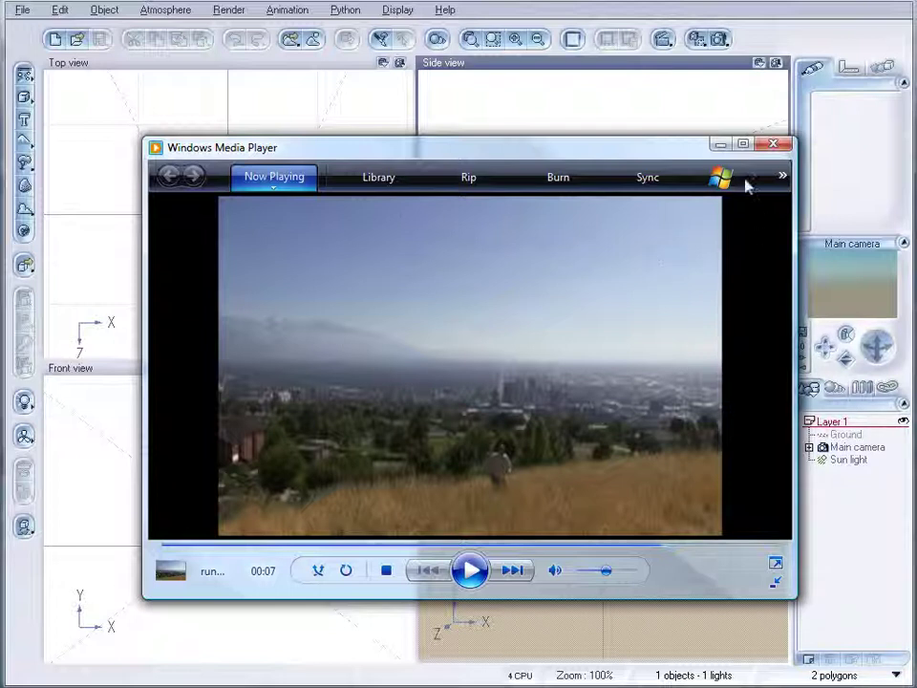
{"action": "left_click", "coordinate": [718, 144]}
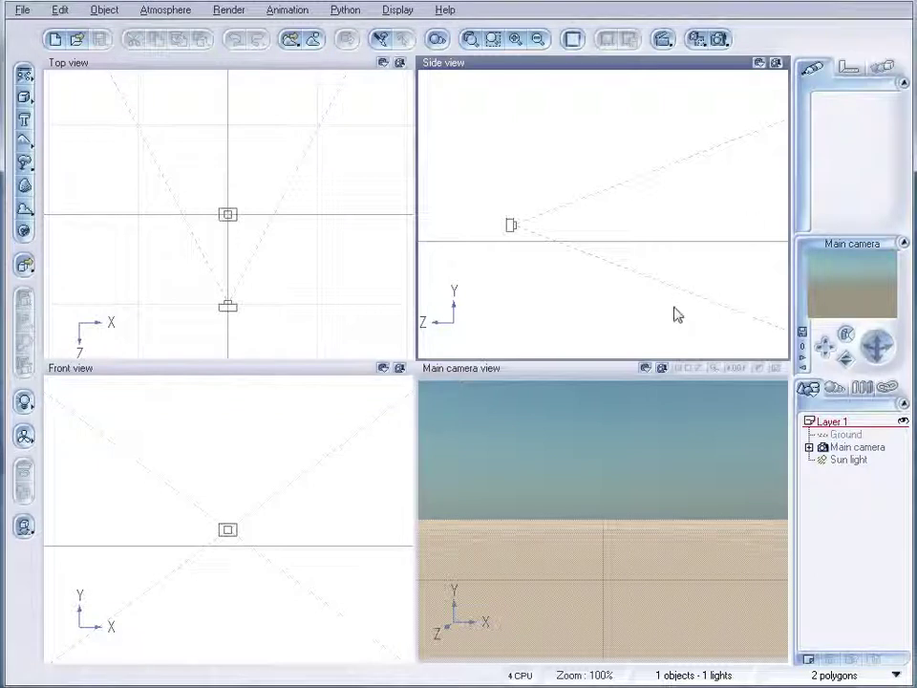
Set the render aspect ratio to Widescreen (16:10) and tilt the main camera upward to frame mostly sky
{"action": "left_click", "coordinate": [718, 40]}
{"action": "left_click", "coordinate": [690, 127]}
{"action": "left_click", "coordinate": [621, 256]}
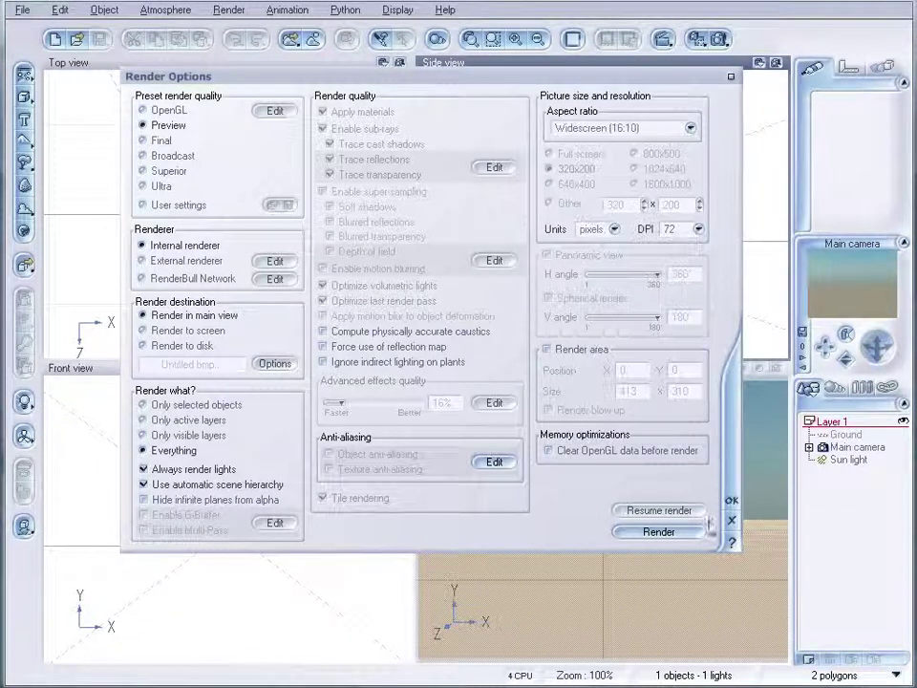
{"action": "left_click", "coordinate": [730, 500]}
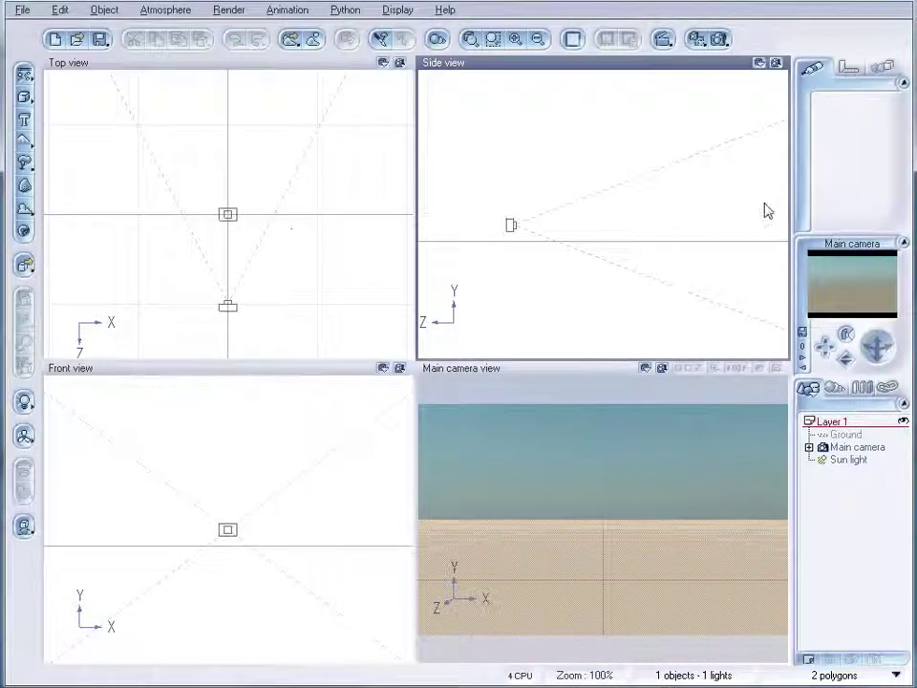
{"action": "left_click", "coordinate": [857, 446]}
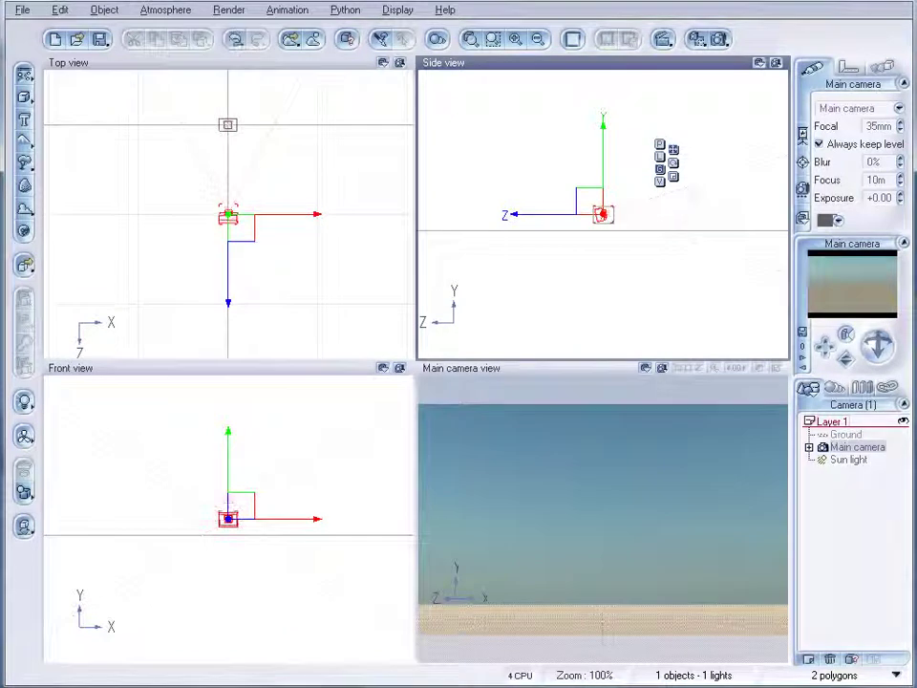
Load the Bisbee atmosphere from the Spectral Sunshine collection
{"action": "left_click", "coordinate": [176, 14]}
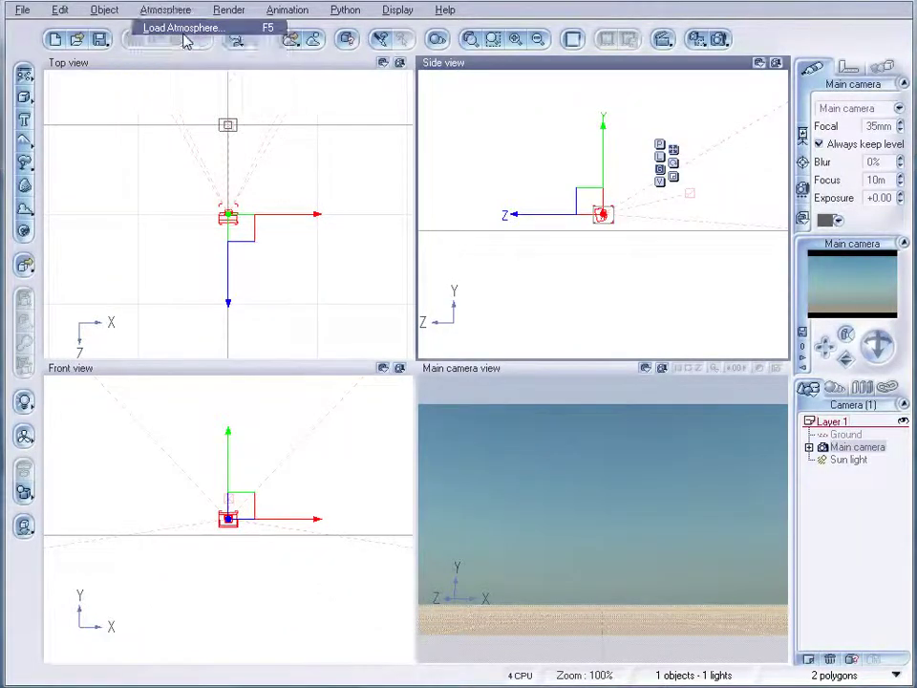
{"action": "left_click", "coordinate": [182, 29]}
{"action": "left_click", "coordinate": [435, 253]}
{"action": "left_click", "coordinate": [820, 583]}
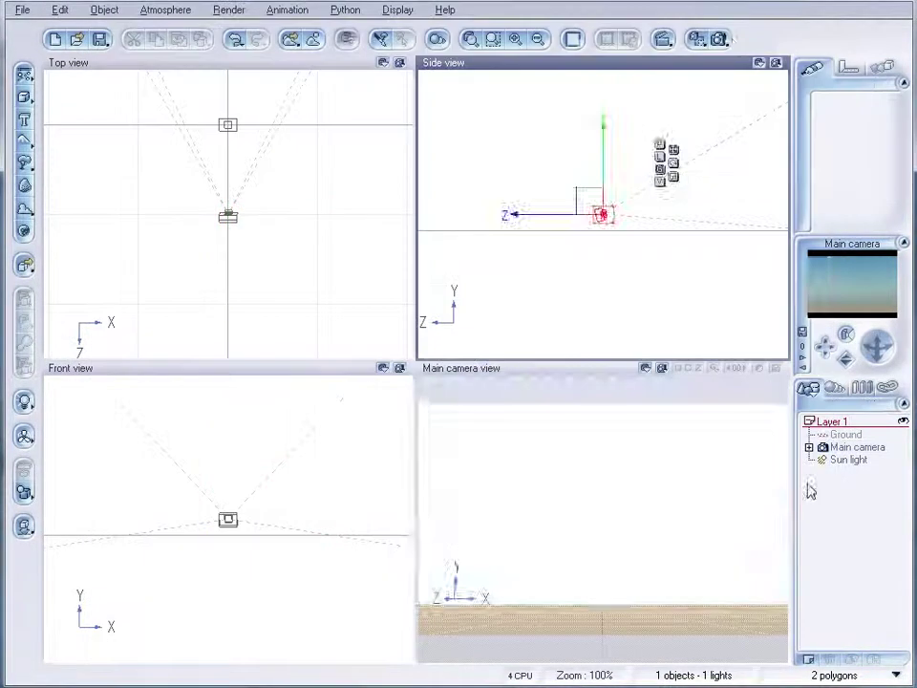
Render the scene to screen at 640x400 and close the finished render display
{"action": "left_click", "coordinate": [721, 40]}
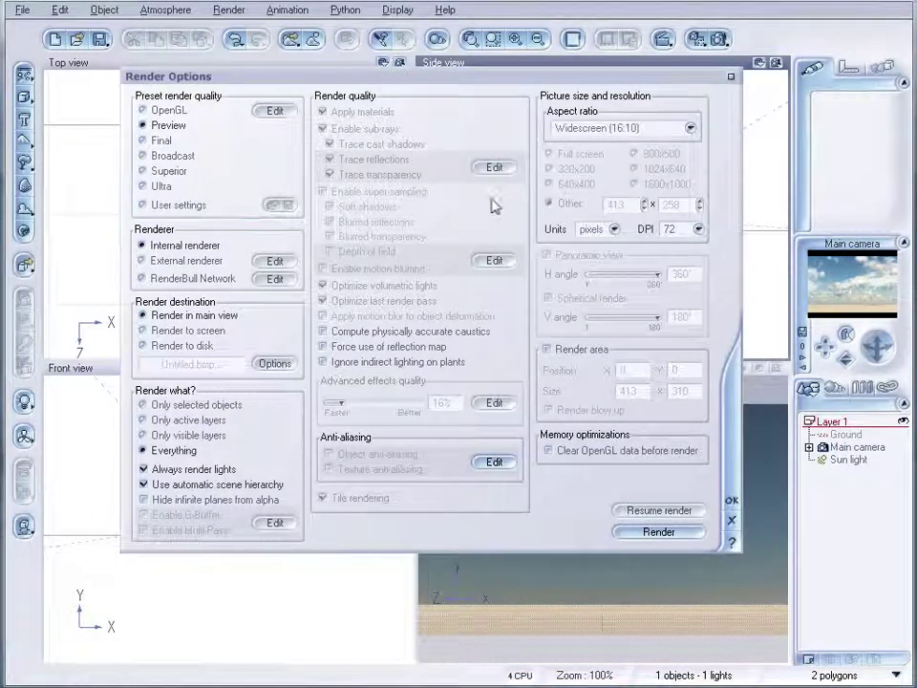
{"action": "left_click", "coordinate": [186, 329]}
{"action": "left_click", "coordinate": [559, 184]}
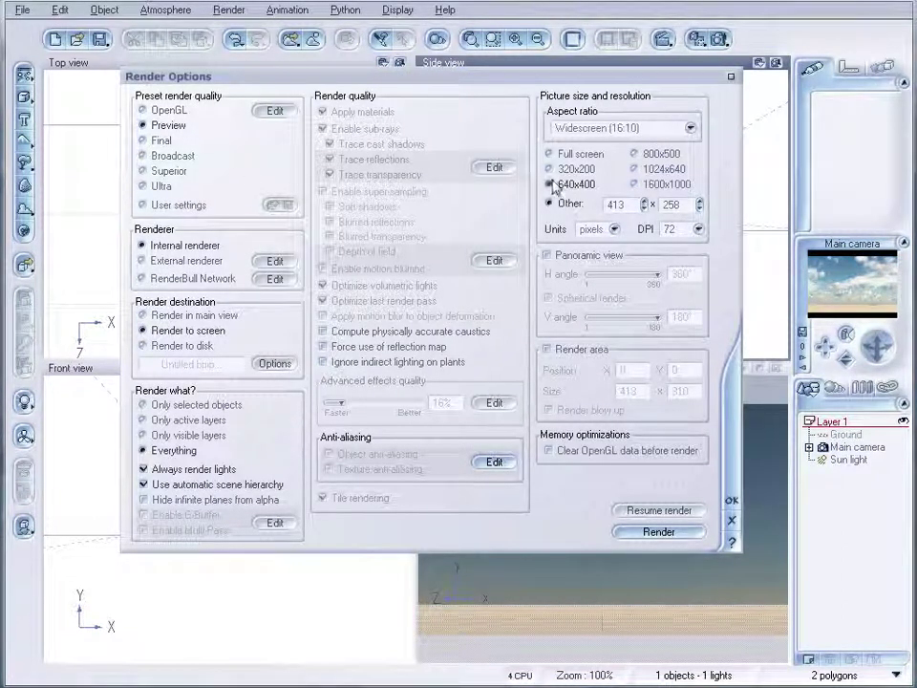
{"action": "left_click", "coordinate": [666, 534]}
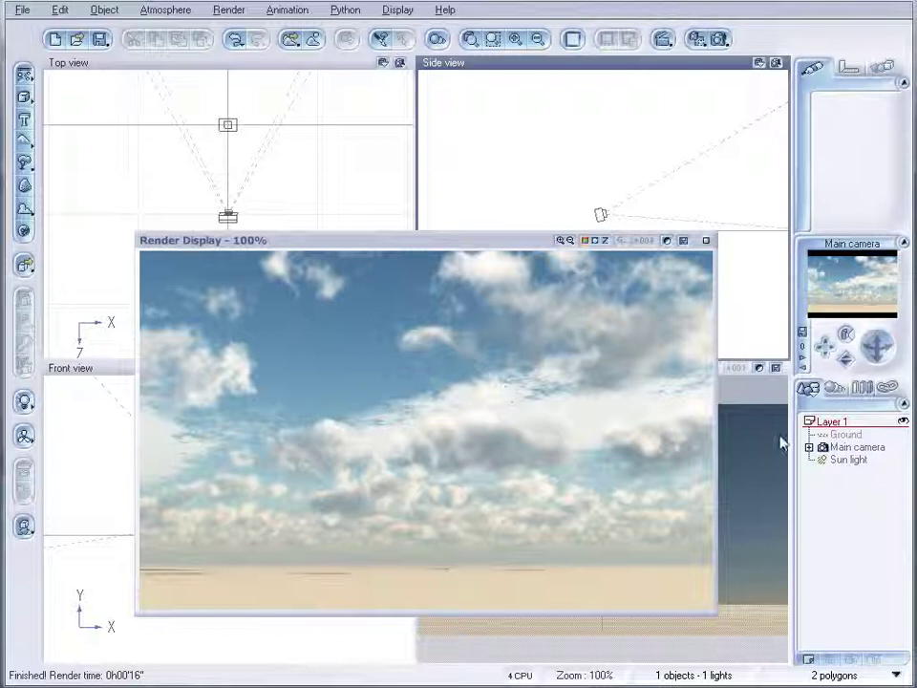
{"action": "left_click", "coordinate": [708, 241]}
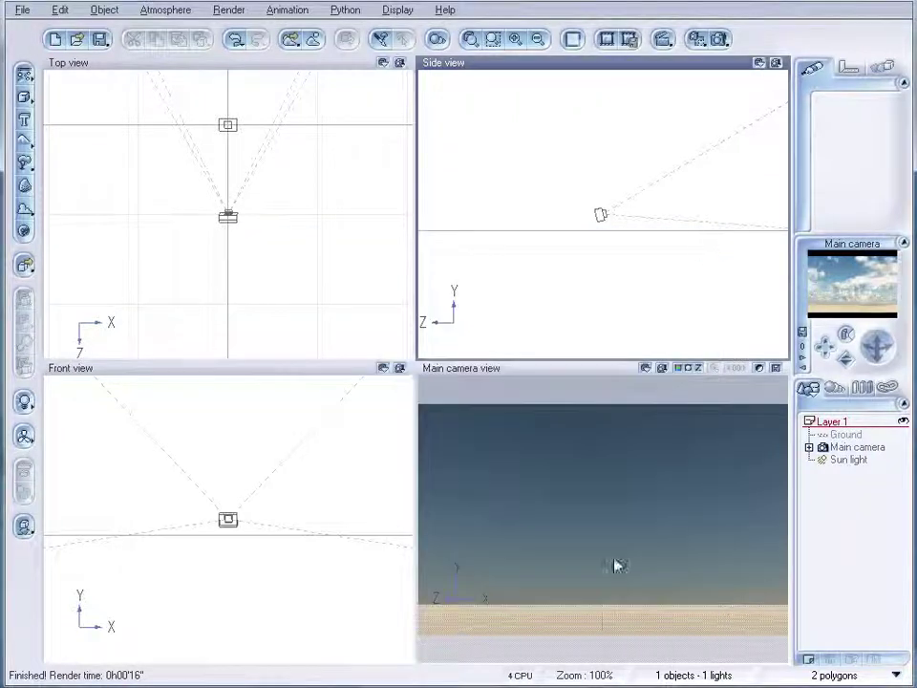
Load the Default atmosphere from the Spectral Sunshine collection and dismiss the reference video player
{"action": "left_click", "coordinate": [153, 11]}
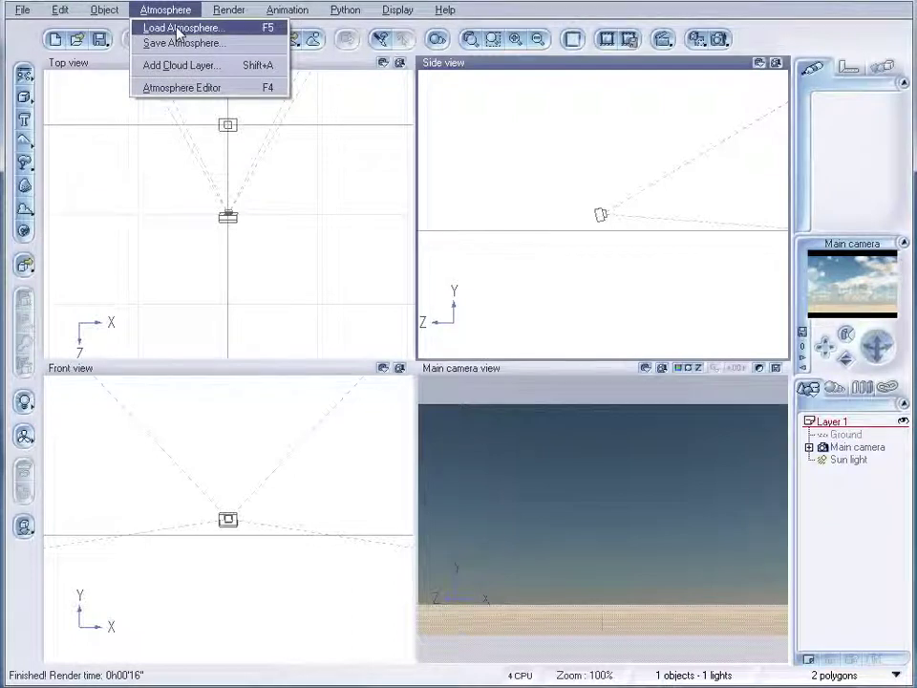
{"action": "left_click", "coordinate": [177, 28]}
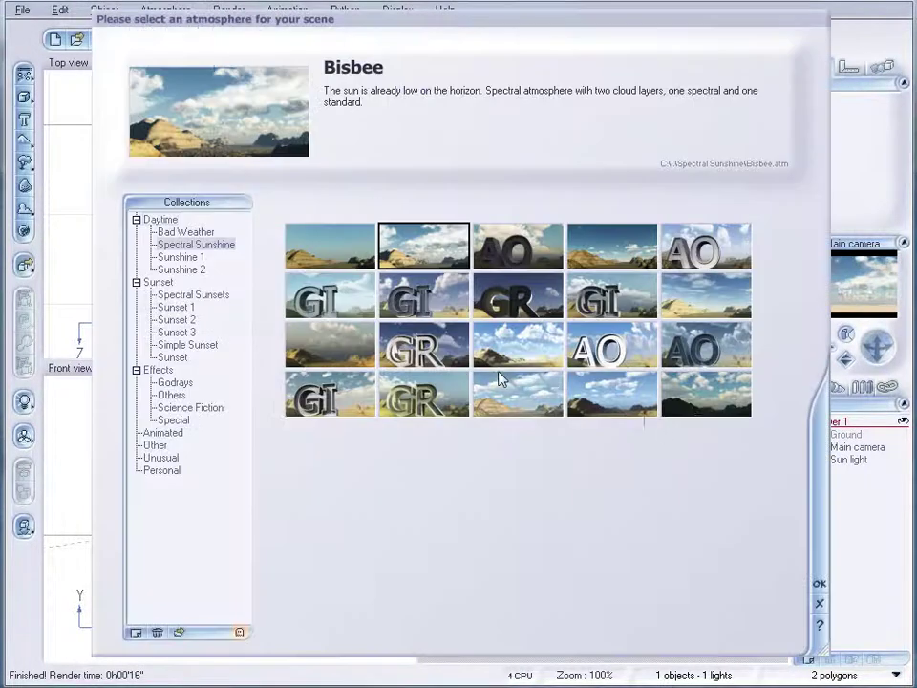
{"action": "left_click", "coordinate": [329, 260]}
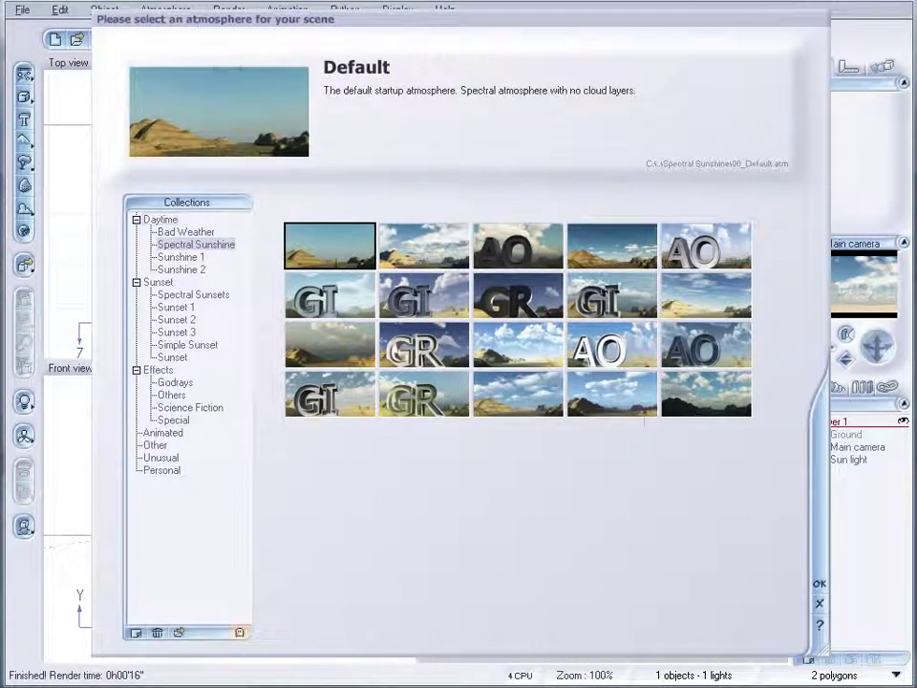
{"action": "left_click", "coordinate": [818, 582]}
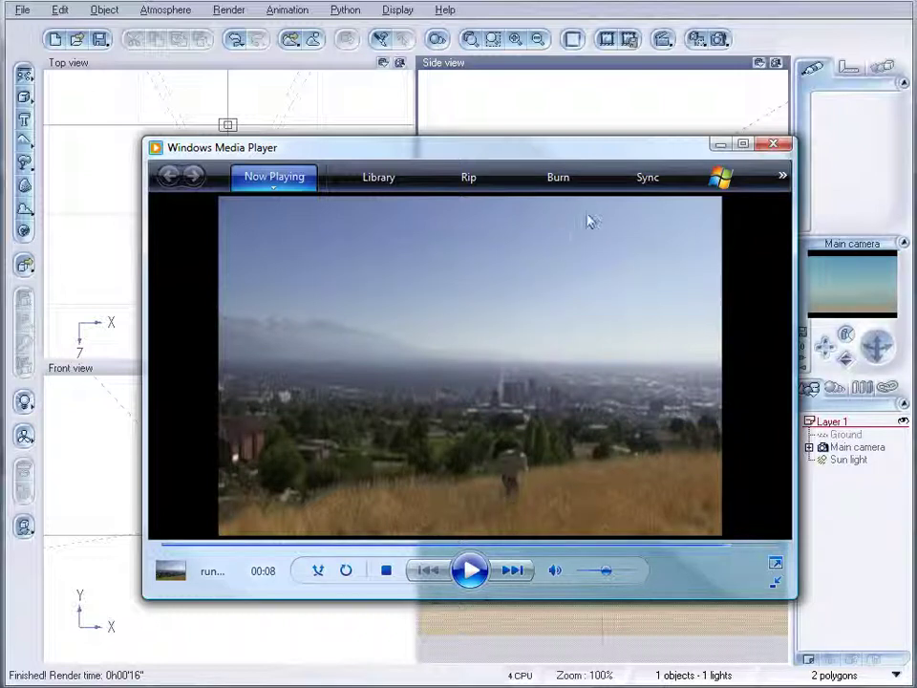
{"action": "key", "text": "alt+F4"}
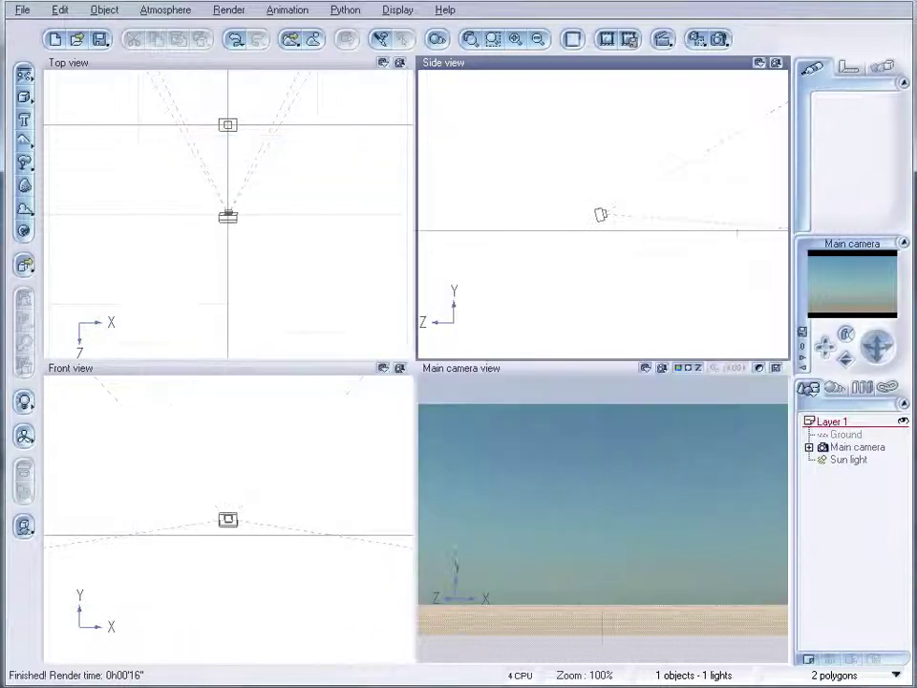
Move the sun light above and ahead of the main camera, slightly to its right
{"action": "left_click", "coordinate": [847, 460]}
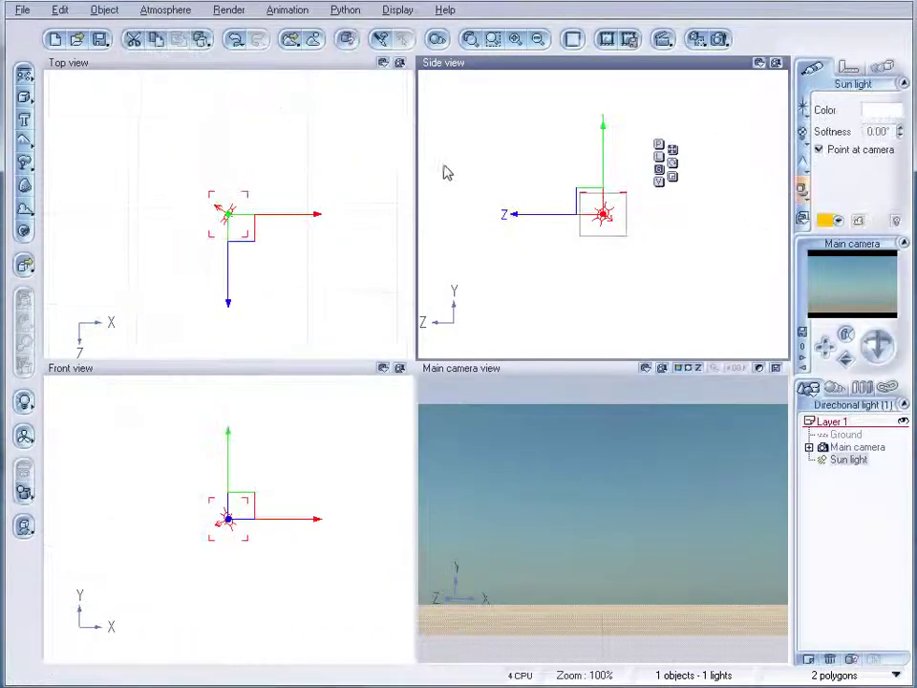
{"action": "left_click", "coordinate": [297, 258]}
{"action": "scroll", "coordinate": [297, 257], "scroll_direction": "down", "scroll_amount": 5}
{"action": "left_click_drag", "start_coordinate": [242, 229], "coordinate": [182, 114]}
{"action": "left_click", "coordinate": [711, 202]}
{"action": "left_click_drag", "start_coordinate": [712, 202], "coordinate": [708, 198]}
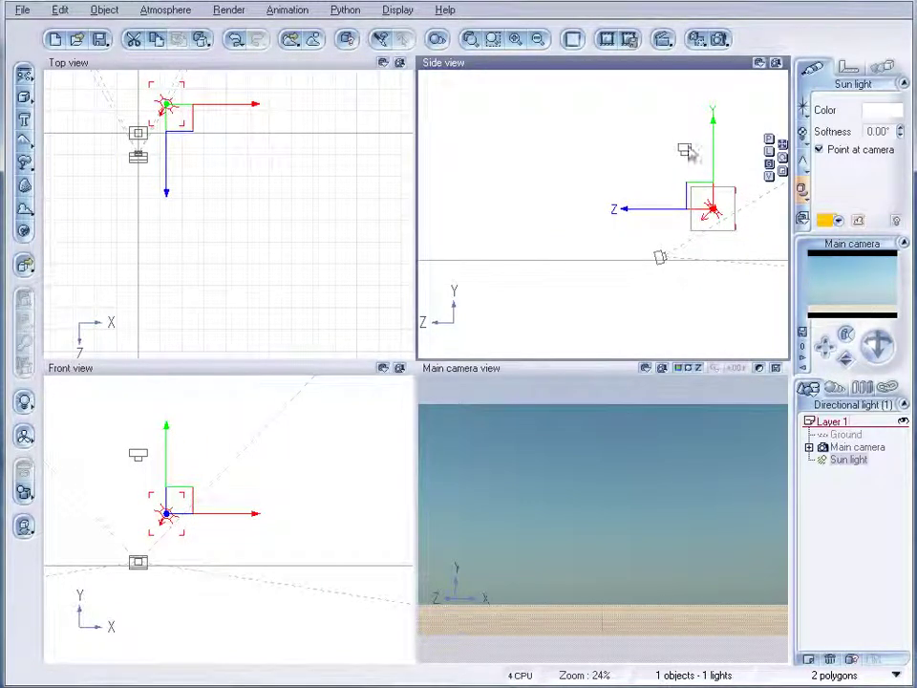
{"action": "left_click", "coordinate": [306, 174]}
{"action": "scroll", "coordinate": [306, 225], "scroll_direction": "up", "scroll_amount": 3}
{"action": "right_click_drag", "start_coordinate": [282, 230], "coordinate": [311, 254]}
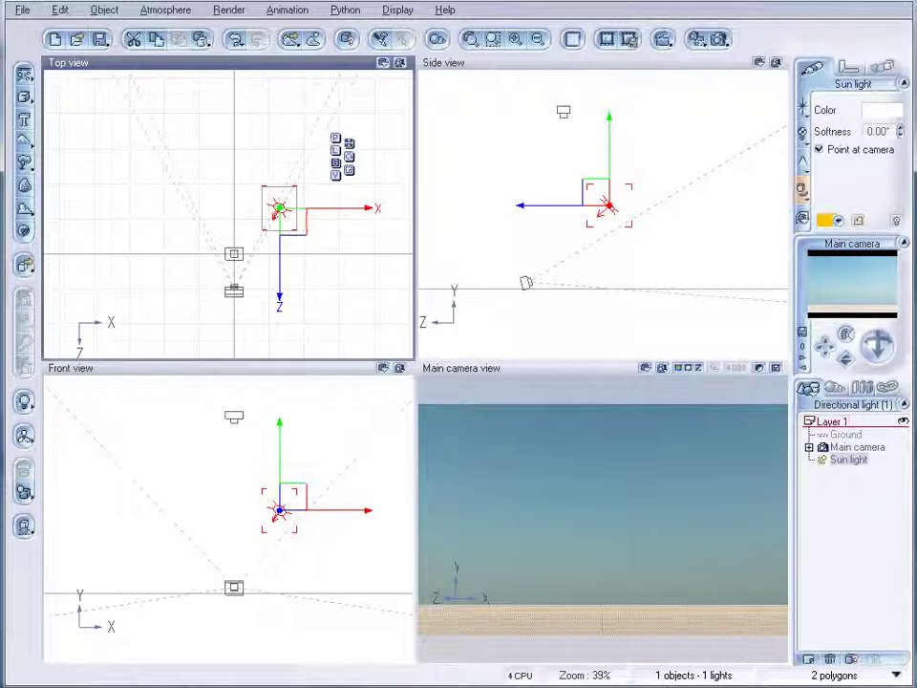
Change the atmosphere's lighting model to Global illumination in the Atmosphere Editor
{"action": "left_click", "coordinate": [158, 10]}
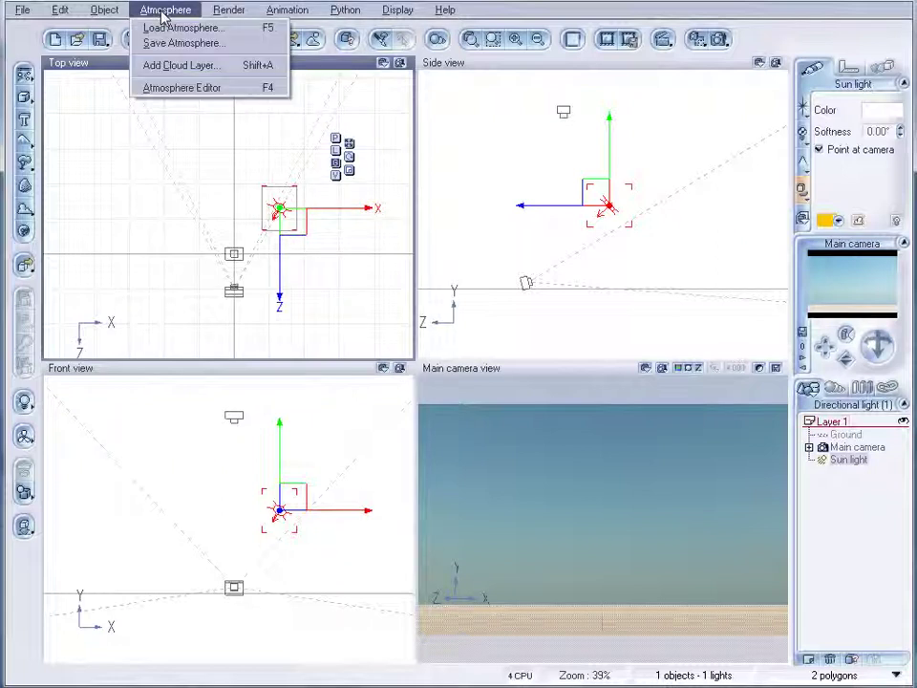
{"action": "left_click", "coordinate": [213, 88]}
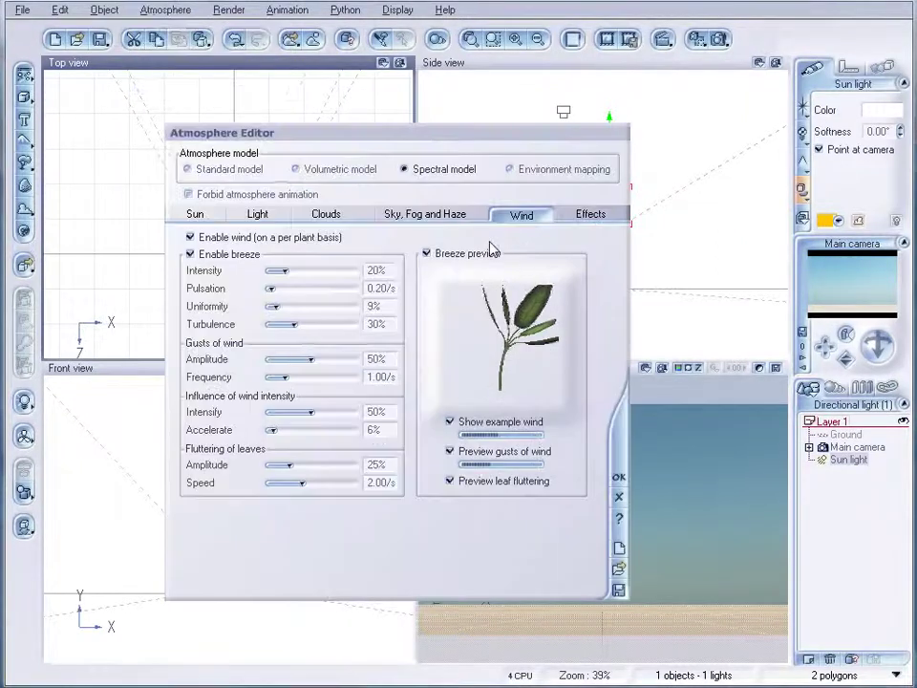
{"action": "left_click_drag", "start_coordinate": [382, 138], "coordinate": [412, 108]}
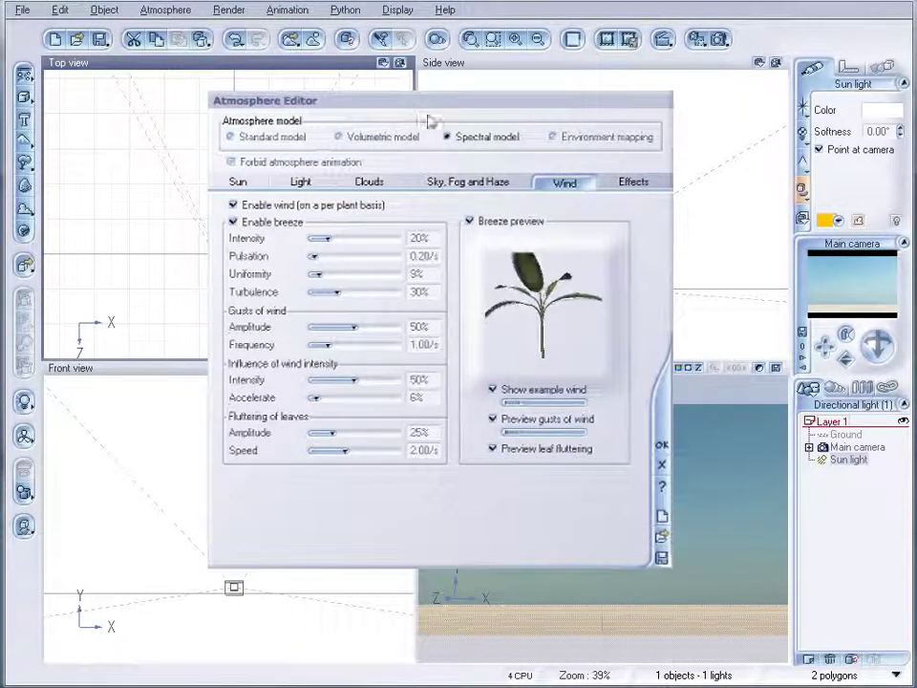
{"action": "left_click", "coordinate": [239, 182]}
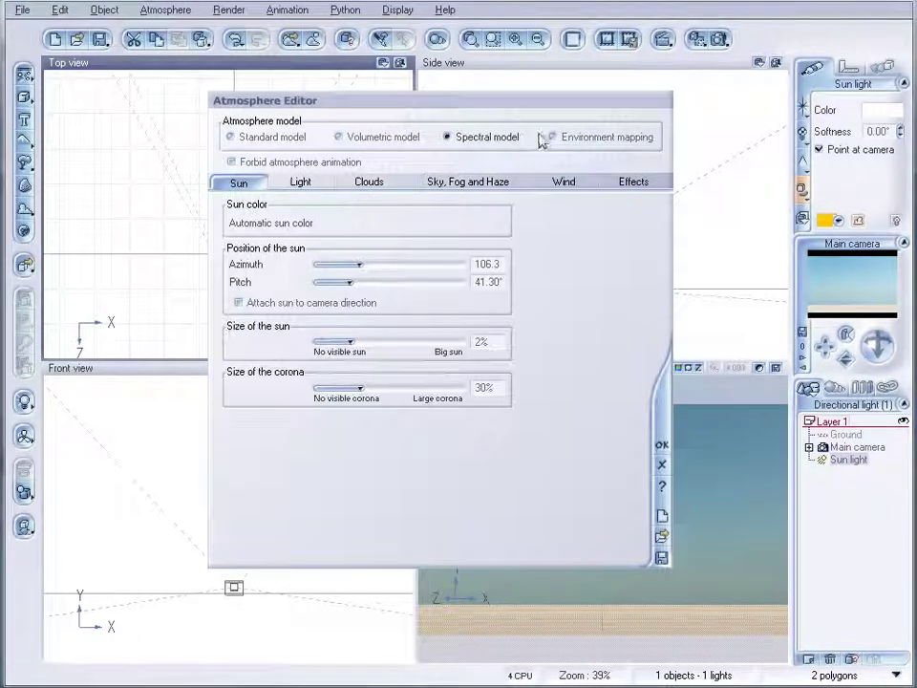
{"action": "left_click", "coordinate": [300, 184]}
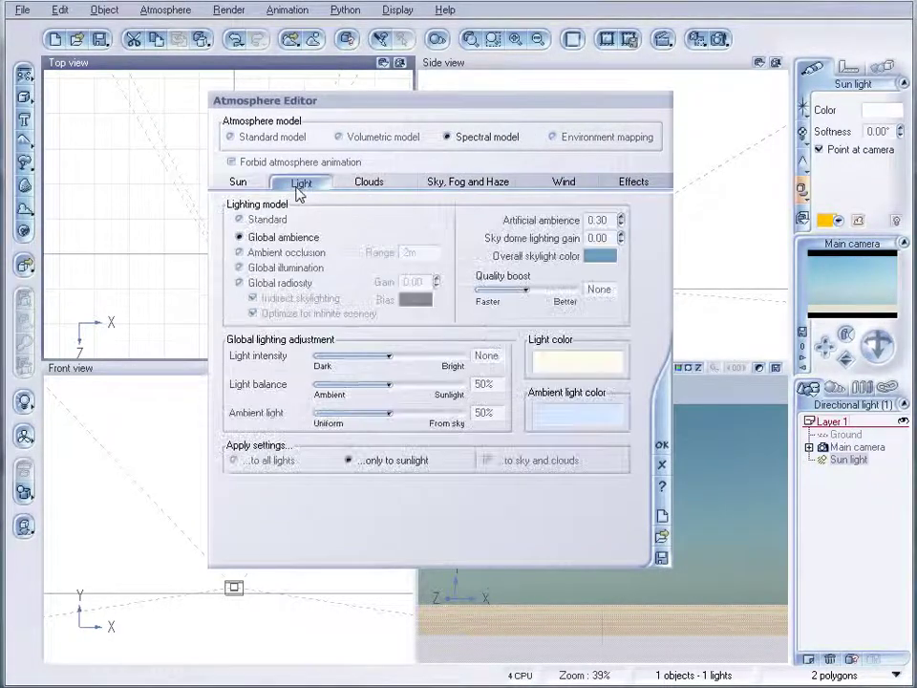
{"action": "left_click", "coordinate": [269, 268]}
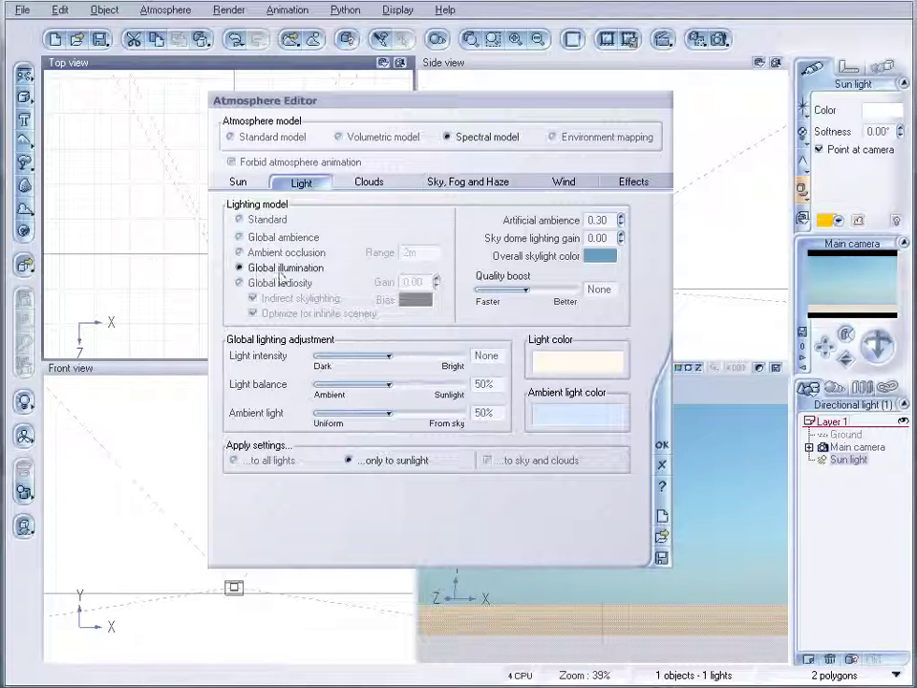
Set the ambient light color to a dark blue-gray with red 50, green 61 and blue 77
{"action": "right_click", "coordinate": [599, 426]}
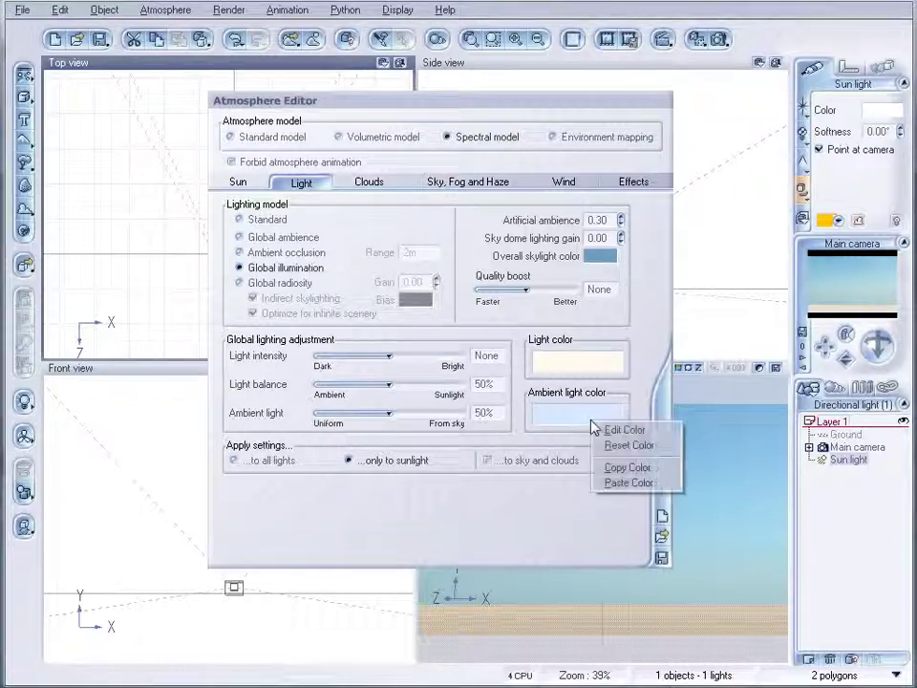
{"action": "left_click", "coordinate": [646, 432]}
{"action": "left_click", "coordinate": [430, 392]}
{"action": "left_click_drag", "start_coordinate": [516, 380], "coordinate": [516, 408]}
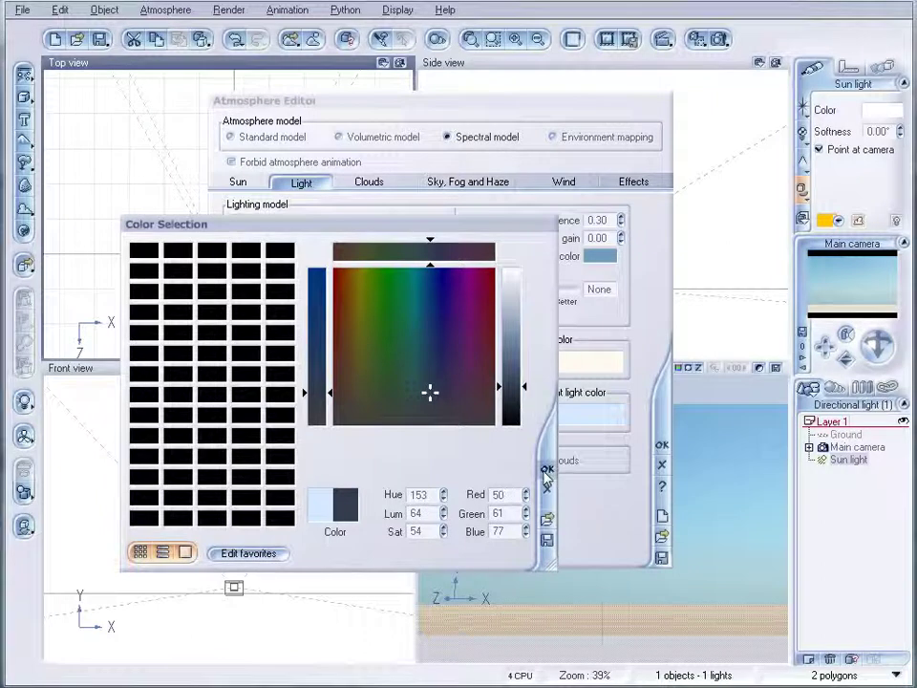
{"action": "left_click", "coordinate": [545, 470]}
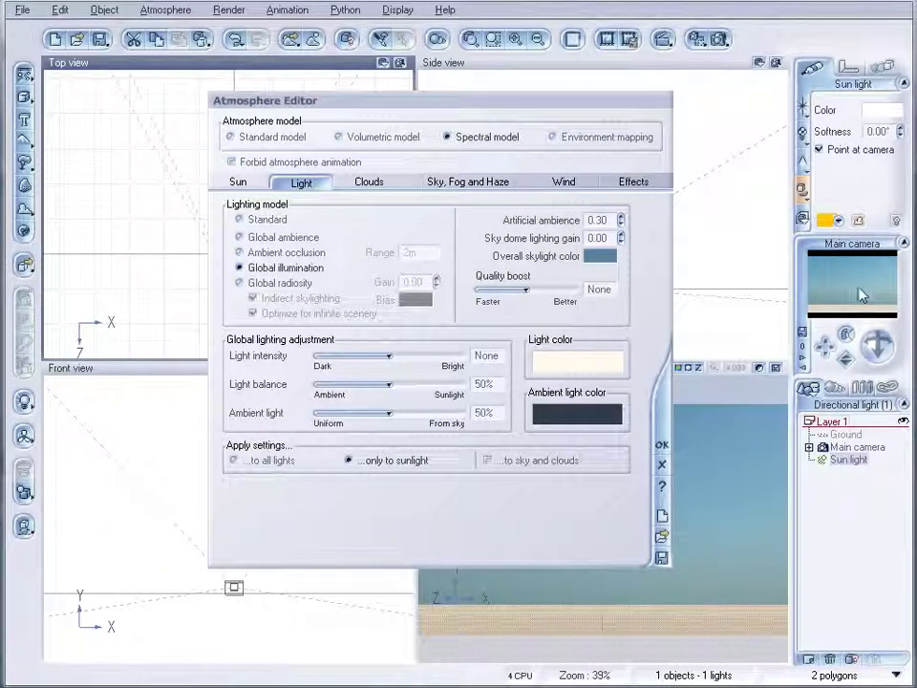
Add a Cloud Puffs spectral cloud layer and set its scale to 0.70
{"action": "left_click", "coordinate": [369, 182]}
{"action": "left_click", "coordinate": [389, 224]}
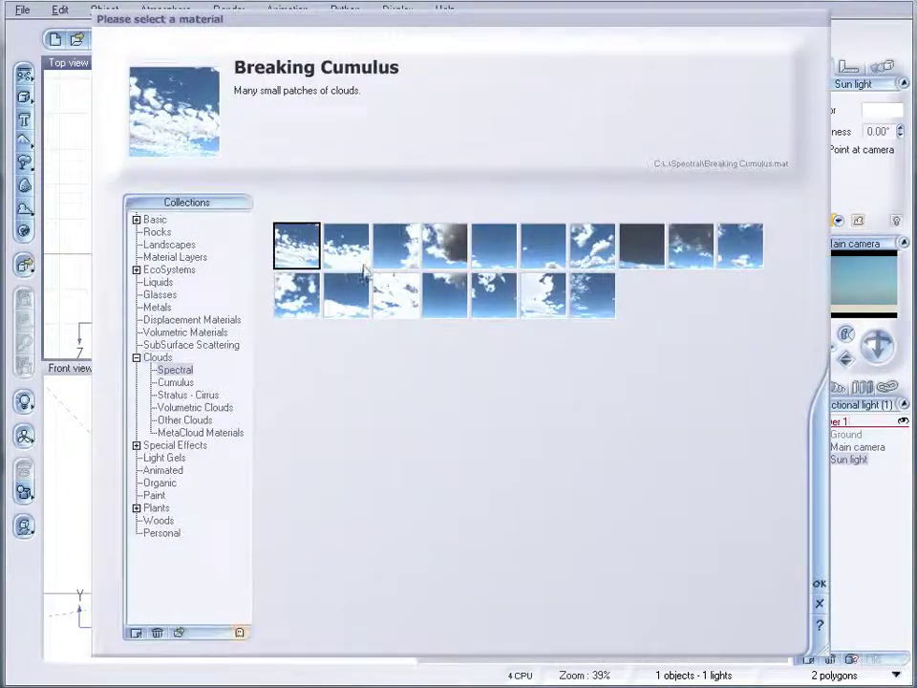
{"action": "left_click", "coordinate": [433, 258]}
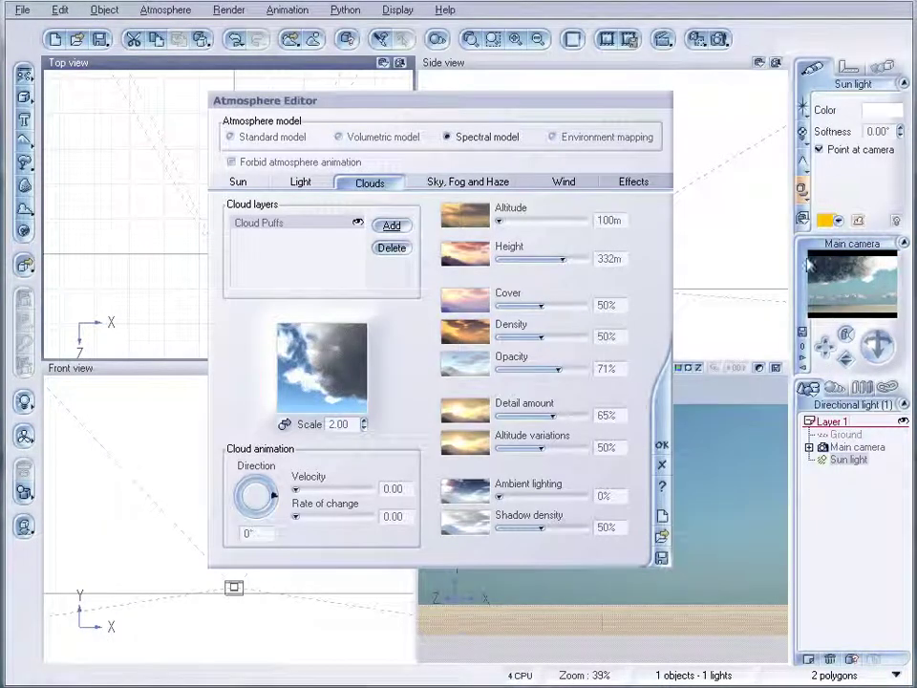
{"action": "type", "text": "1.5"}
{"action": "key", "text": "Return"}
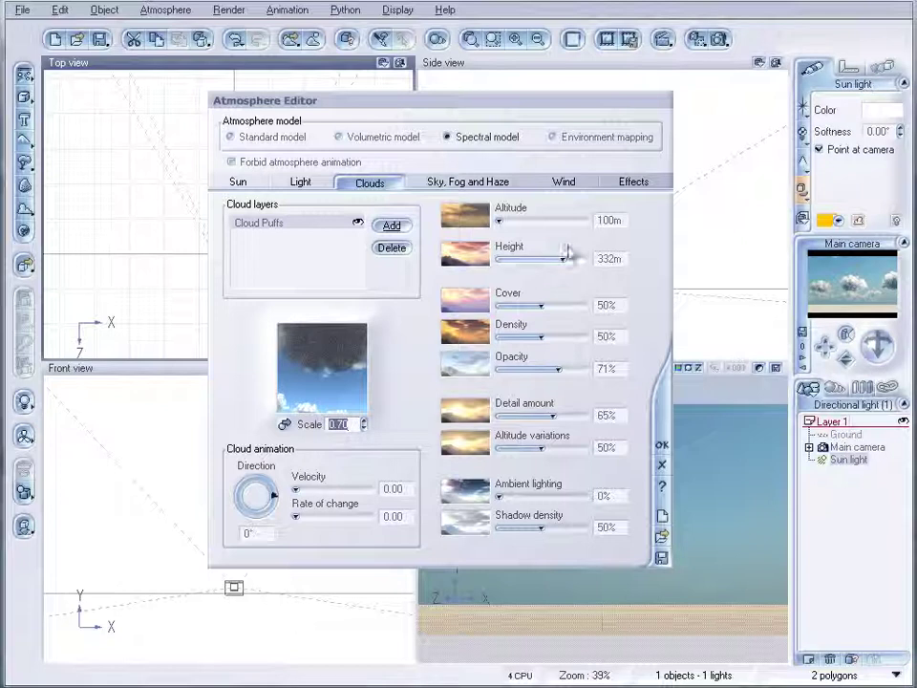
Adjust the Cloud Puffs layer to altitude 270 m, height 302 m, cover 67%, density 36% and detail amount 96%
{"action": "left_click_drag", "start_coordinate": [498, 220], "coordinate": [521, 220]}
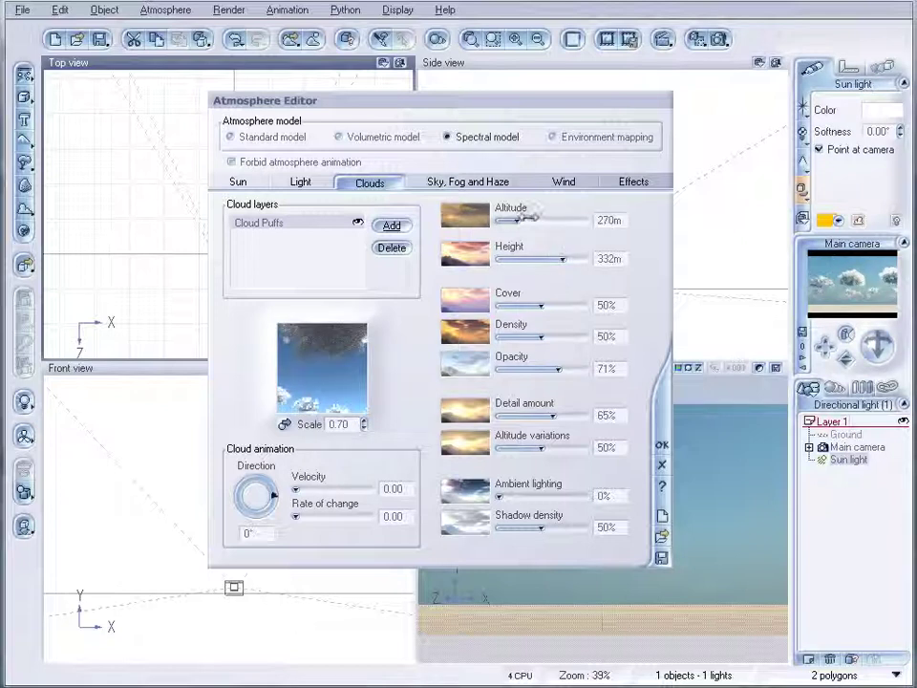
{"action": "mouse_move", "coordinate": [559, 258]}
{"action": "left_mouse_down"}
{"action": "mouse_move", "coordinate": [545, 259]}
{"action": "mouse_move", "coordinate": [562, 258]}
{"action": "left_mouse_up"}
{"action": "left_click_drag", "start_coordinate": [541, 306], "coordinate": [530, 336]}
{"action": "left_click_drag", "start_coordinate": [567, 420], "coordinate": [579, 416]}
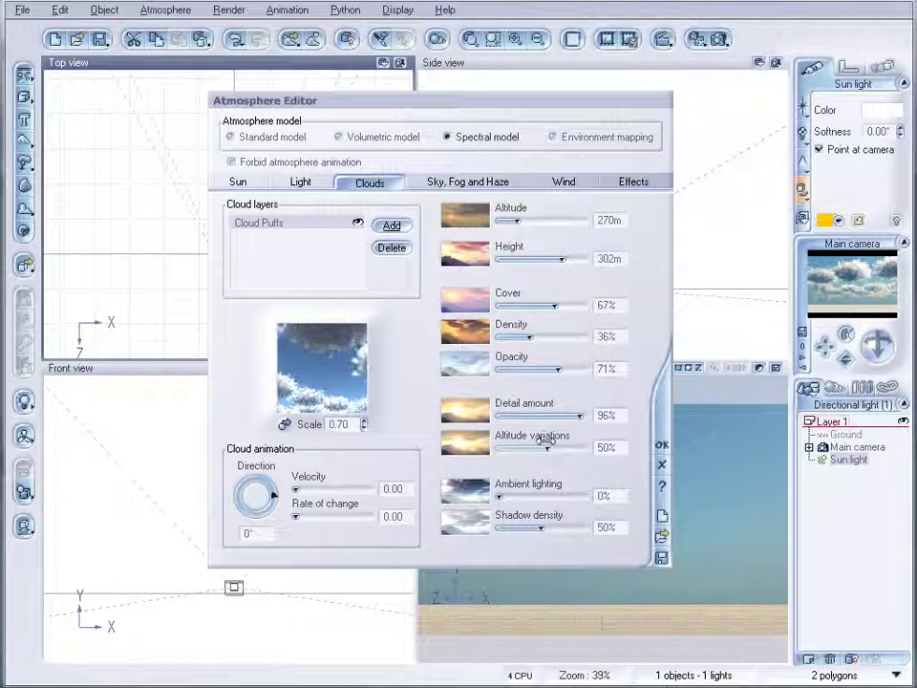
Add a Breaking Cumulus spectral cloud layer and run a test render of the scene
{"action": "left_click", "coordinate": [391, 226]}
{"action": "left_click", "coordinate": [298, 245]}
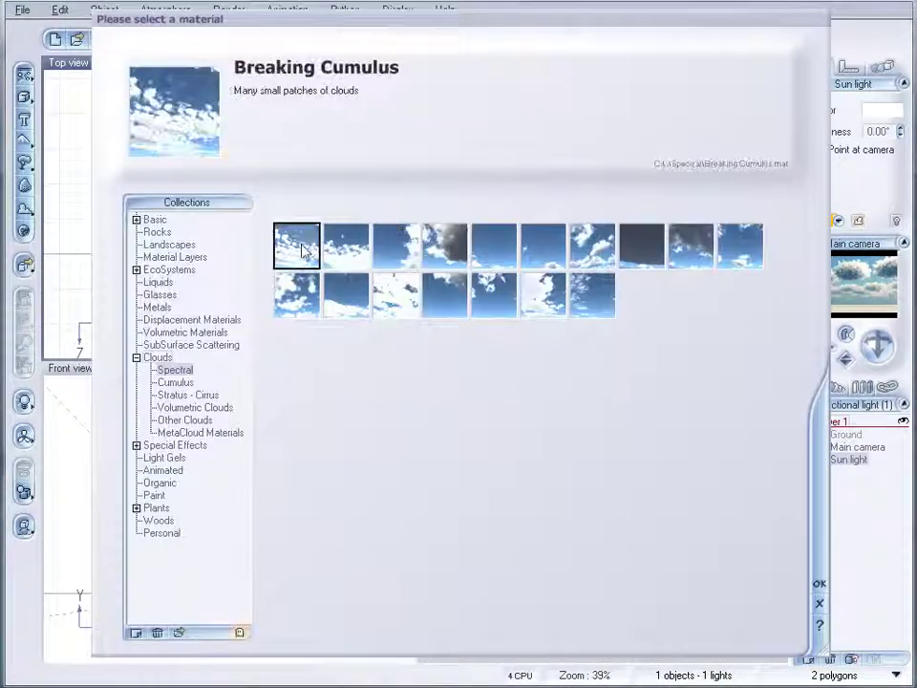
{"action": "left_click", "coordinate": [818, 583]}
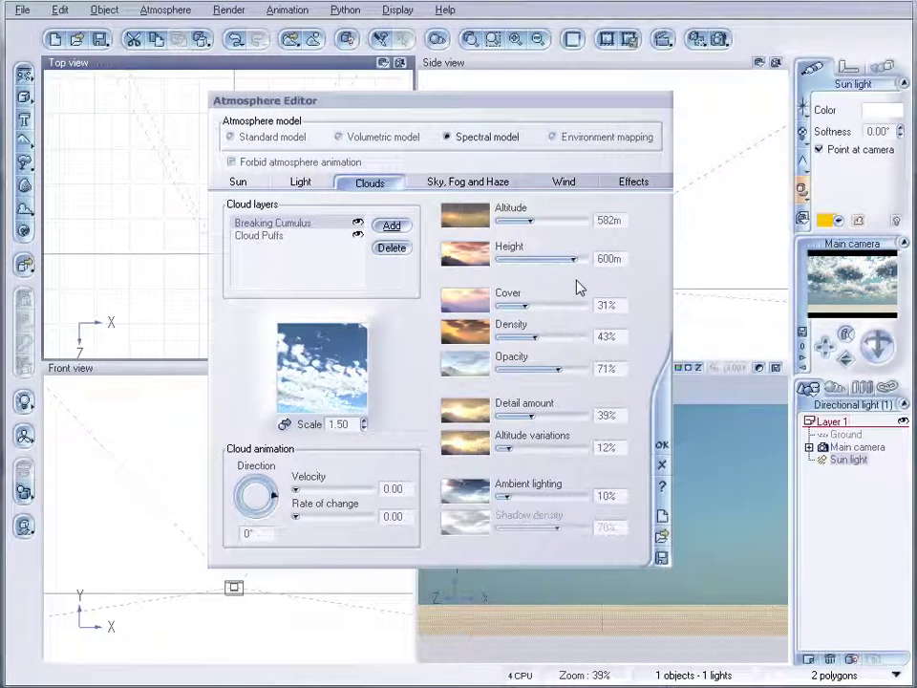
{"action": "left_click", "coordinate": [718, 39]}
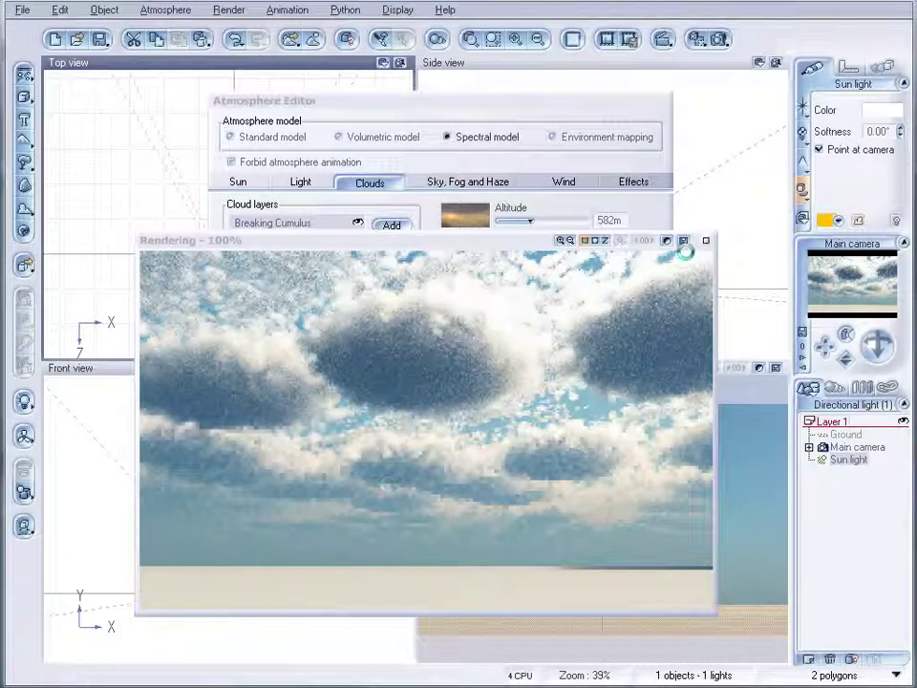
{"action": "left_click", "coordinate": [578, 408]}
{"action": "left_click", "coordinate": [705, 240]}
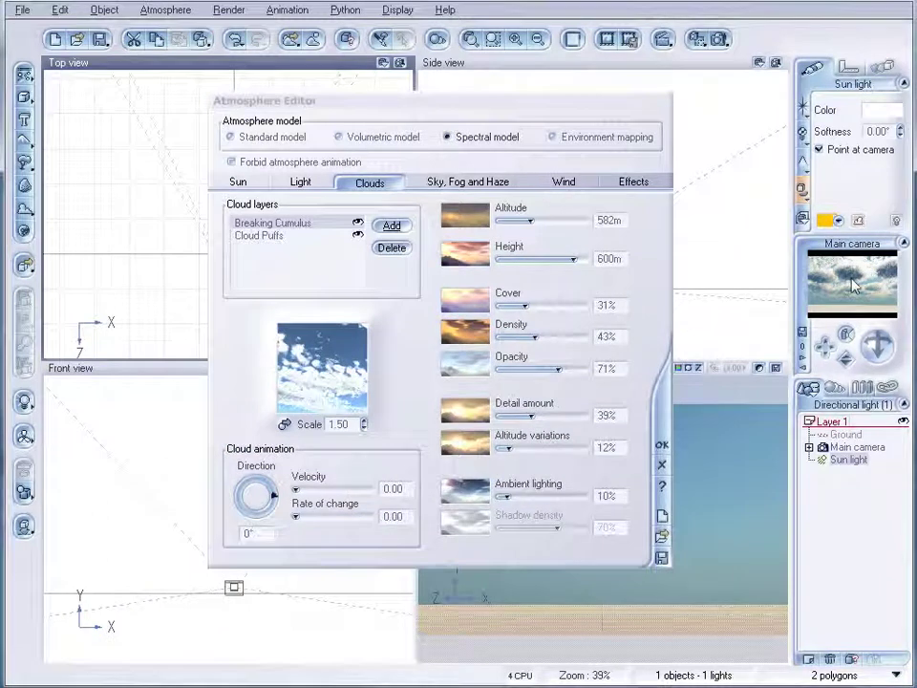
Set the sky's decay amount to 74%, haze ground density to 33% and fog ground density to 9%
{"action": "left_click", "coordinate": [437, 185]}
{"action": "left_click_drag", "start_coordinate": [397, 264], "coordinate": [410, 263]}
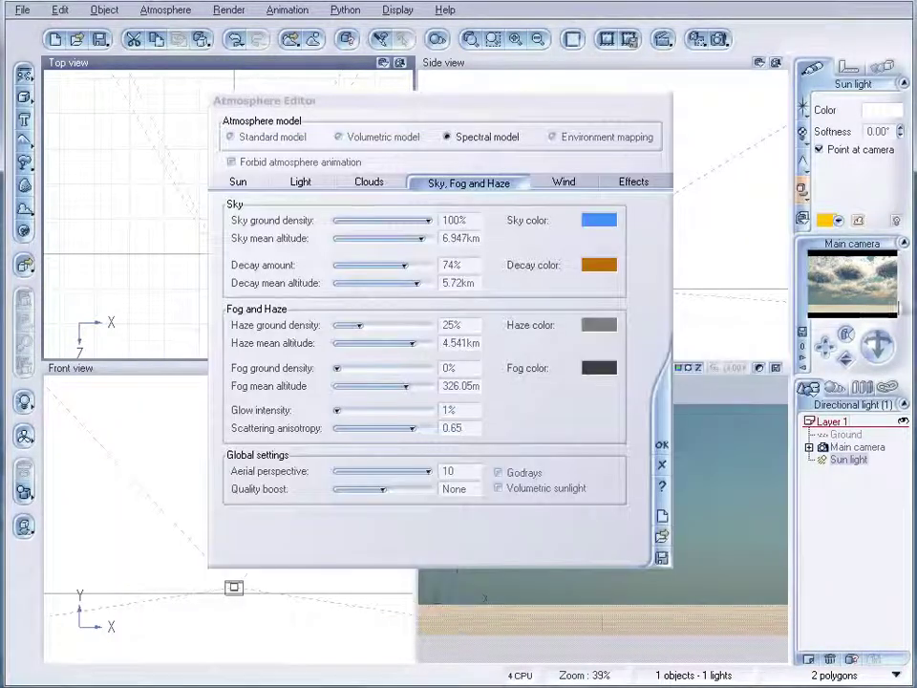
{"action": "left_click_drag", "start_coordinate": [362, 325], "coordinate": [369, 325]}
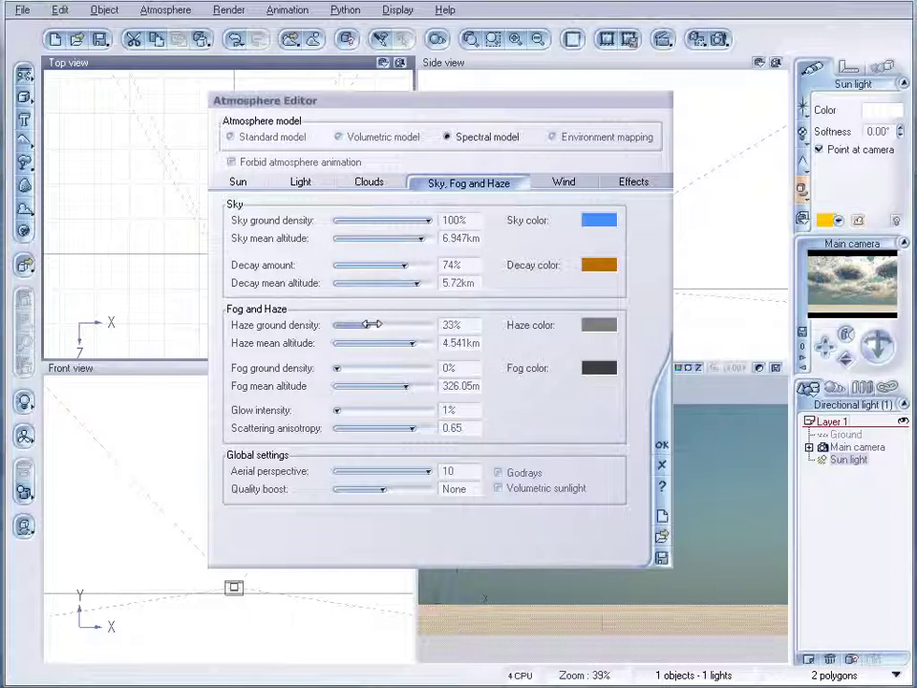
{"action": "left_click_drag", "start_coordinate": [370, 369], "coordinate": [374, 369]}
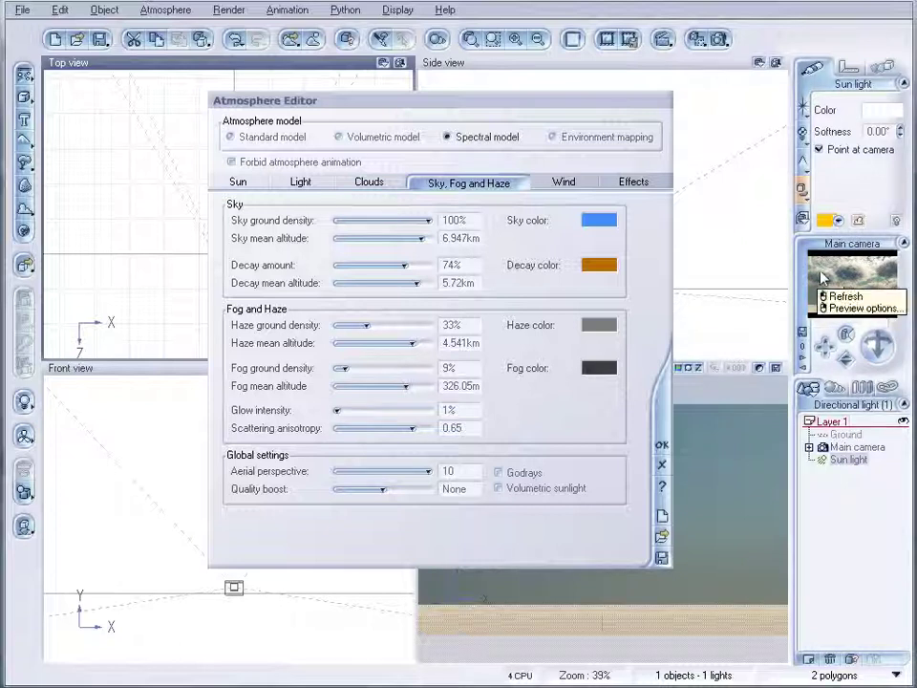
Test-render the scene to check the haze and fog, stop the render and close its display
{"action": "left_click", "coordinate": [704, 38]}
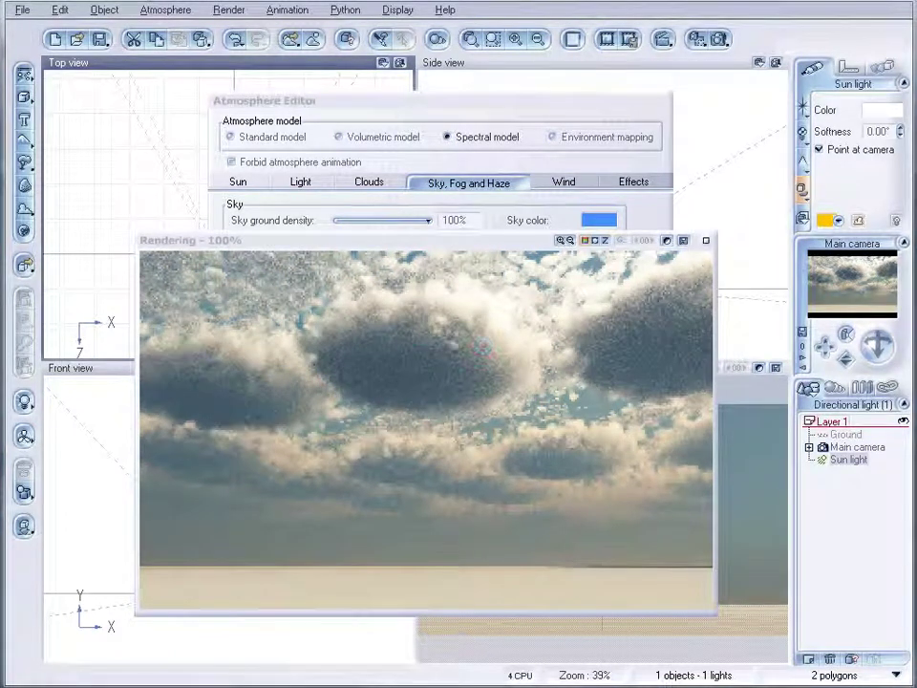
{"action": "key", "text": "Escape"}
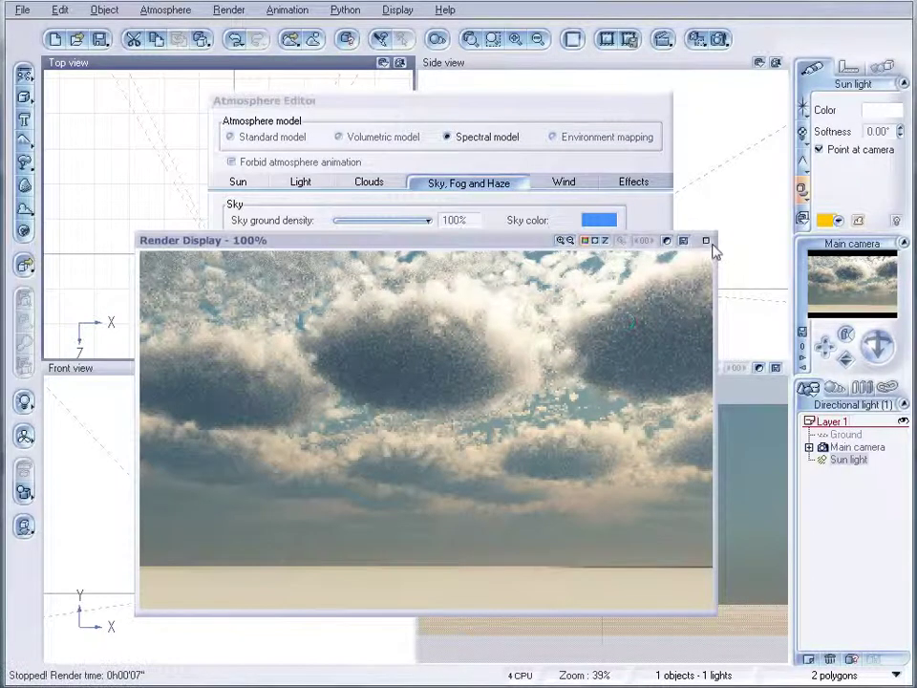
{"action": "left_click", "coordinate": [706, 240]}
Test-render the atmosphere with a quality boost of 5.00 and reduce the boost to 3.04
{"action": "left_click_drag", "start_coordinate": [381, 487], "coordinate": [464, 491]}
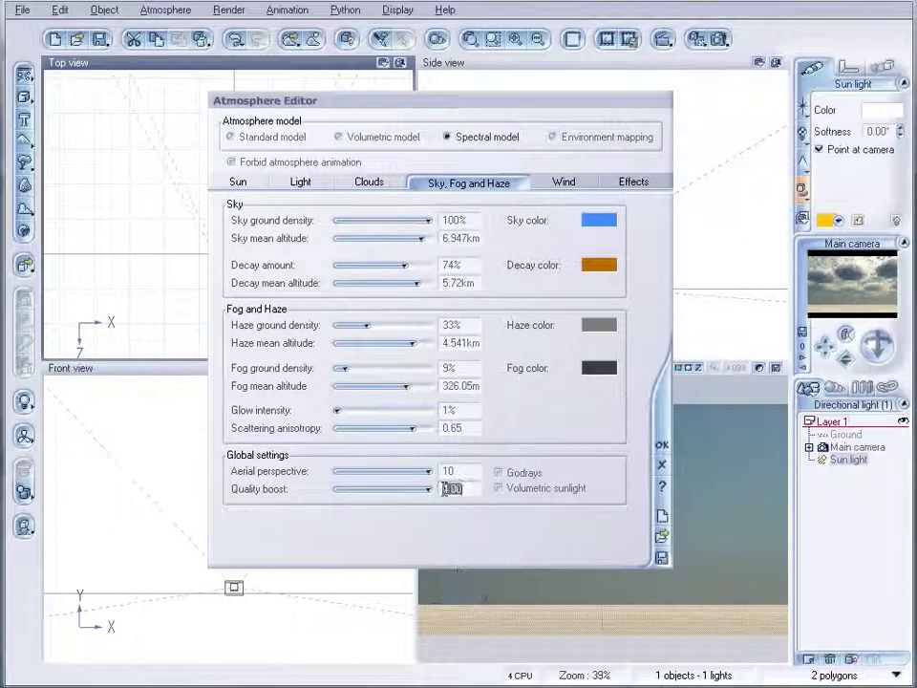
{"action": "left_click", "coordinate": [448, 488]}
{"action": "type", "text": "5"}
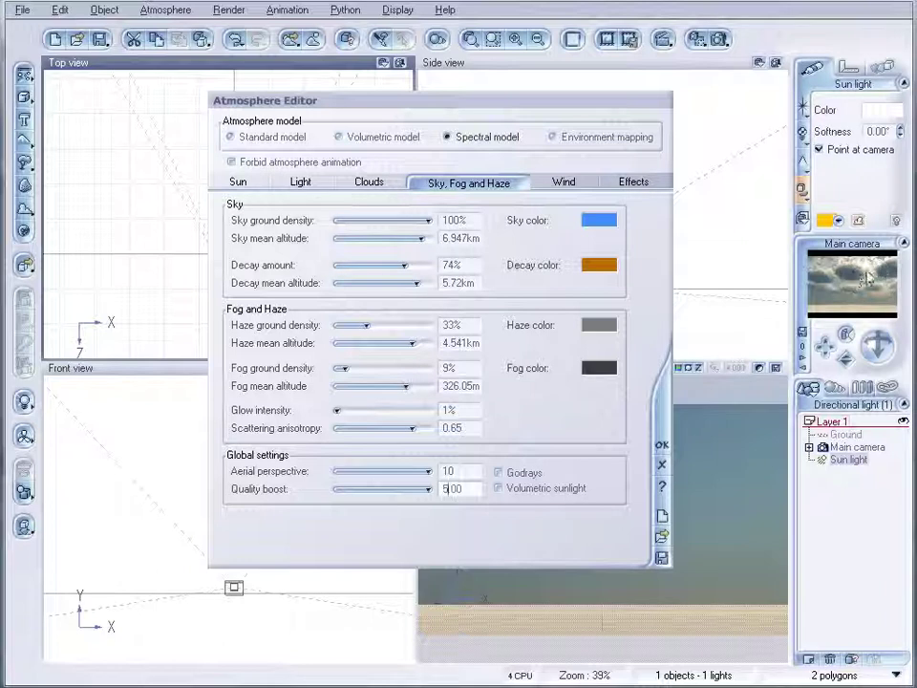
{"action": "left_click", "coordinate": [718, 41]}
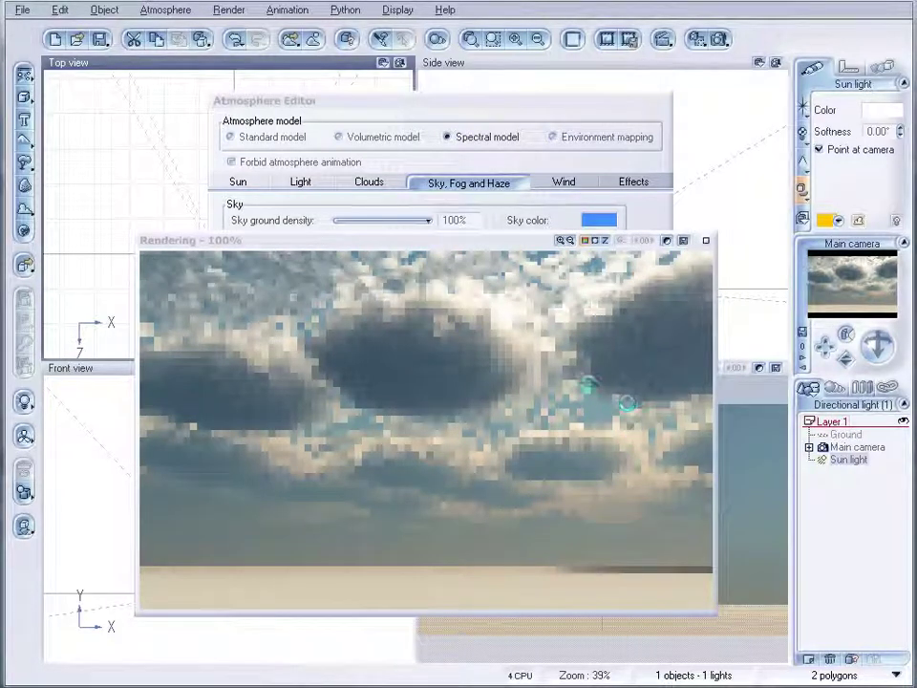
{"action": "left_click", "coordinate": [705, 240]}
{"action": "left_click_drag", "start_coordinate": [424, 489], "coordinate": [401, 488]}
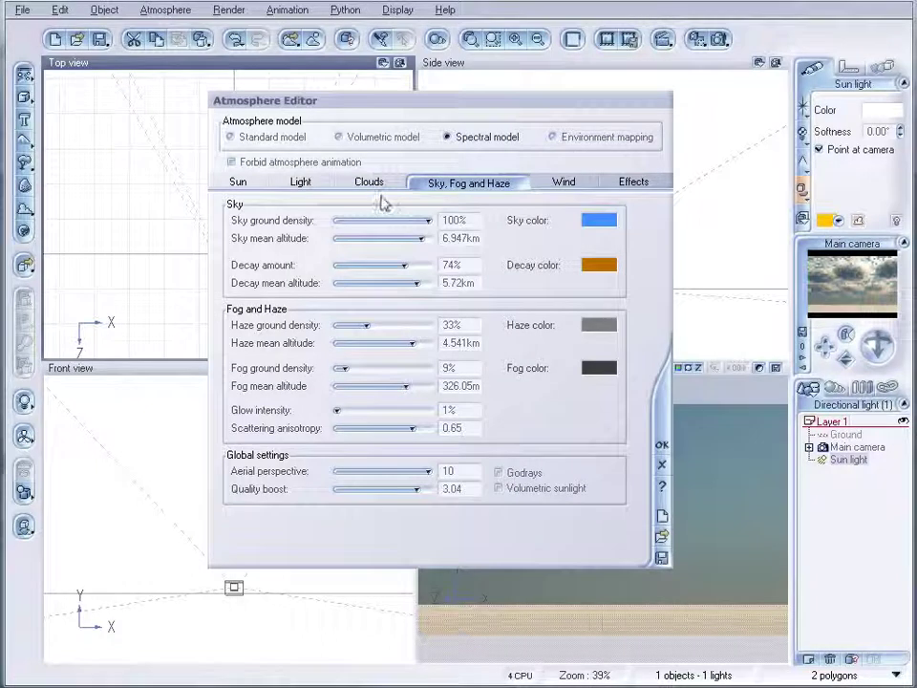
Open the density production function of the Cloud Puffs layer's material for editing
{"action": "left_click", "coordinate": [369, 181]}
{"action": "left_click", "coordinate": [261, 236]}
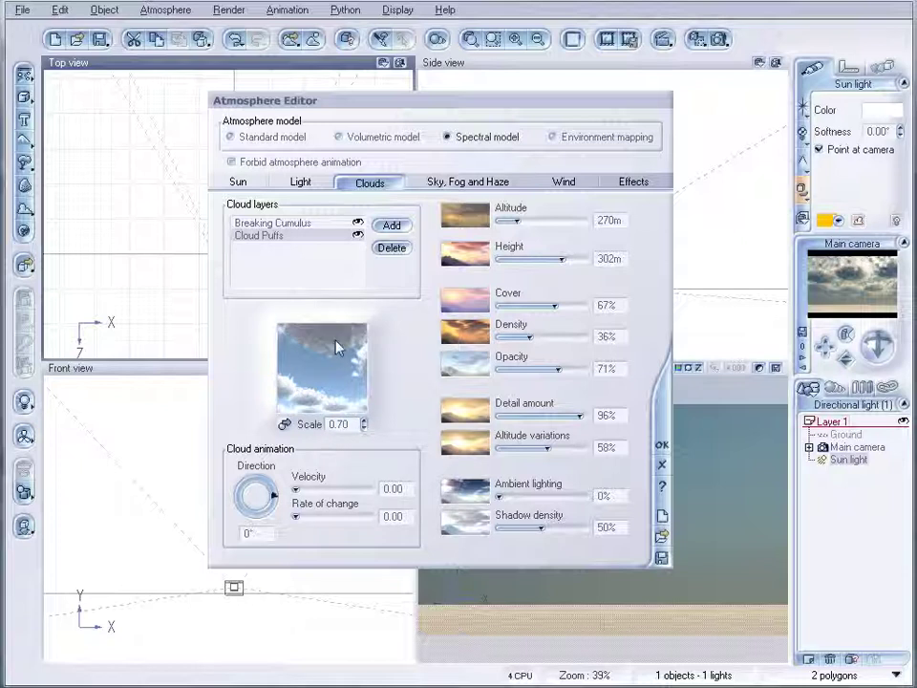
{"action": "right_click", "coordinate": [306, 362]}
{"action": "left_click", "coordinate": [329, 368]}
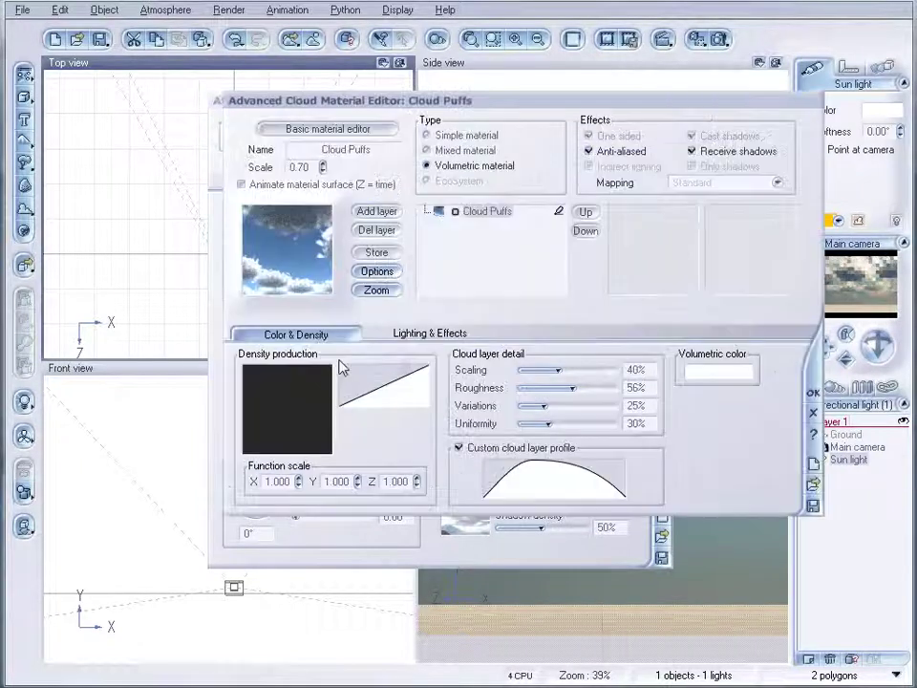
{"action": "left_click_drag", "start_coordinate": [477, 101], "coordinate": [405, 124]}
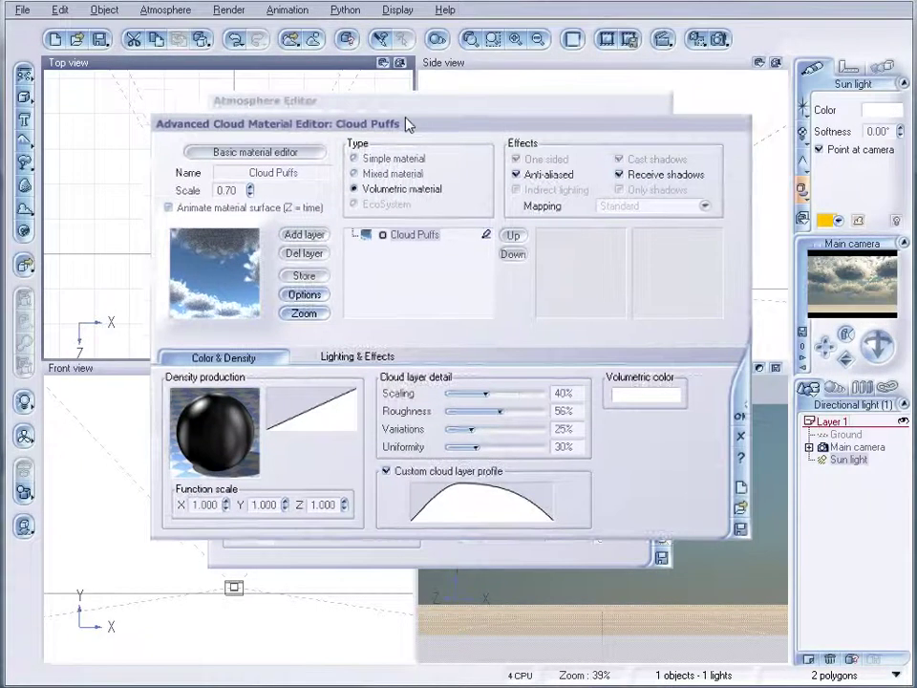
{"action": "right_click", "coordinate": [224, 438]}
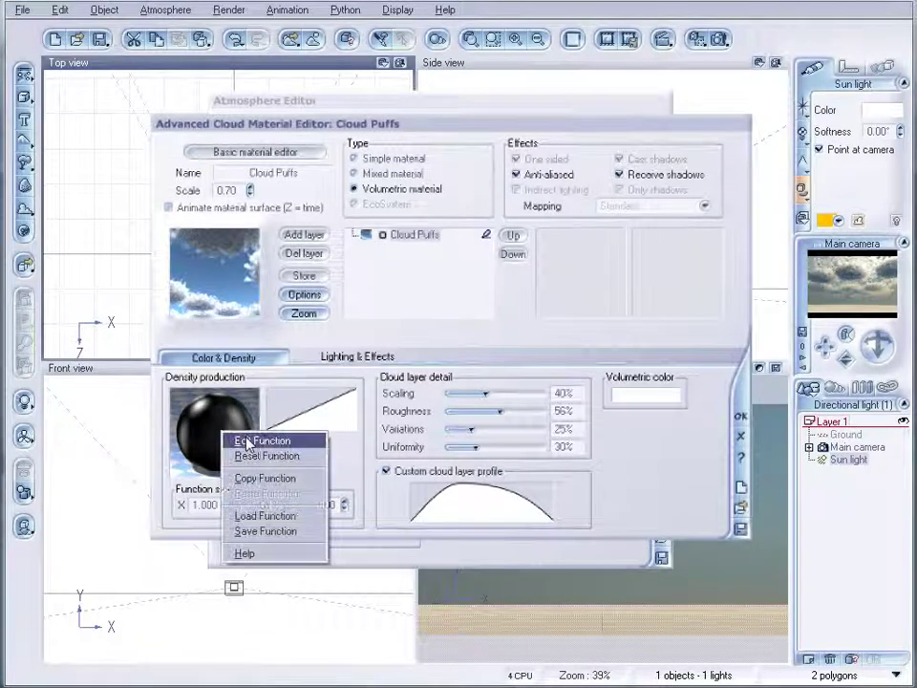
{"action": "left_click", "coordinate": [244, 439]}
Change the density function's Round Samples (2D) noise node to the Perlin Value-Gradient noise
{"action": "left_click_drag", "start_coordinate": [443, 332], "coordinate": [464, 332]}
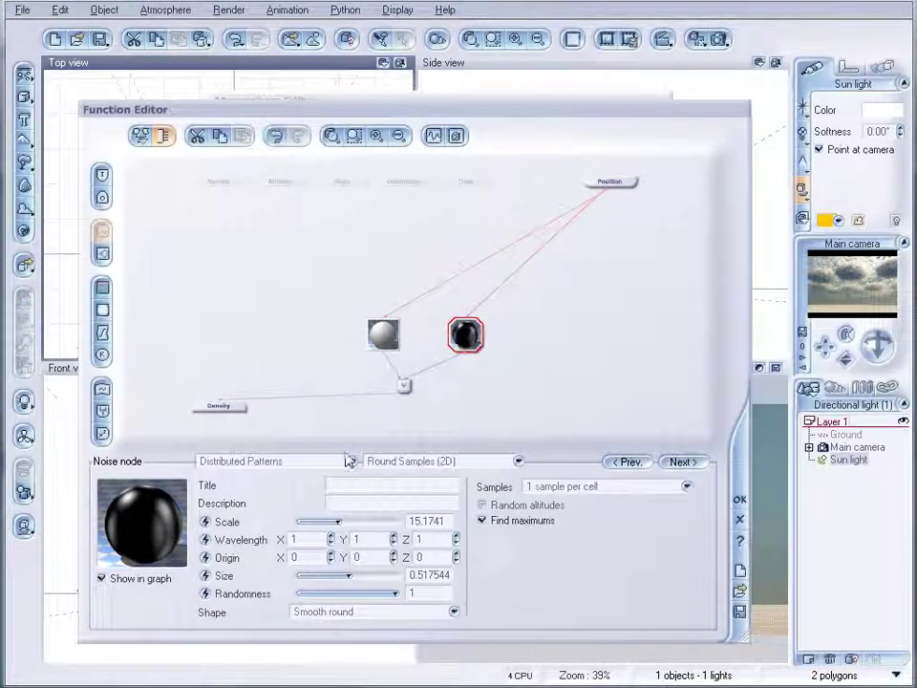
{"action": "left_click", "coordinate": [428, 461]}
{"action": "left_click", "coordinate": [351, 462]}
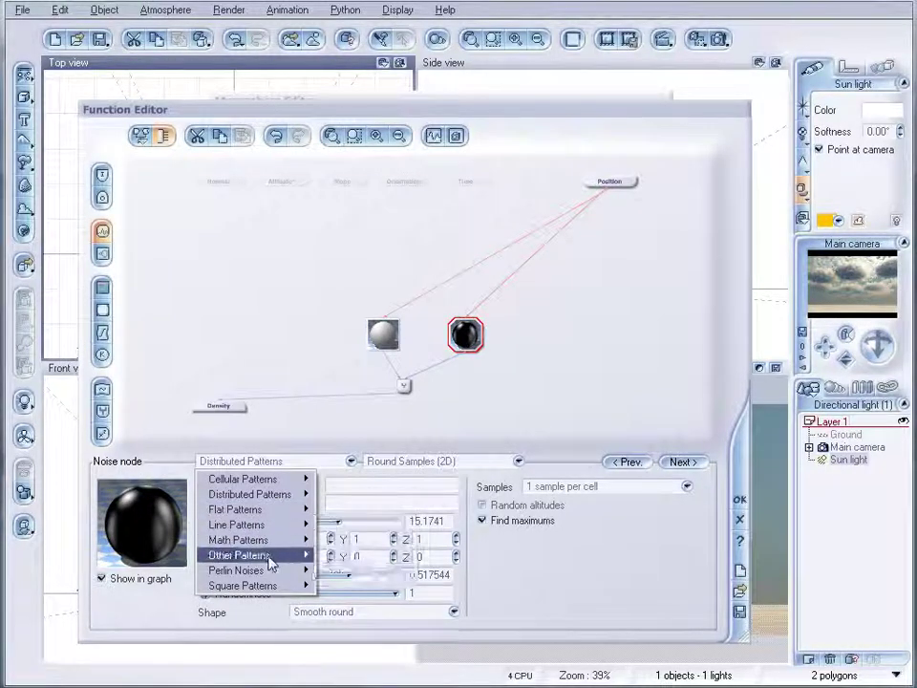
{"action": "mouse_move", "coordinate": [287, 570]}
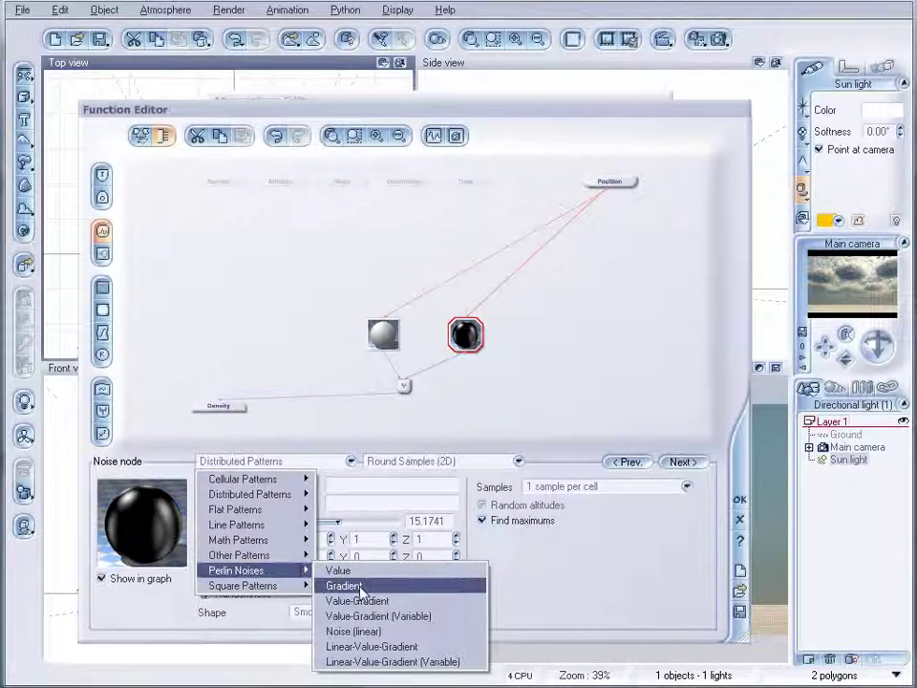
{"action": "left_click", "coordinate": [368, 601]}
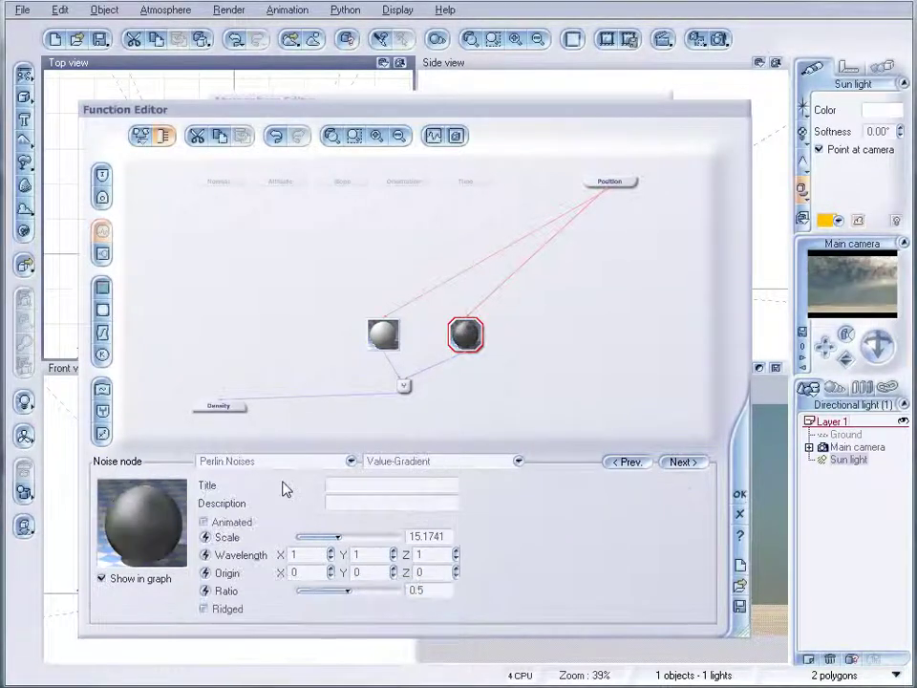
Set the Value-Gradient noise's scale to 10.2743 and ratio to about 0.75, and accept the function
{"action": "left_click_drag", "start_coordinate": [341, 528], "coordinate": [333, 528]}
{"action": "left_click_drag", "start_coordinate": [342, 587], "coordinate": [366, 588]}
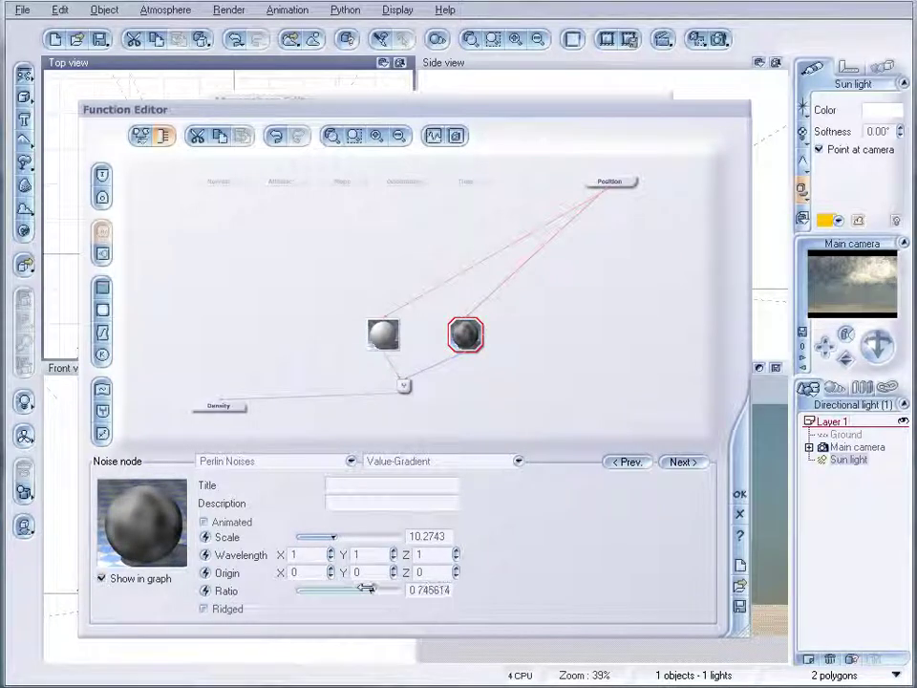
{"action": "left_click", "coordinate": [740, 494]}
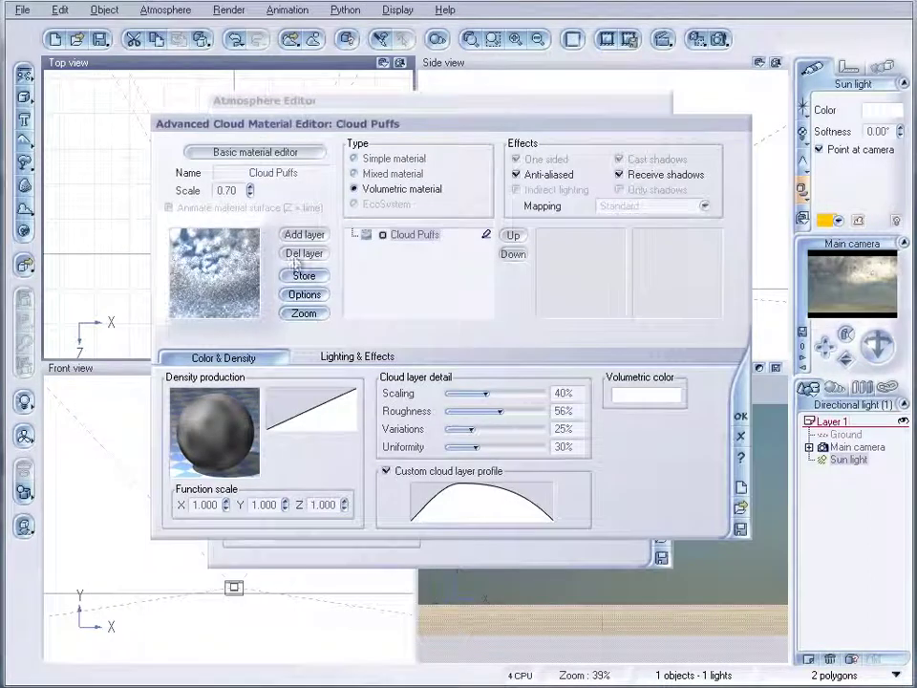
Test-render the sky with the edited Cloud Puffs density function and close the render display
{"action": "left_click", "coordinate": [717, 38]}
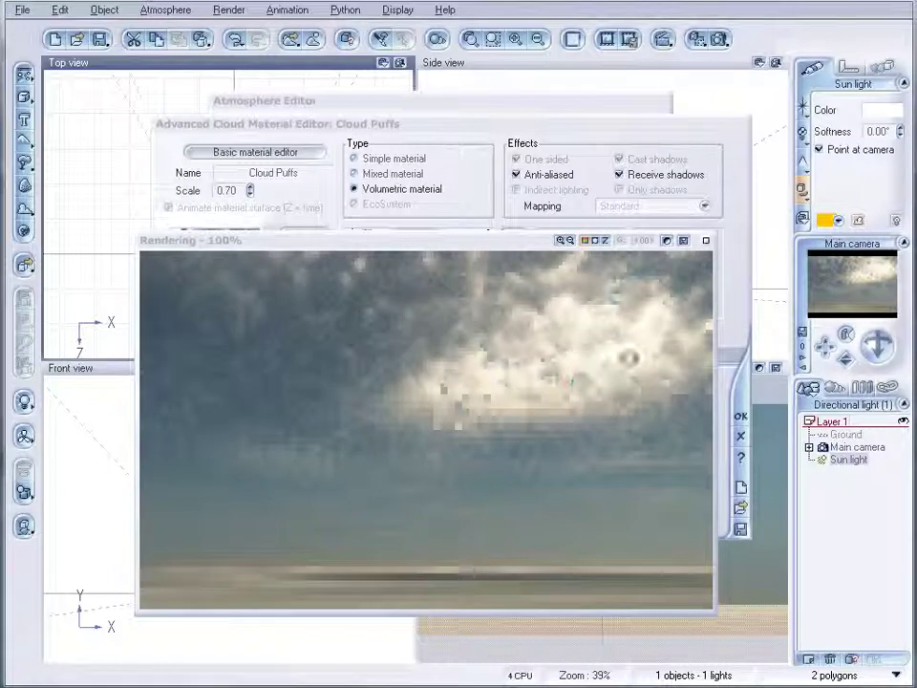
{"action": "right_click", "coordinate": [575, 450]}
{"action": "left_click", "coordinate": [600, 587]}
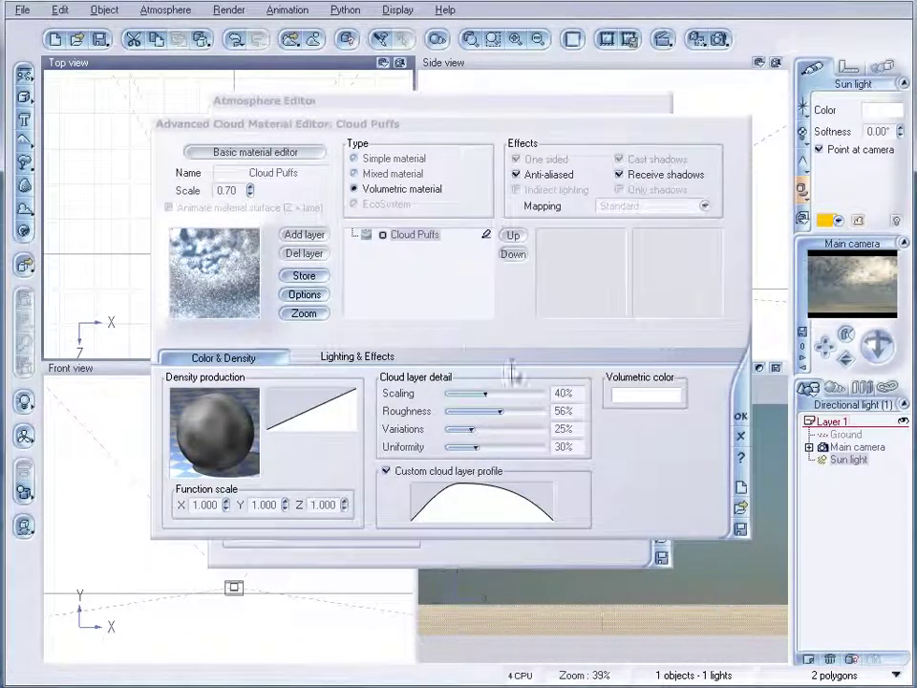
Increase the Cloud Puffs material's cloud layer detail settings and close the material editor
{"action": "left_click_drag", "start_coordinate": [485, 392], "coordinate": [514, 410]}
{"action": "left_click_drag", "start_coordinate": [467, 431], "coordinate": [501, 437]}
{"action": "left_click", "coordinate": [743, 434]}
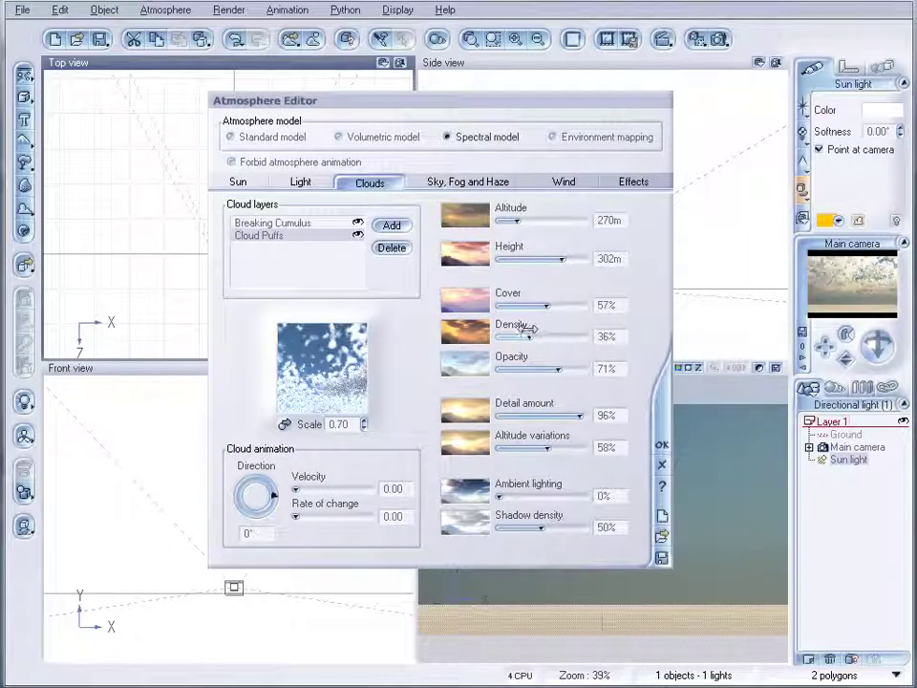
Set the Cloud Puffs layer to cover 57% and density 50%, with animation direction 277°, velocity 0.47 and rate of change 0.31
{"action": "left_click_drag", "start_coordinate": [533, 339], "coordinate": [540, 339]}
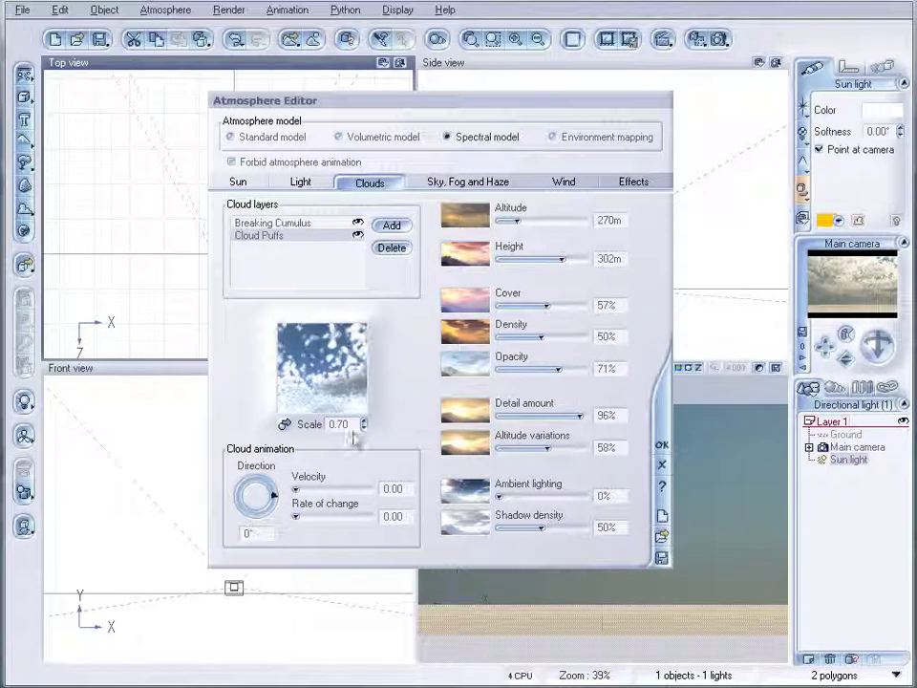
{"action": "left_click", "coordinate": [255, 520]}
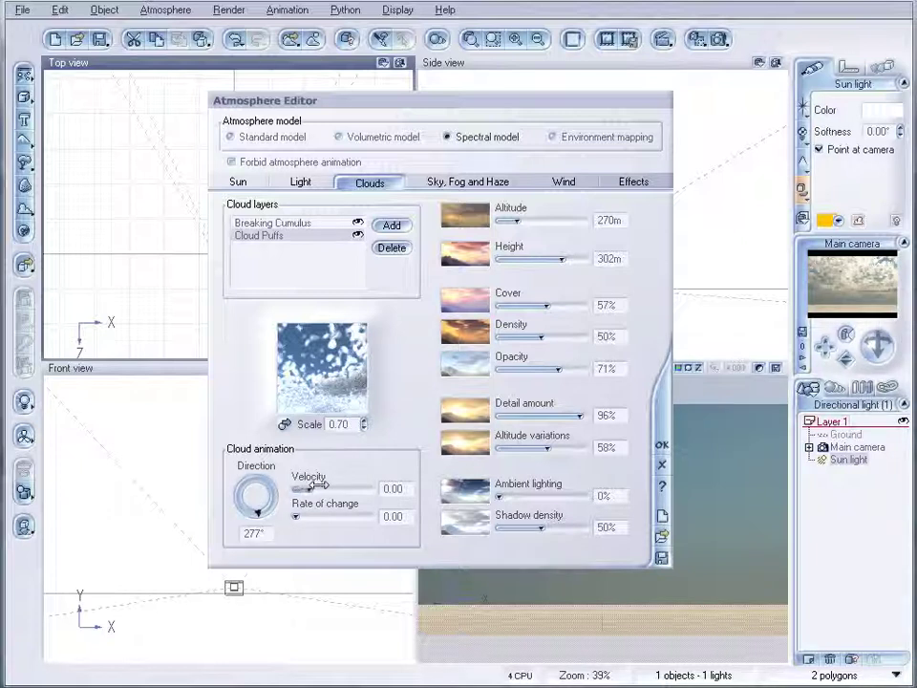
{"action": "left_click_drag", "start_coordinate": [322, 485], "coordinate": [305, 517]}
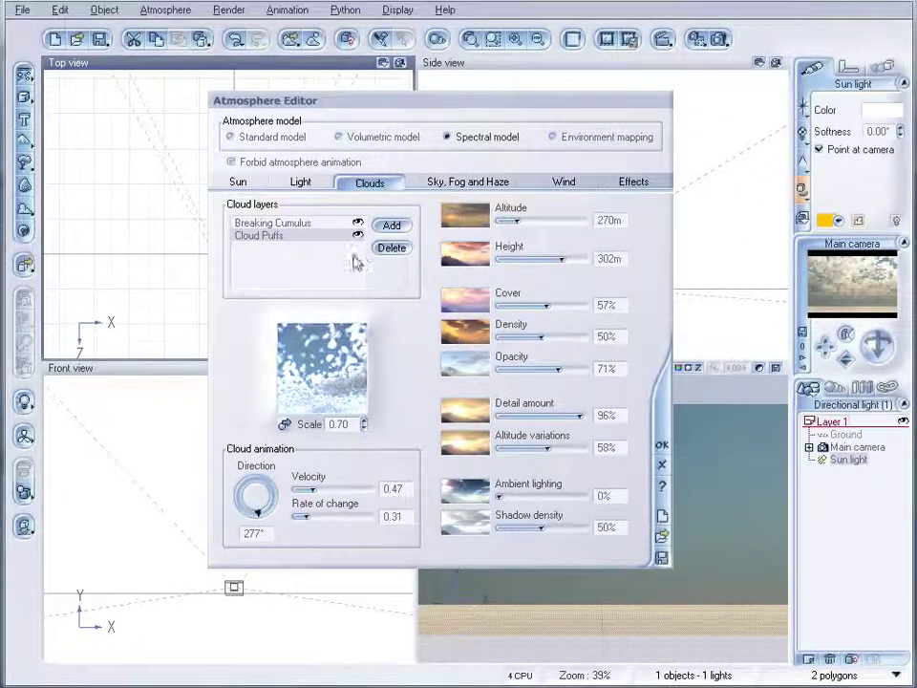
Set the Breaking Cumulus layer's animation direction to 268° and velocity to 0.18
{"action": "left_click", "coordinate": [271, 224]}
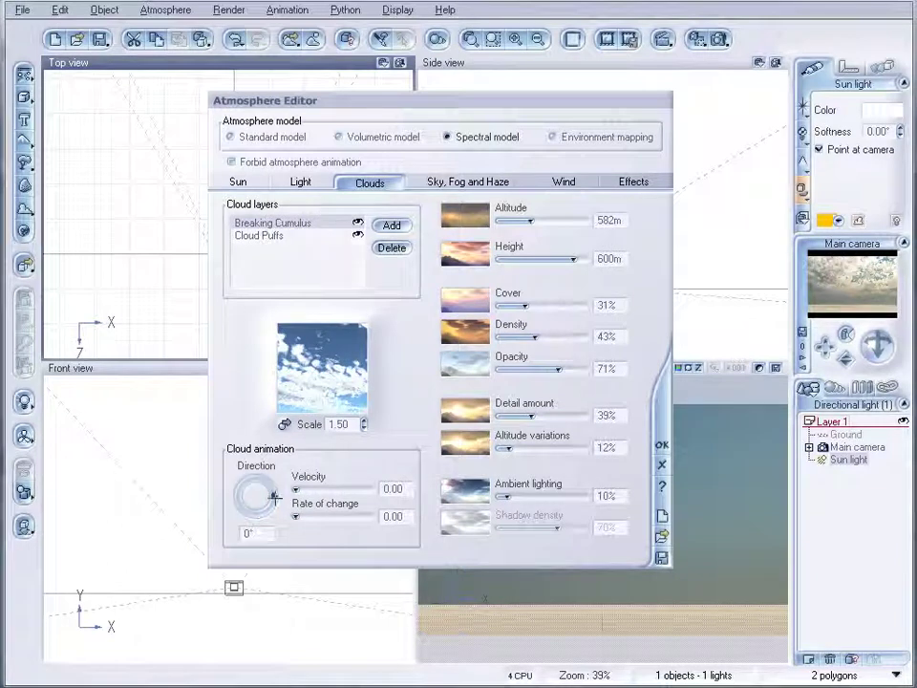
{"action": "left_click_drag", "start_coordinate": [255, 516], "coordinate": [253, 511]}
{"action": "left_click_drag", "start_coordinate": [295, 488], "coordinate": [301, 486]}
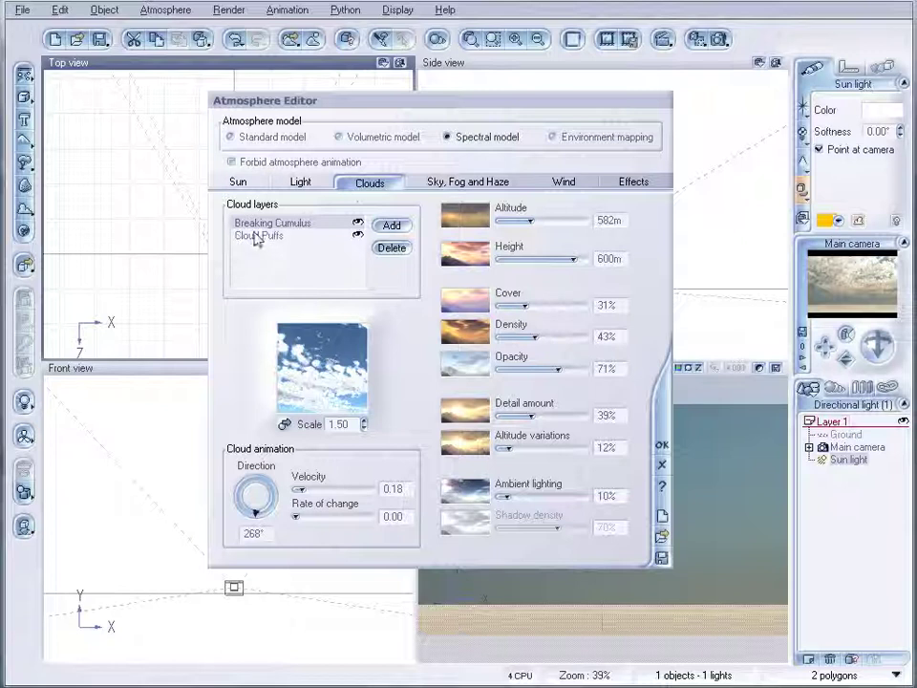
Compare the two cloud layers' settings and raise the Breaking Cumulus layer's altitude to 697 m after trying it at 100 m
{"action": "left_click", "coordinate": [261, 235]}
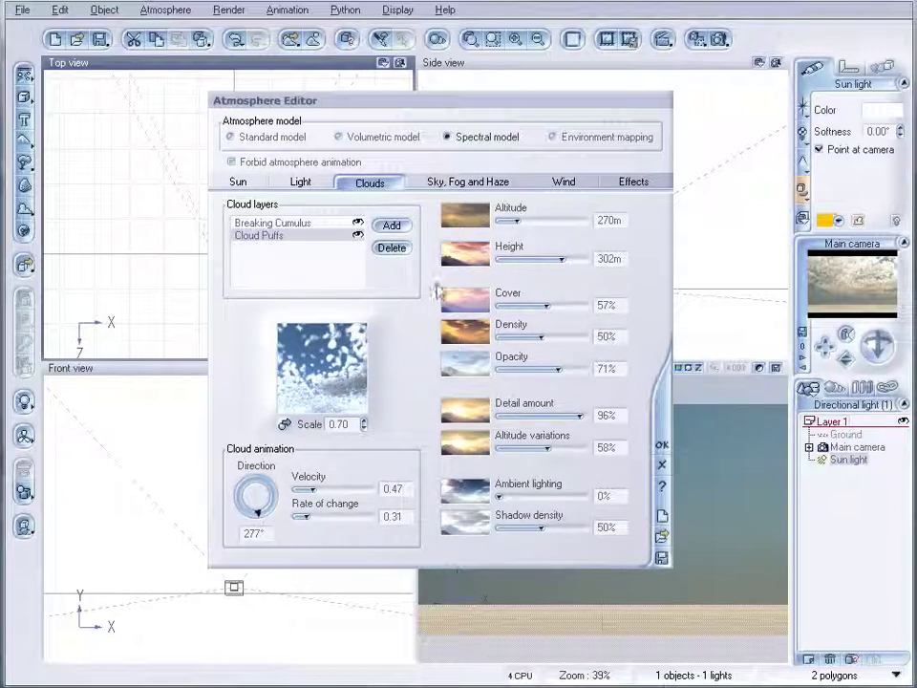
{"action": "left_click", "coordinate": [271, 222]}
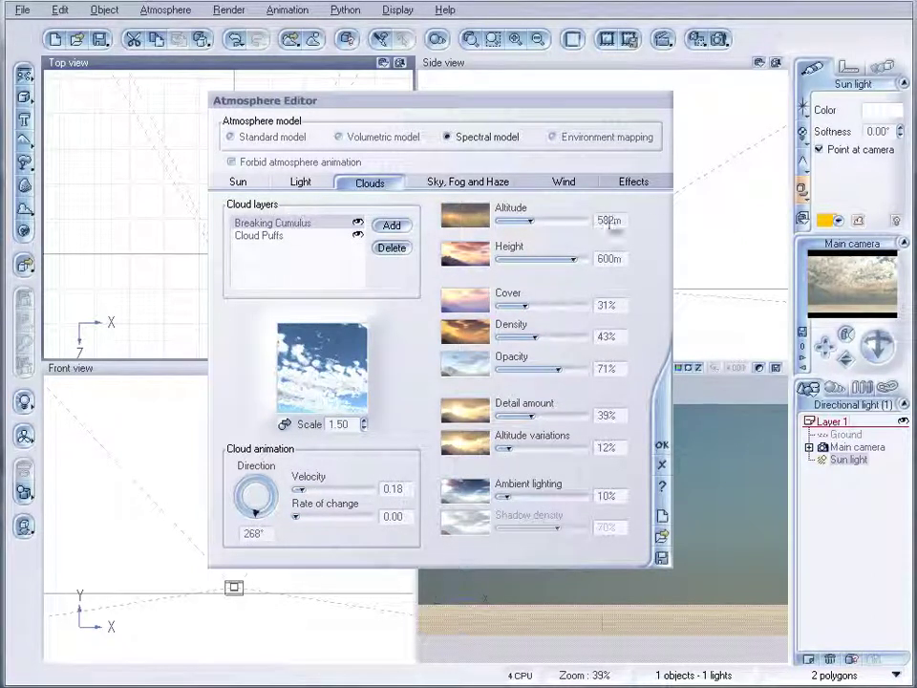
{"action": "left_click_drag", "start_coordinate": [541, 220], "coordinate": [498, 220]}
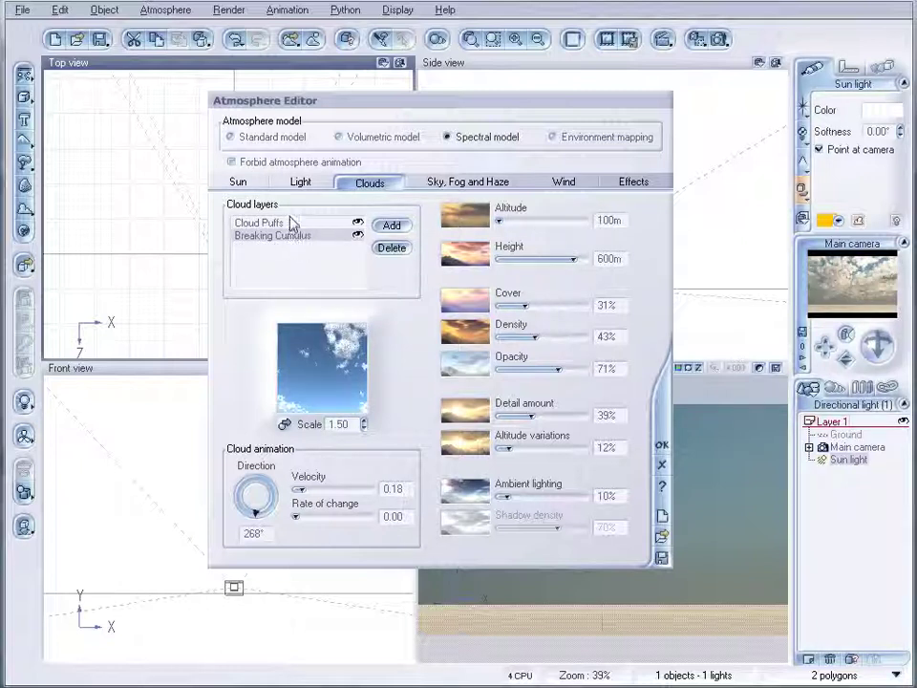
{"action": "left_click_drag", "start_coordinate": [512, 221], "coordinate": [551, 221]}
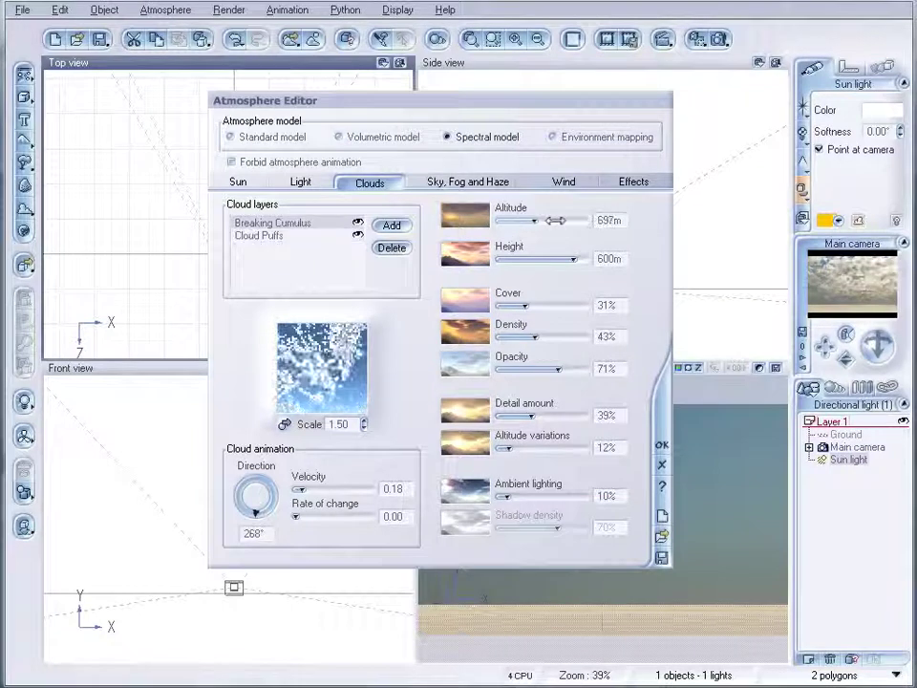
Set Breaking Cumulus to altitude 582 m and rate of change 0.16, and Cloud Puffs to ambient lighting 15% and shadow density 73%
{"action": "left_click", "coordinate": [296, 222]}
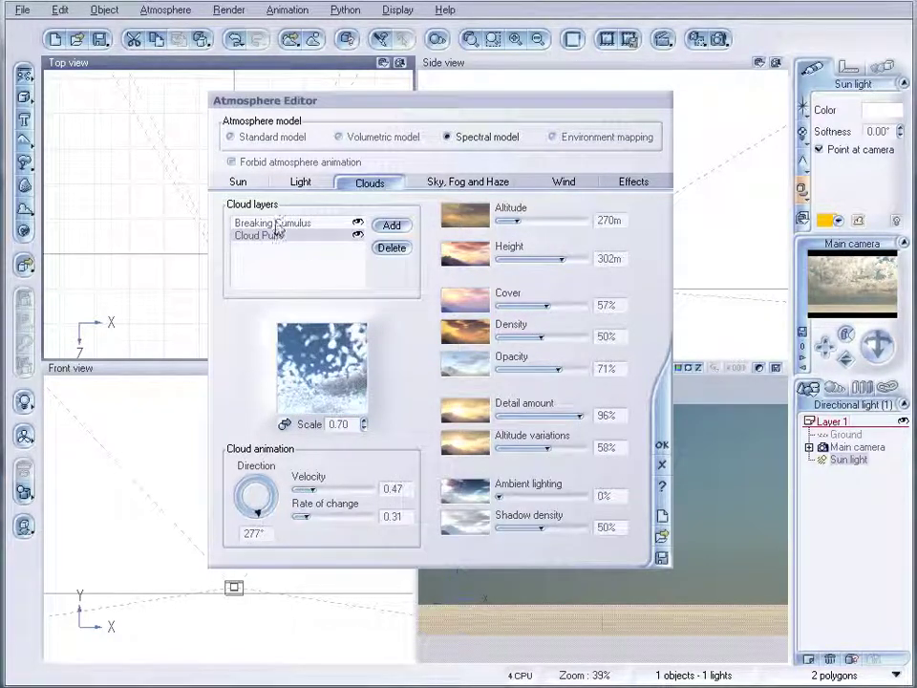
{"action": "left_click", "coordinate": [291, 223]}
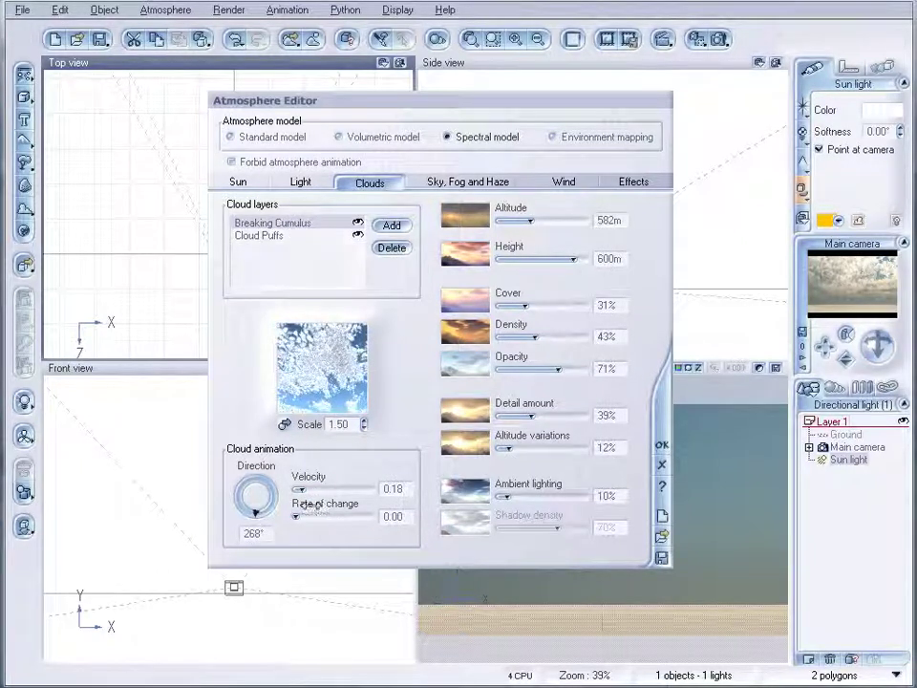
{"action": "left_click_drag", "start_coordinate": [315, 503], "coordinate": [326, 503]}
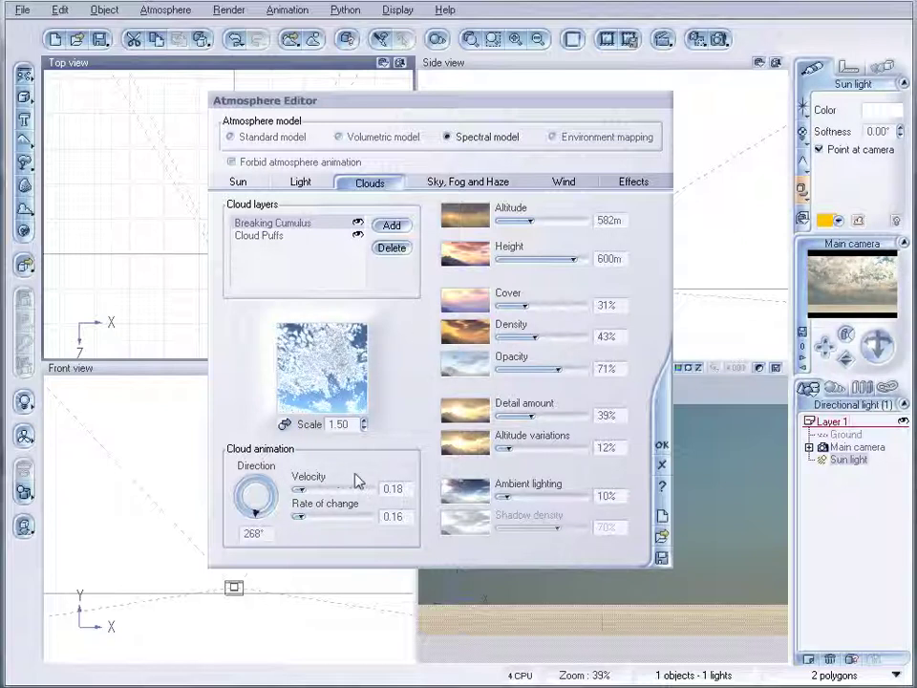
{"action": "left_click", "coordinate": [277, 236]}
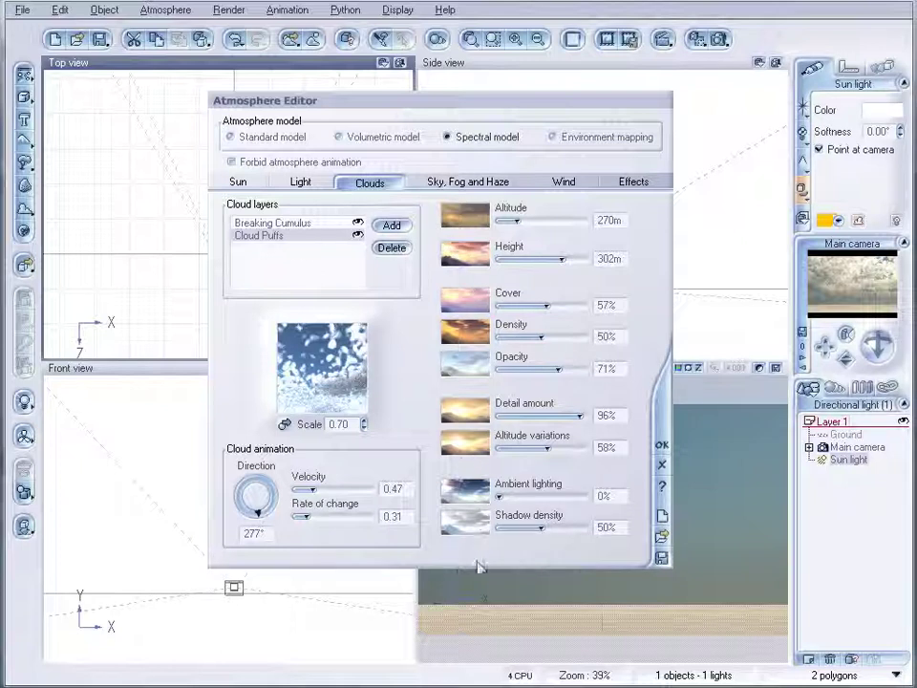
{"action": "left_click_drag", "start_coordinate": [498, 497], "coordinate": [556, 526]}
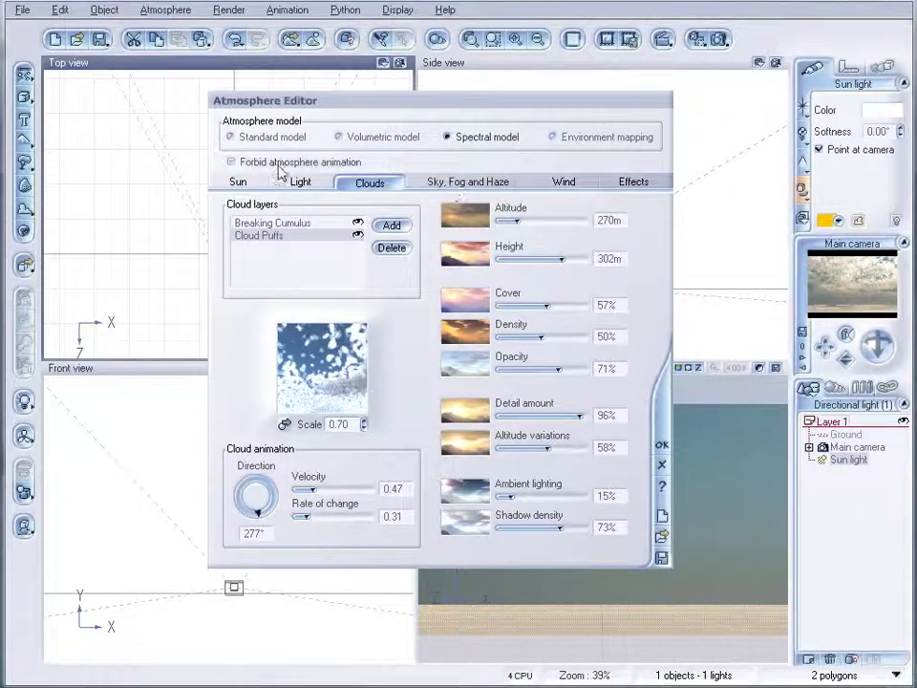
Set the global light intensity to +0.05 and light balance to 33%, apply the atmosphere changes, and test-render the sky
{"action": "left_click", "coordinate": [301, 183]}
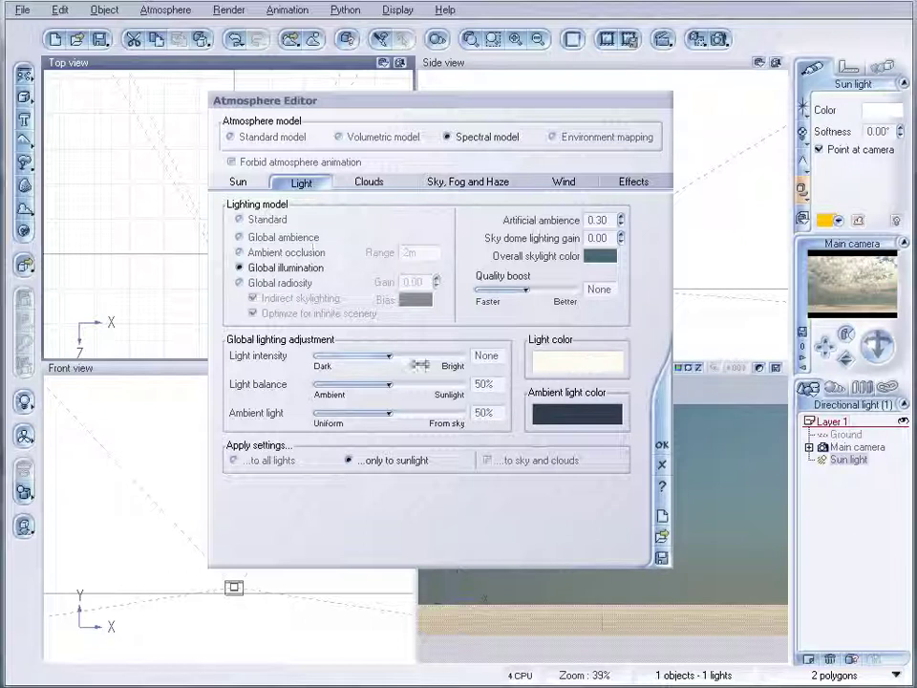
{"action": "left_click_drag", "start_coordinate": [407, 355], "coordinate": [379, 382]}
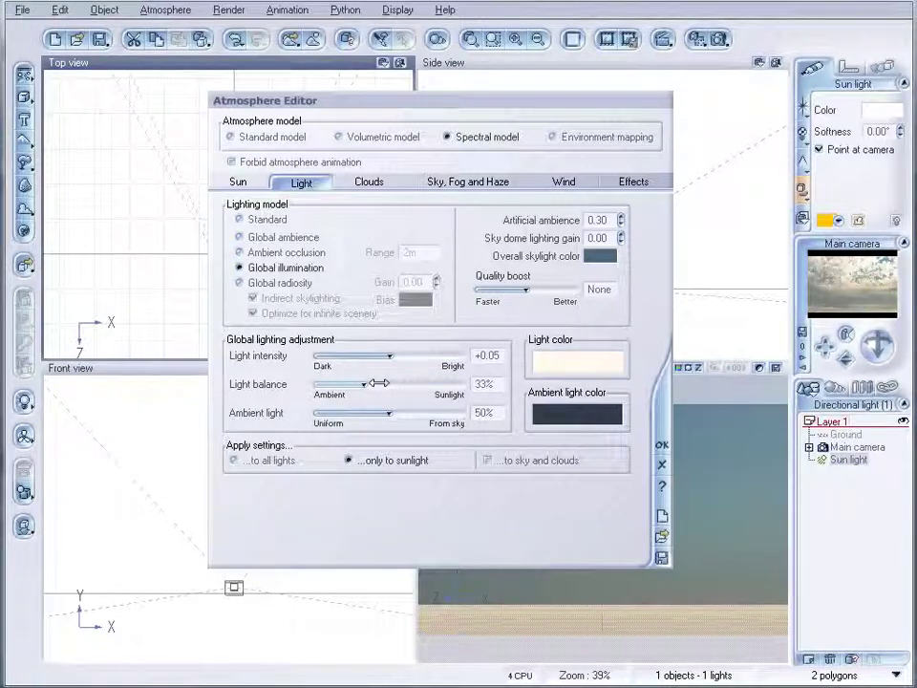
{"action": "left_click", "coordinate": [661, 445]}
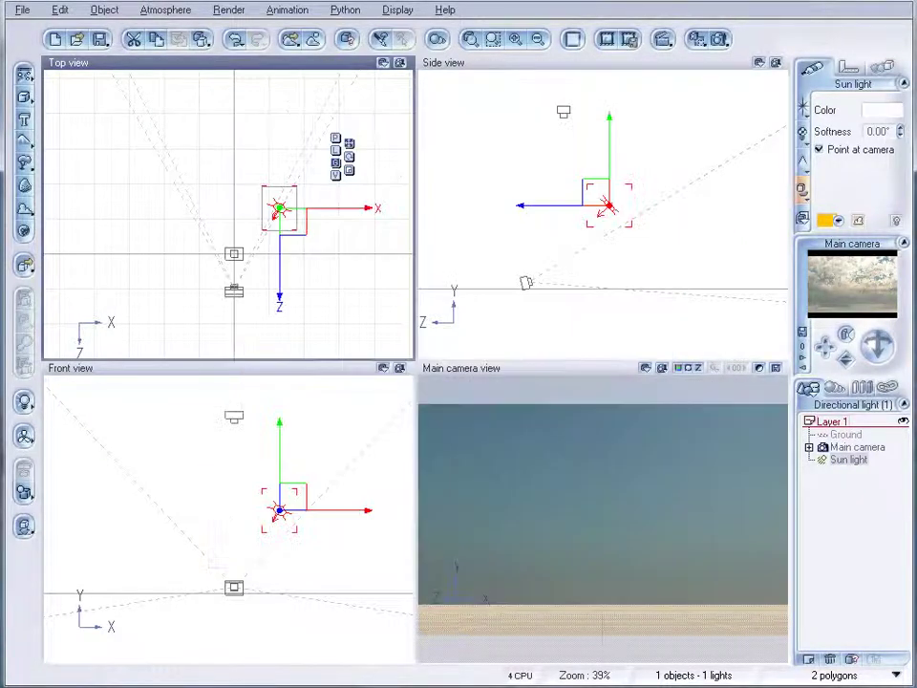
{"action": "left_click", "coordinate": [720, 39]}
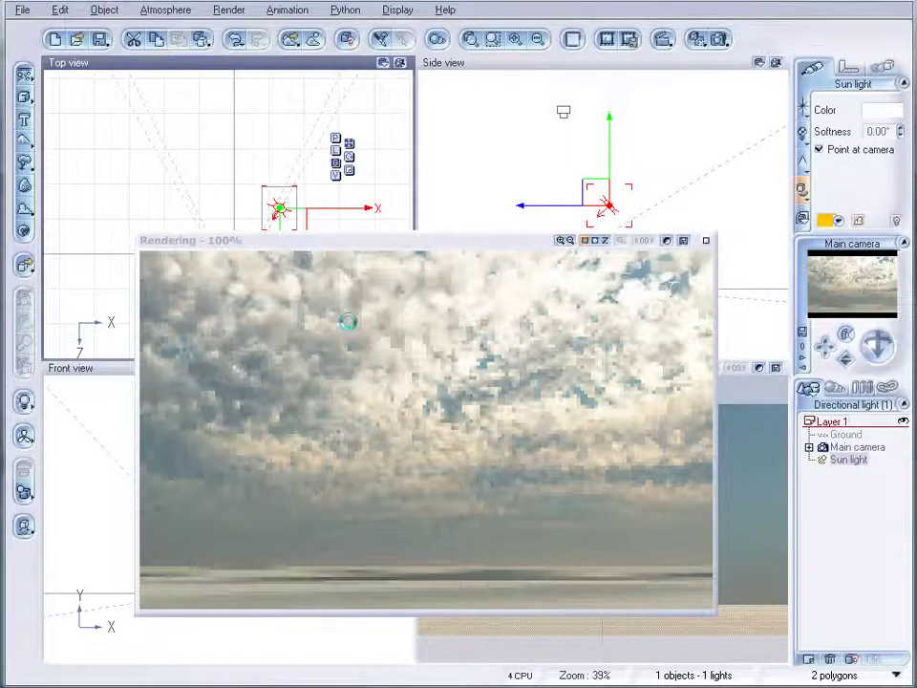
{"action": "left_click", "coordinate": [707, 241]}
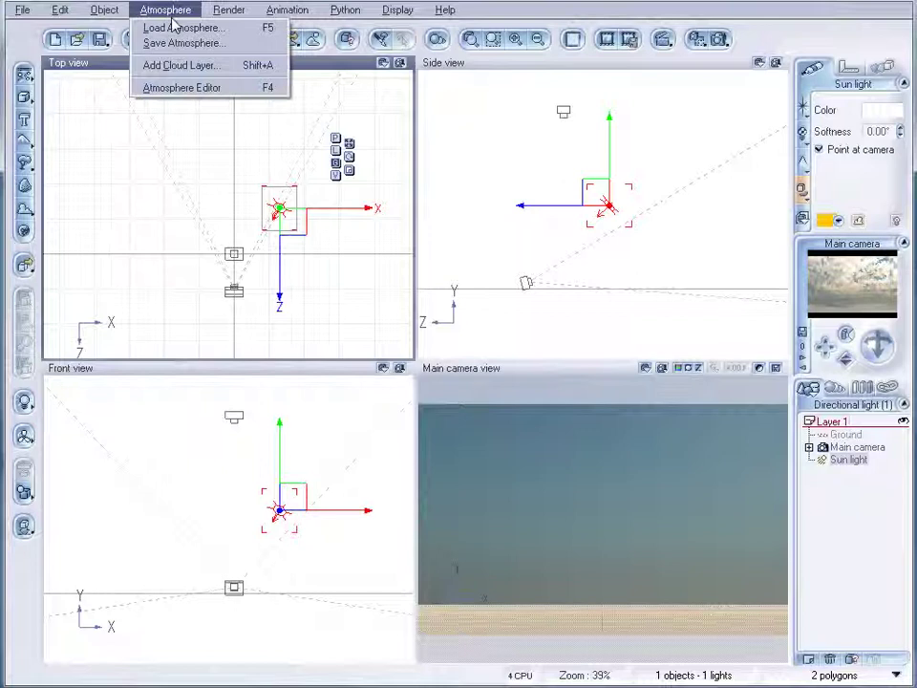
Reopen the atmosphere settings and set the Cloud Puffs layer's ambient lighting to 0%, opacity to 100% and density to 87%
{"action": "left_click", "coordinate": [191, 87]}
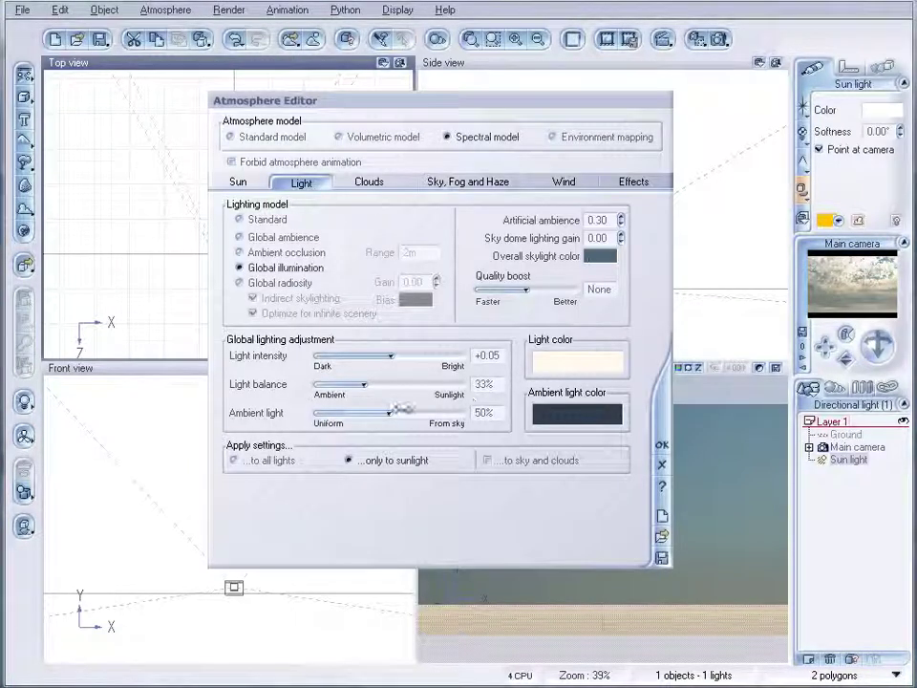
{"action": "left_click", "coordinate": [389, 184]}
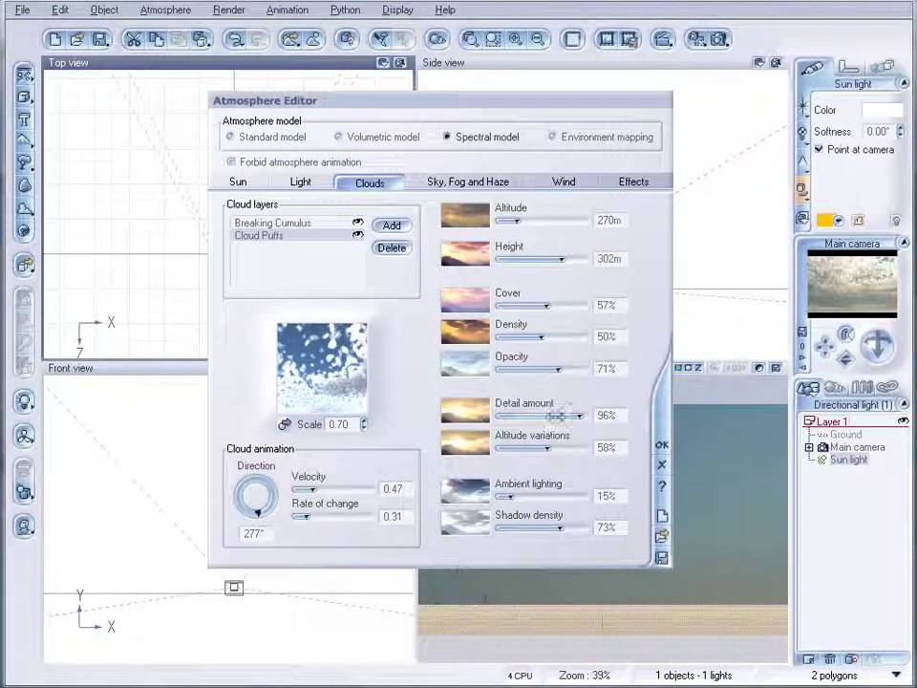
{"action": "mouse_move", "coordinate": [507, 494]}
{"action": "left_mouse_down"}
{"action": "mouse_move", "coordinate": [517, 495]}
{"action": "mouse_move", "coordinate": [496, 495]}
{"action": "left_mouse_up"}
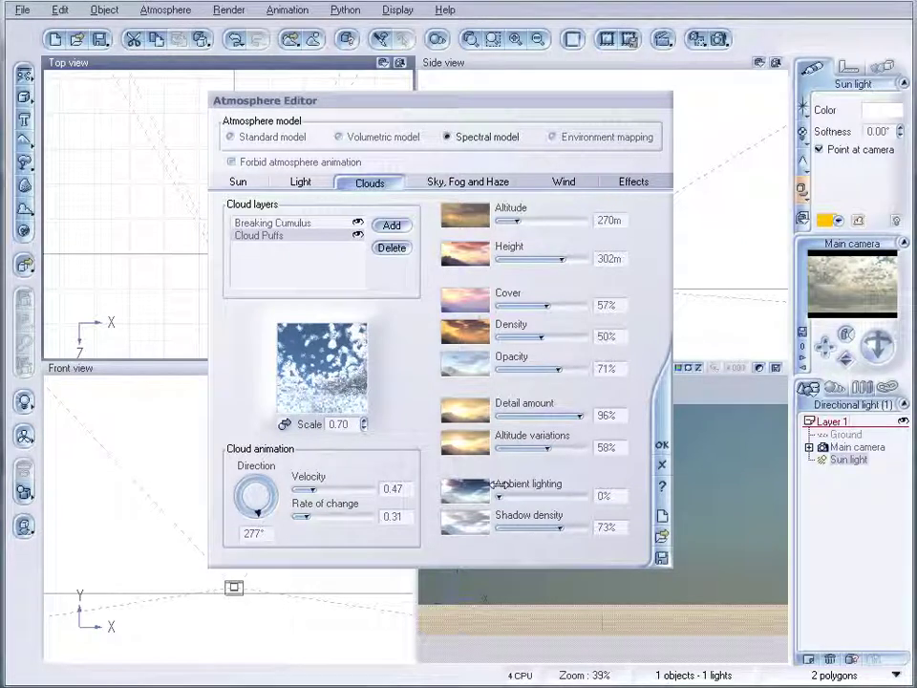
{"action": "left_click_drag", "start_coordinate": [560, 367], "coordinate": [570, 333]}
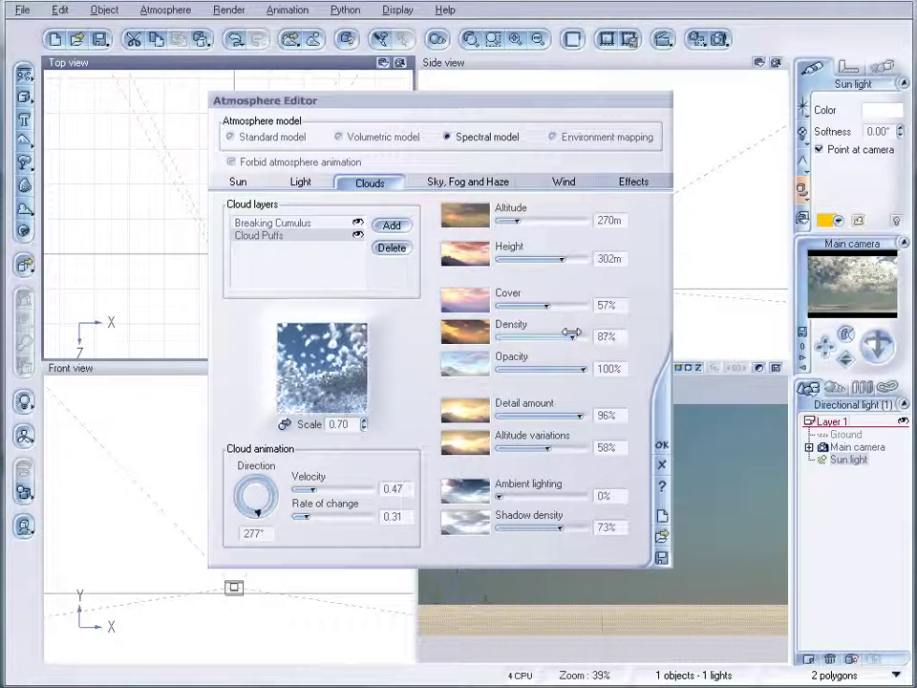
Set the Breaking Cumulus layer's density to 76% and opacity to 89%, and apply the atmosphere changes
{"action": "left_click", "coordinate": [292, 224]}
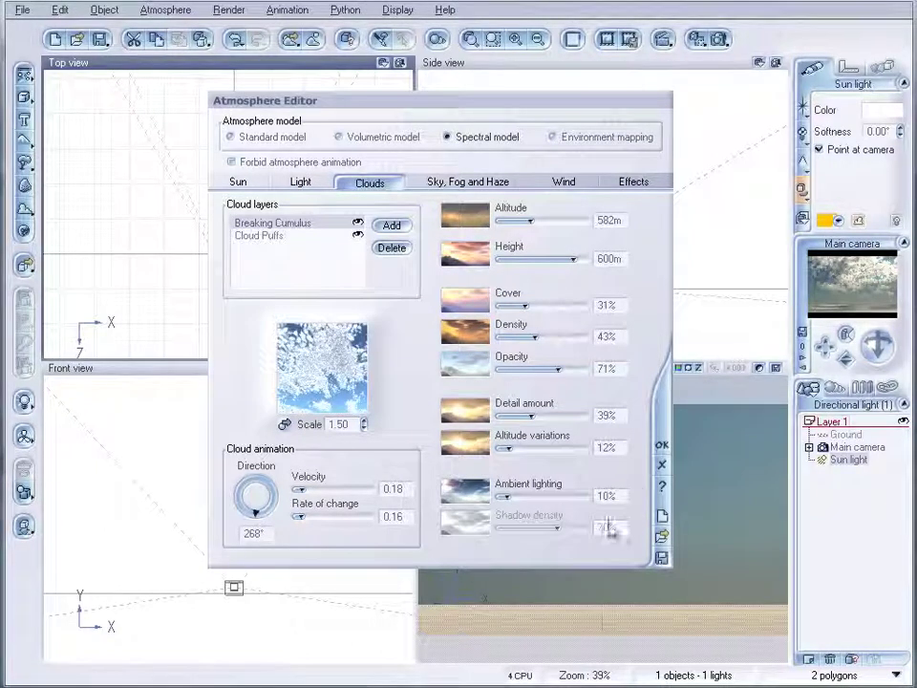
{"action": "left_click_drag", "start_coordinate": [535, 336], "coordinate": [575, 369]}
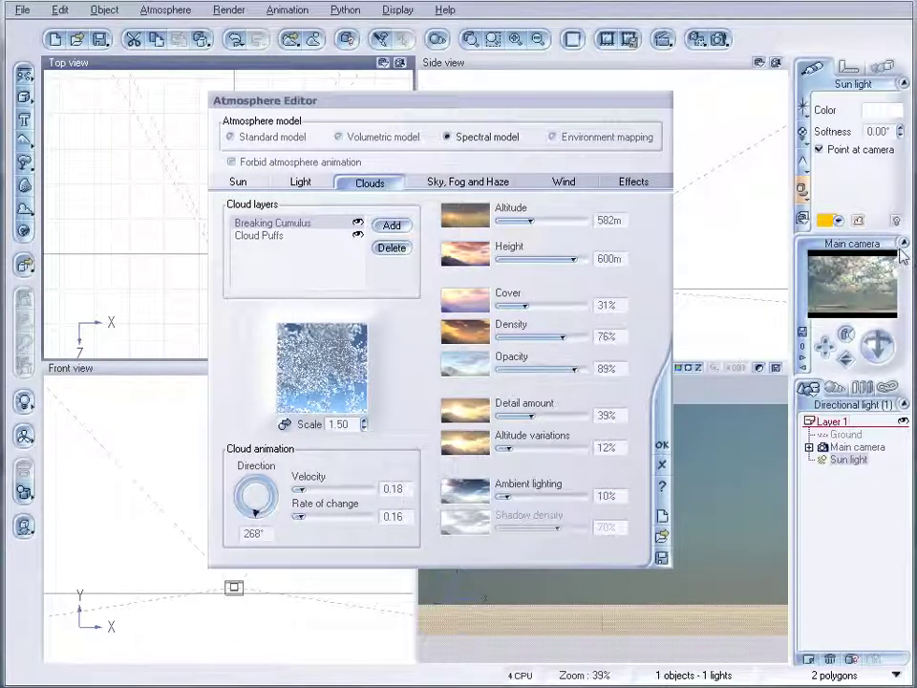
{"action": "left_click", "coordinate": [661, 445]}
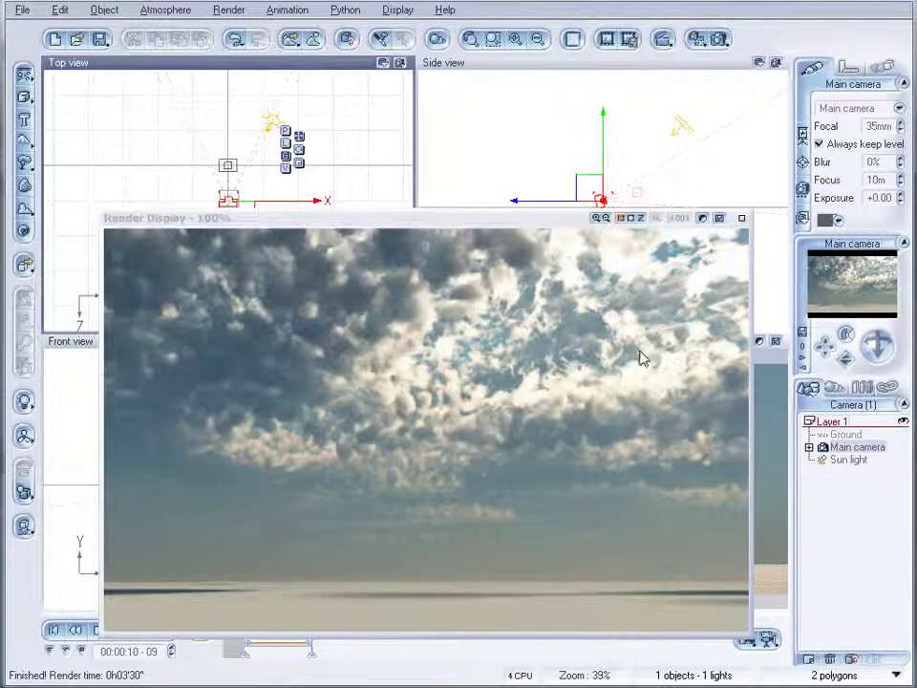
Save the rendered sky as the JPEG image sky in the skyreplace folder, overwriting the existing file
{"action": "left_click", "coordinate": [719, 218]}
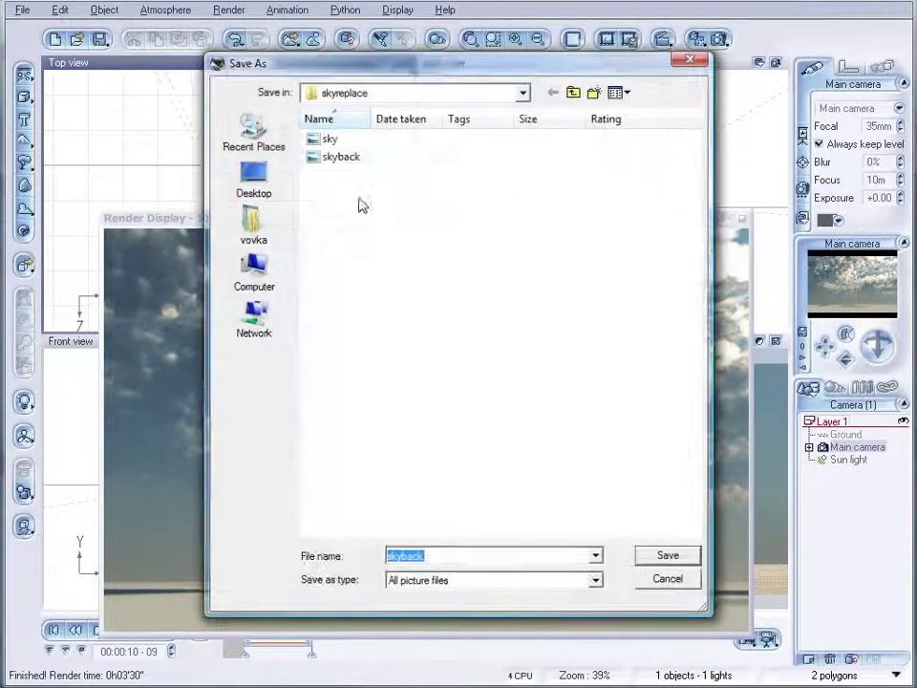
{"action": "left_click", "coordinate": [329, 139]}
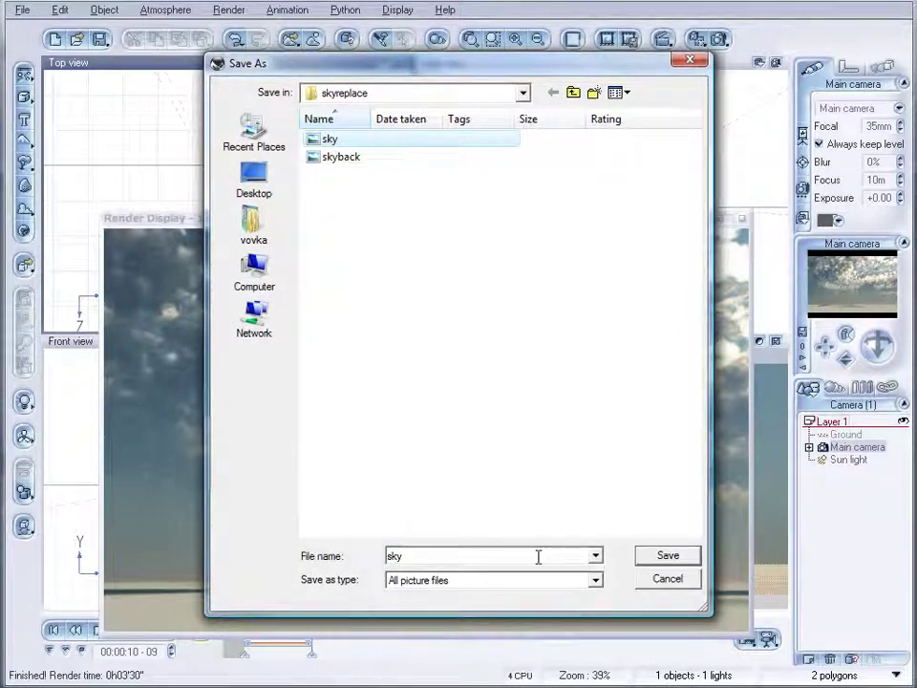
{"action": "left_click", "coordinate": [573, 579]}
{"action": "left_click", "coordinate": [489, 679]}
{"action": "left_click", "coordinate": [668, 555]}
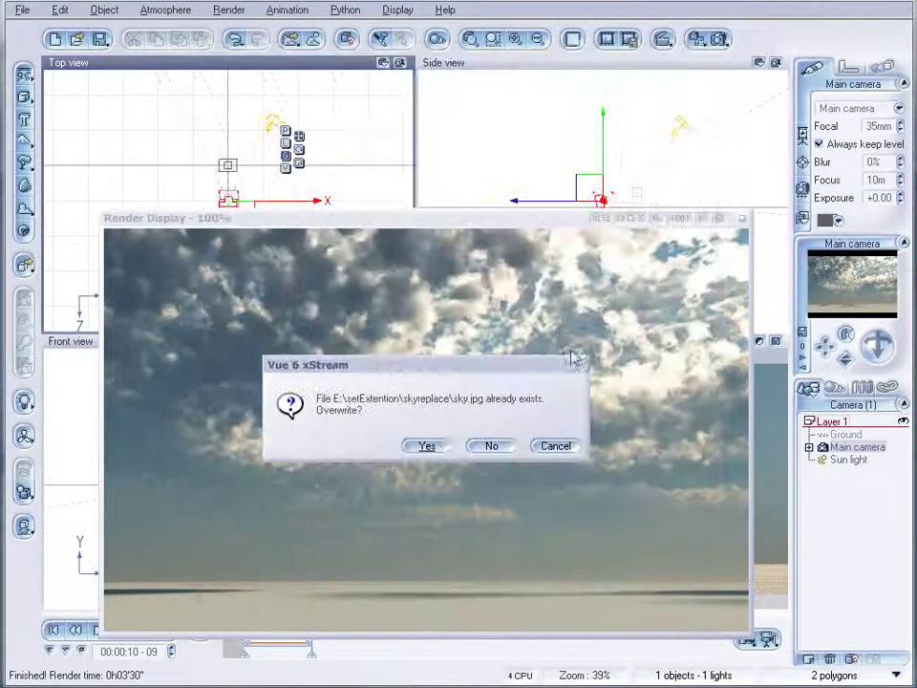
{"action": "left_click", "coordinate": [427, 445]}
{"action": "left_click", "coordinate": [704, 338]}
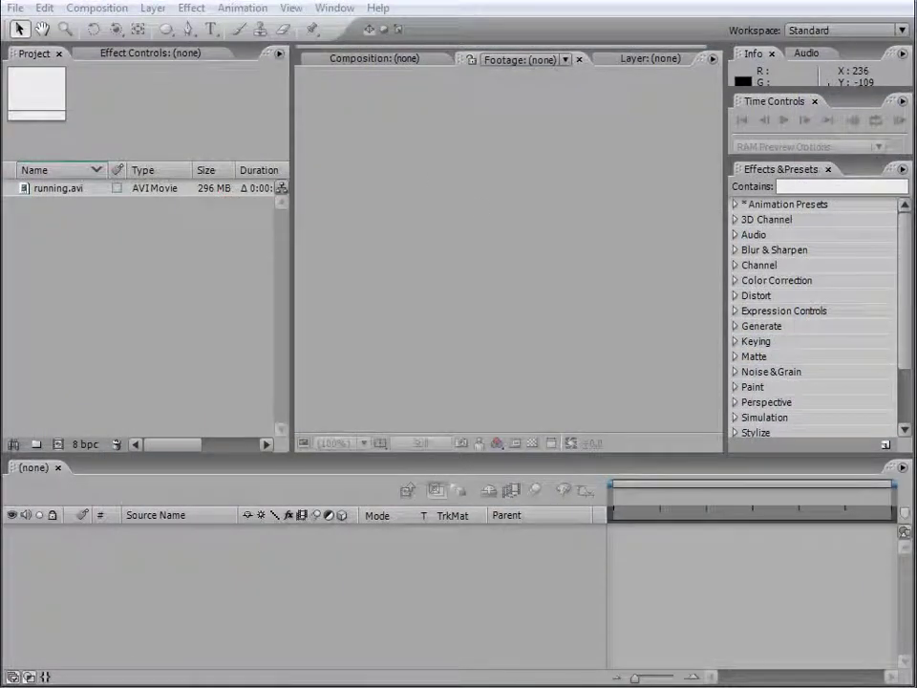
Switch to After Effects and scrub through the running.avi footage to examine the shot, and close its preview
{"action": "double_click", "coordinate": [28, 188]}
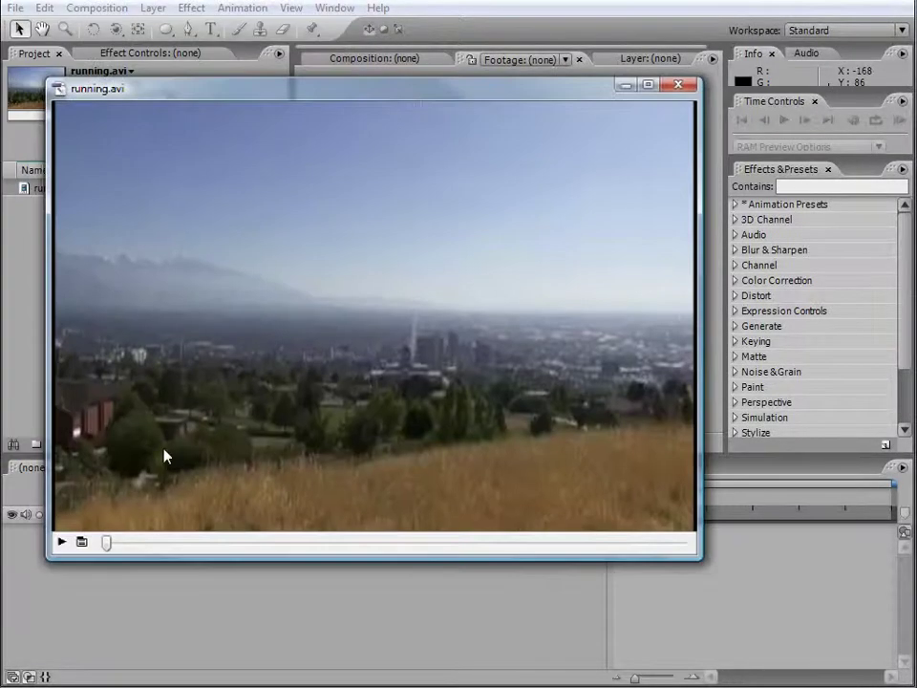
{"action": "left_click", "coordinate": [260, 548]}
{"action": "left_click_drag", "start_coordinate": [260, 548], "coordinate": [599, 549]}
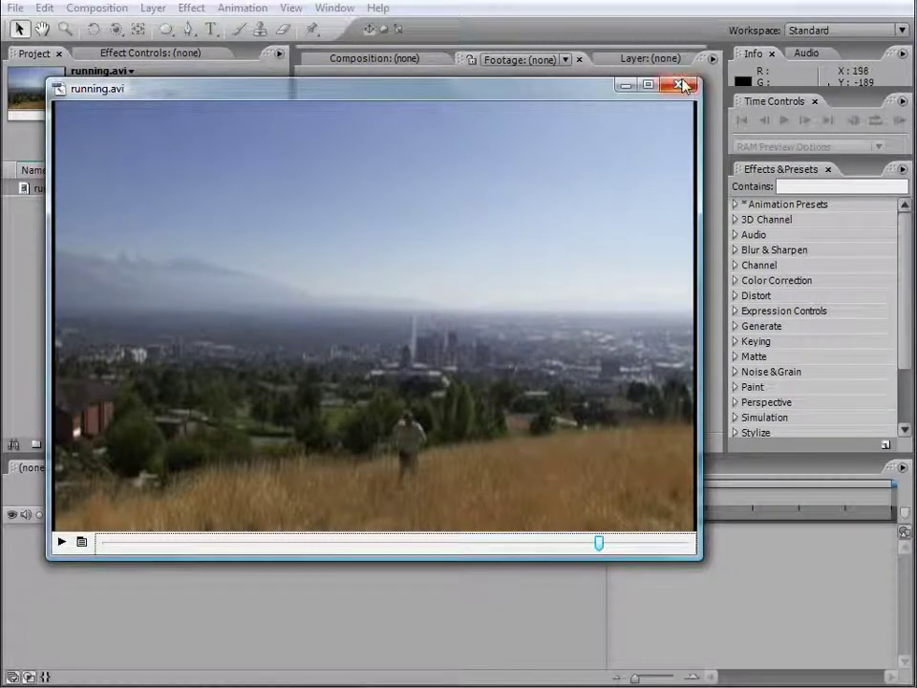
{"action": "left_click", "coordinate": [680, 86]}
Import skyrepl.avi into the project and play it back to check the cloud animation
{"action": "double_click", "coordinate": [190, 294]}
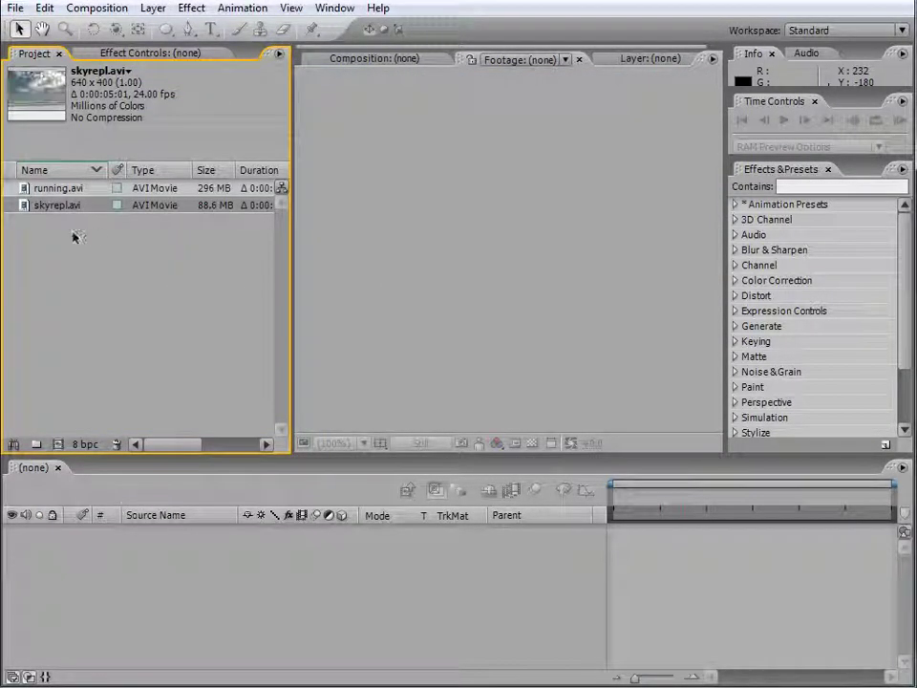
{"action": "double_click", "coordinate": [29, 205]}
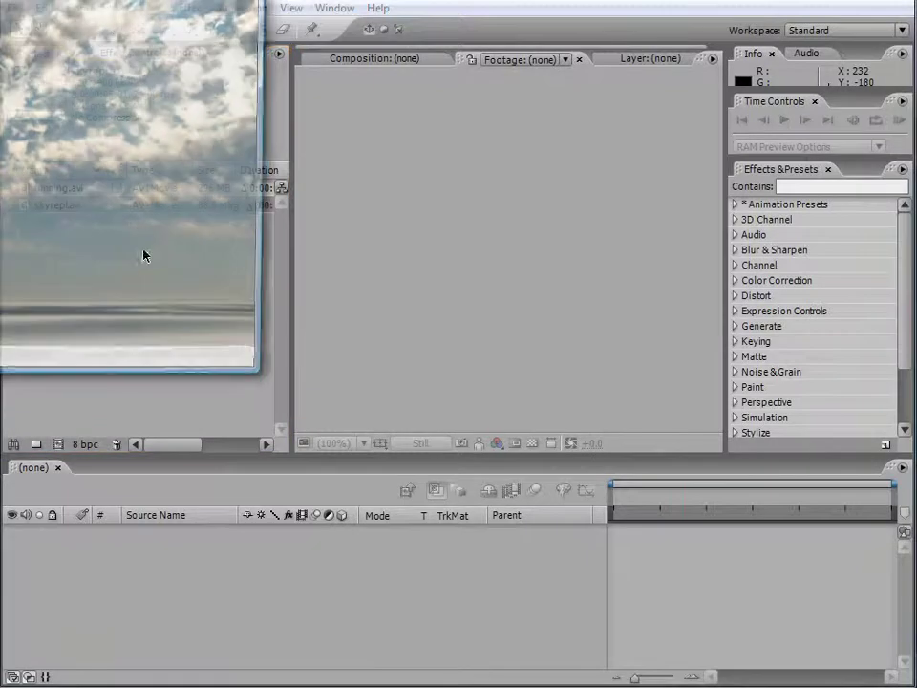
{"action": "left_click_drag", "start_coordinate": [113, 0], "coordinate": [532, 179]}
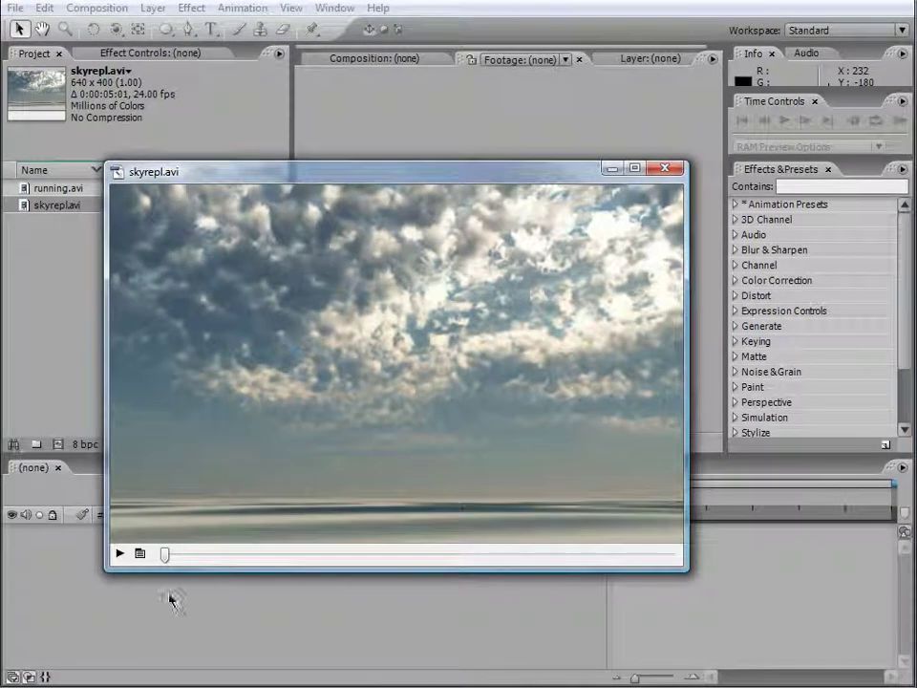
{"action": "left_click", "coordinate": [119, 553]}
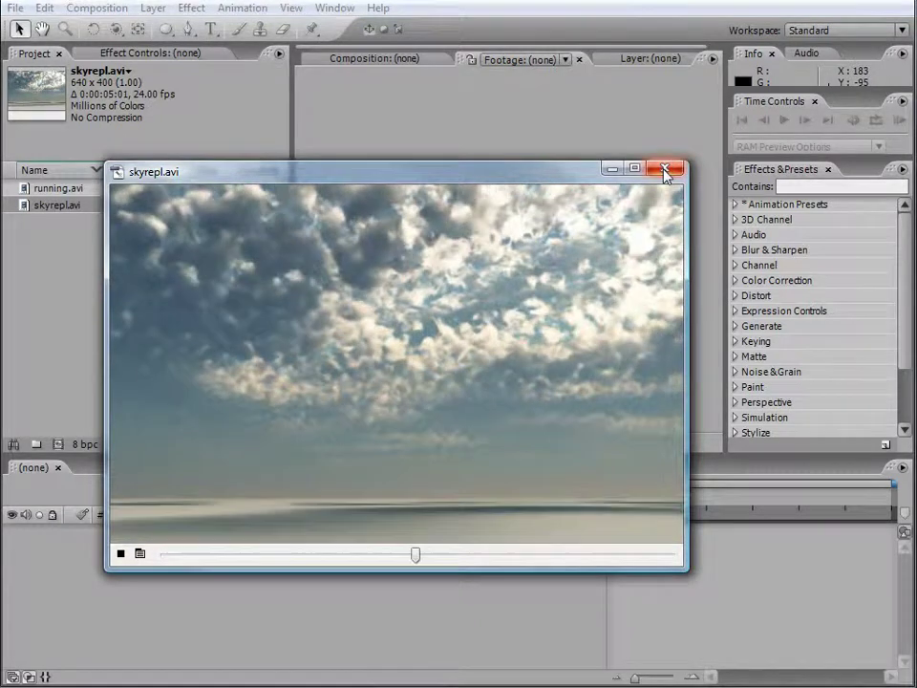
{"action": "left_click", "coordinate": [663, 168]}
Create a composition from running.avi and add skyrepl.avi as a layer above it
{"action": "left_click_drag", "start_coordinate": [23, 189], "coordinate": [76, 533]}
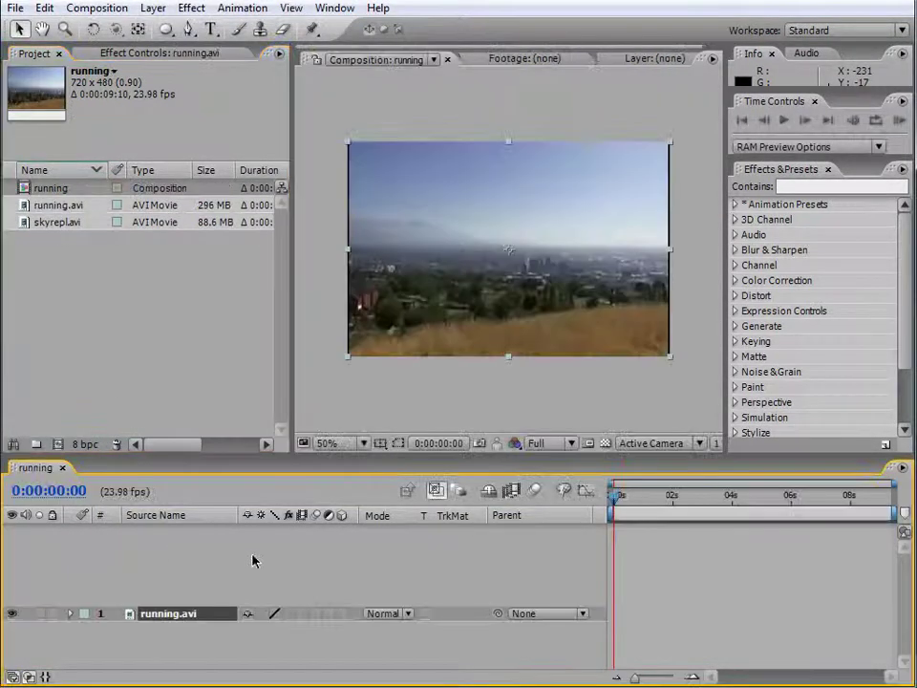
{"action": "left_click", "coordinate": [255, 563]}
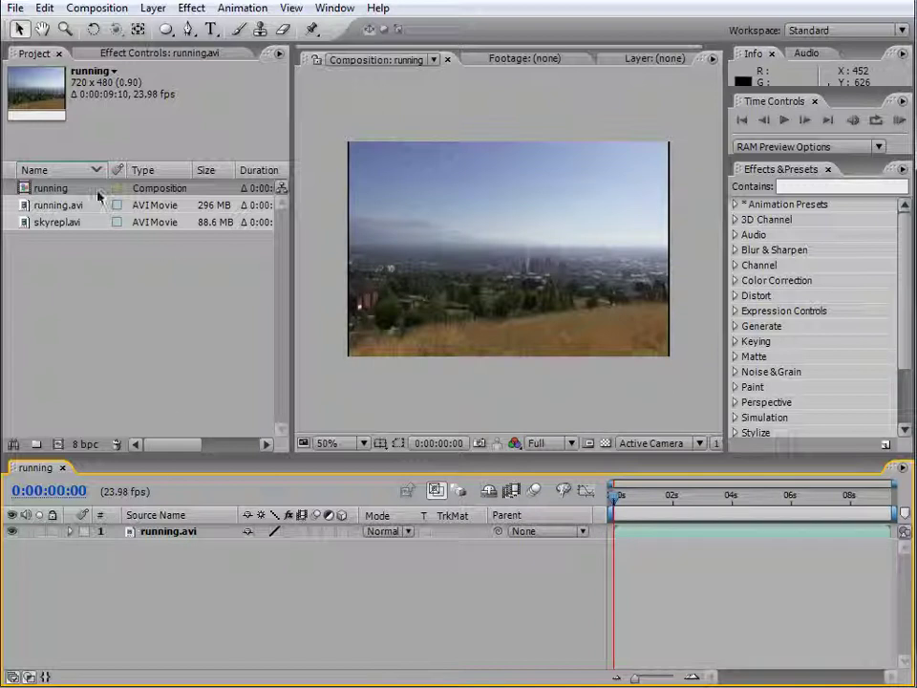
{"action": "left_click_drag", "start_coordinate": [57, 223], "coordinate": [188, 531]}
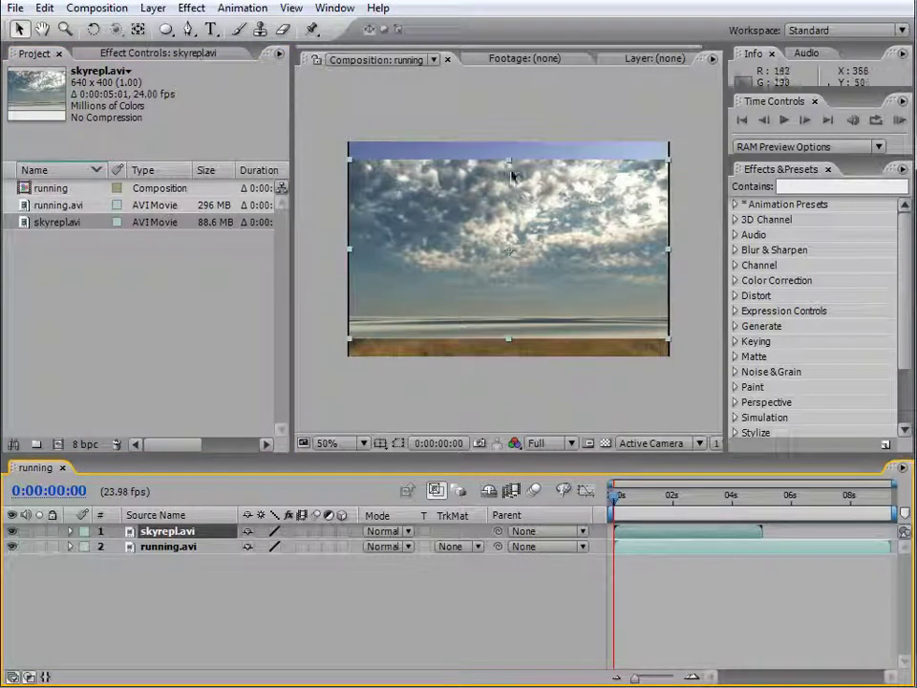
Move the skyrepl.avi layer up over the footage's sky to position 358, 164 and scale it to 101.1, 90%
{"action": "left_click_drag", "start_coordinate": [517, 206], "coordinate": [517, 185]}
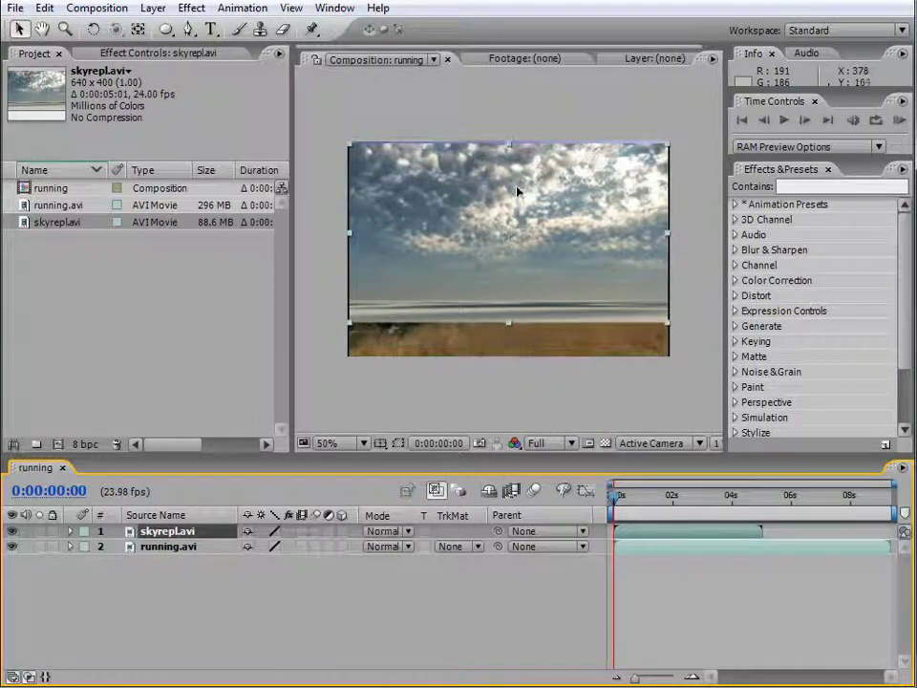
{"action": "left_click_drag", "start_coordinate": [507, 321], "coordinate": [508, 311]}
{"action": "key", "text": "shift+Up"}
{"action": "key", "text": "shift+Up"}
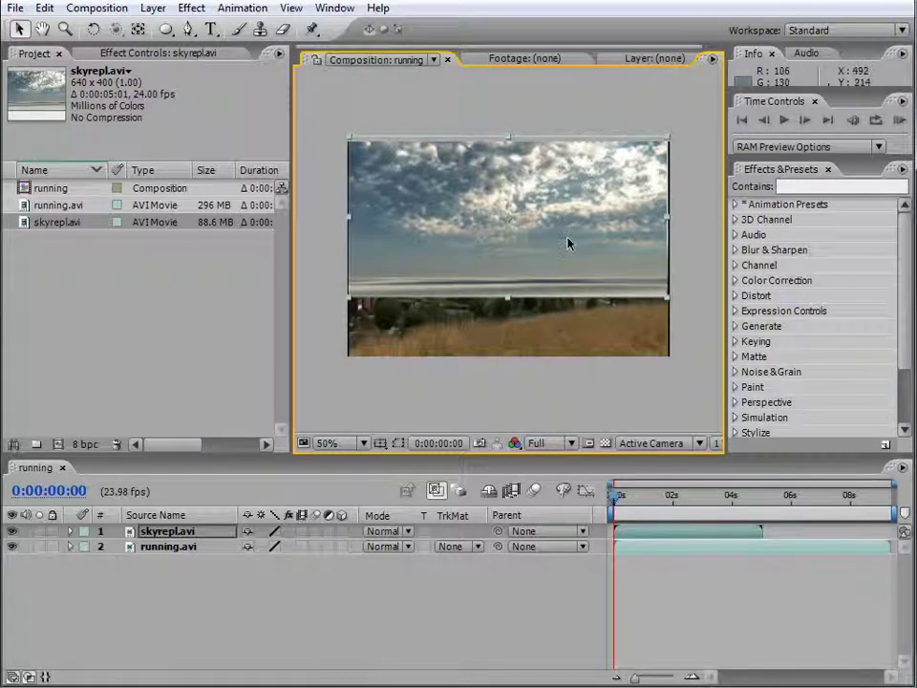
{"action": "key", "text": "shift+Up"}
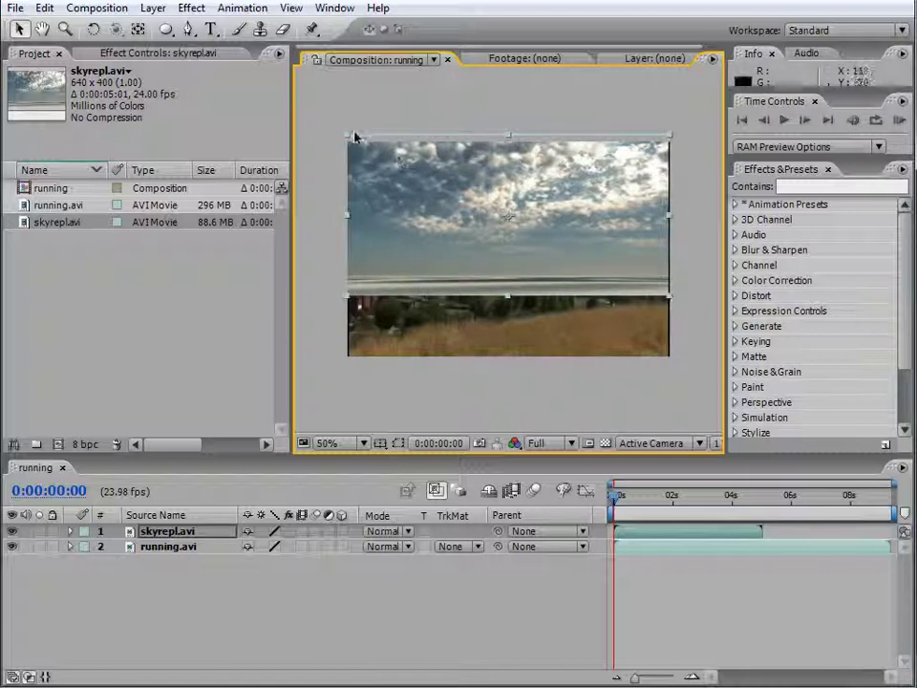
Expand the skyrepl.avi layer's transform properties and lower its opacity to 53%
{"action": "left_click", "coordinate": [70, 532]}
{"action": "left_click", "coordinate": [86, 547]}
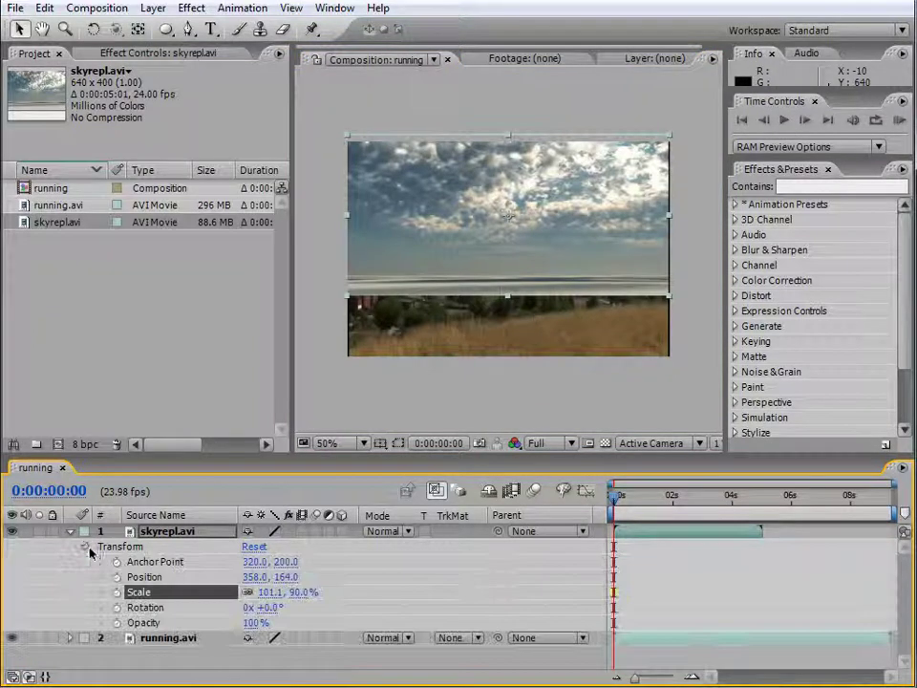
{"action": "left_click", "coordinate": [251, 624]}
{"action": "left_click_drag", "start_coordinate": [243, 626], "coordinate": [212, 622]}
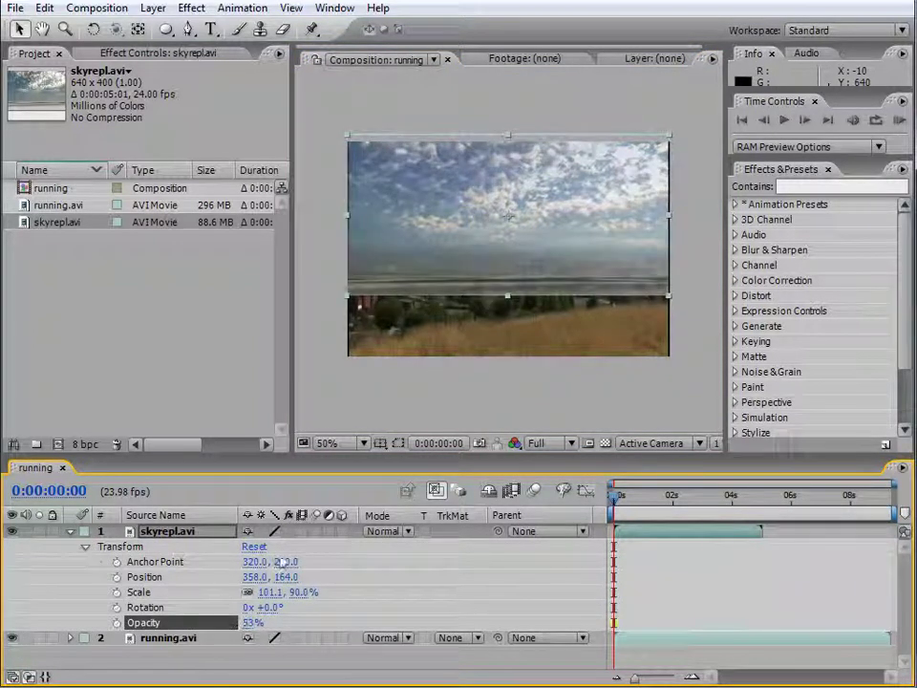
Lower the skyrepl.avi layer's opacity to 39% and nudge it over the footage's sky to position 356, 156
{"action": "left_click_drag", "start_coordinate": [241, 622], "coordinate": [237, 623]}
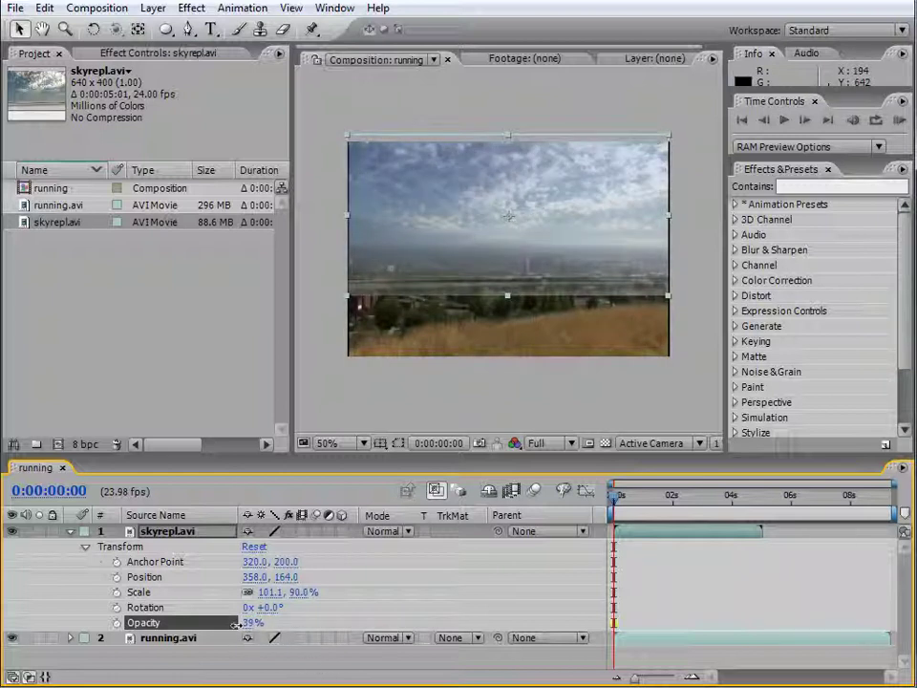
{"action": "key", "text": "Up"}
{"action": "key", "text": "Up"}
{"action": "key", "text": "Up"}
{"action": "key", "text": "Up"}
{"action": "left_click", "coordinate": [522, 198]}
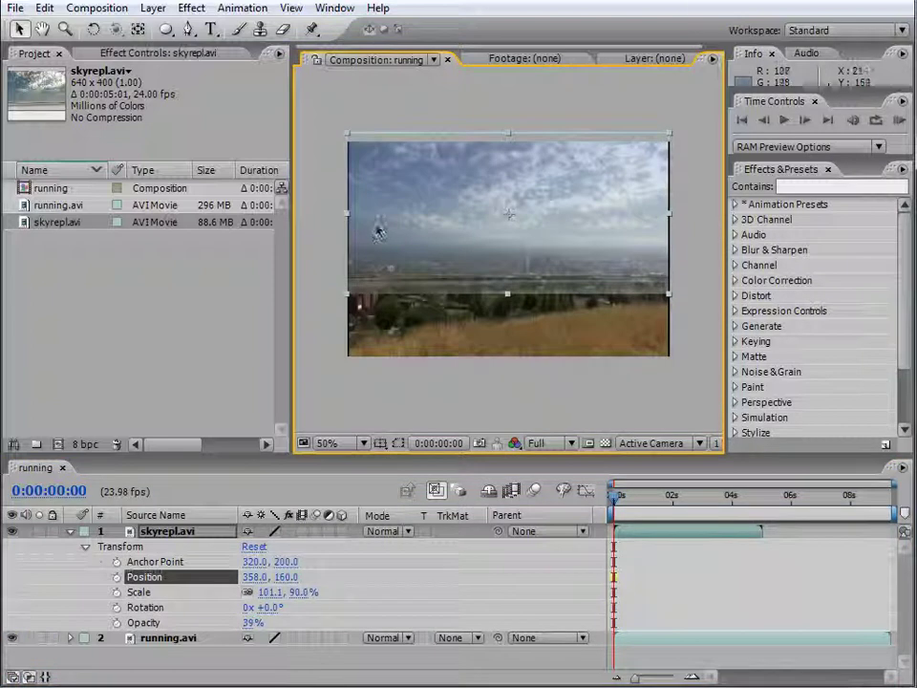
{"action": "key", "text": "Left"}
{"action": "key", "text": "Left"}
{"action": "key", "text": "Left"}
{"action": "key", "text": "Left"}
{"action": "key", "text": "Left"}
{"action": "key", "text": "Left"}
{"action": "key", "text": "Up"}
{"action": "key", "text": "Up"}
{"action": "key", "text": "Up"}
{"action": "key", "text": "Up"}
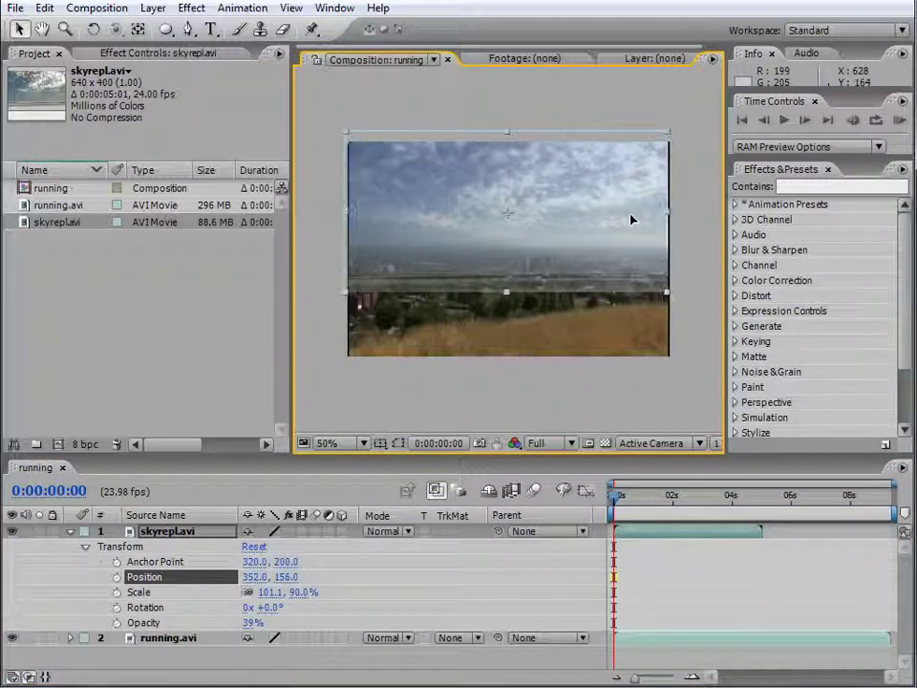
{"action": "key", "text": "Right"}
{"action": "key", "text": "Right"}
{"action": "key", "text": "Right"}
{"action": "key", "text": "Right"}
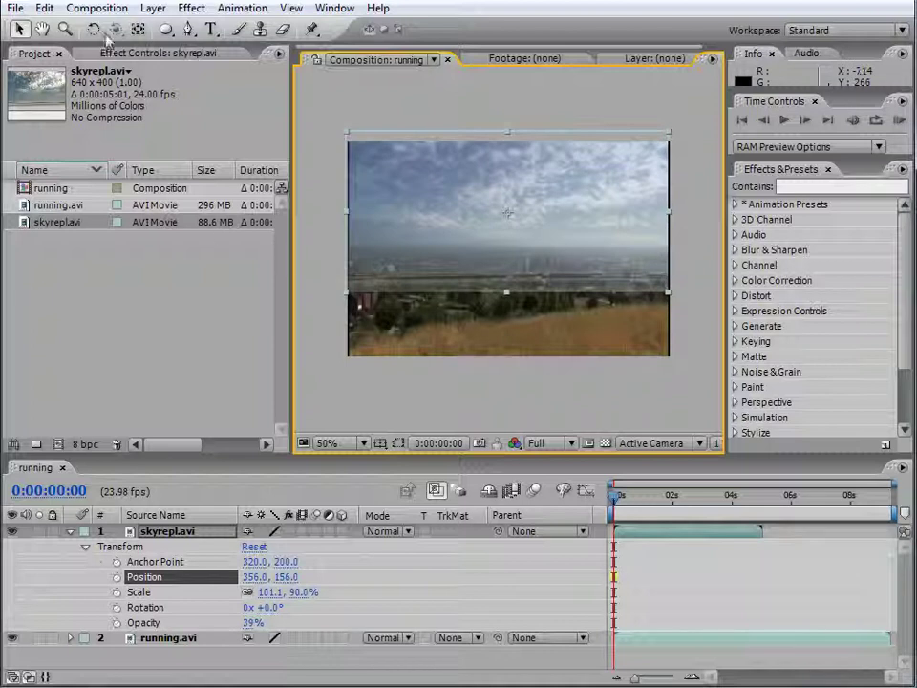
Draw a closed Pen tool mask on skyrepl.avi following the horizon and enclosing the sky, and hide the mask outline
{"action": "left_click", "coordinate": [189, 29]}
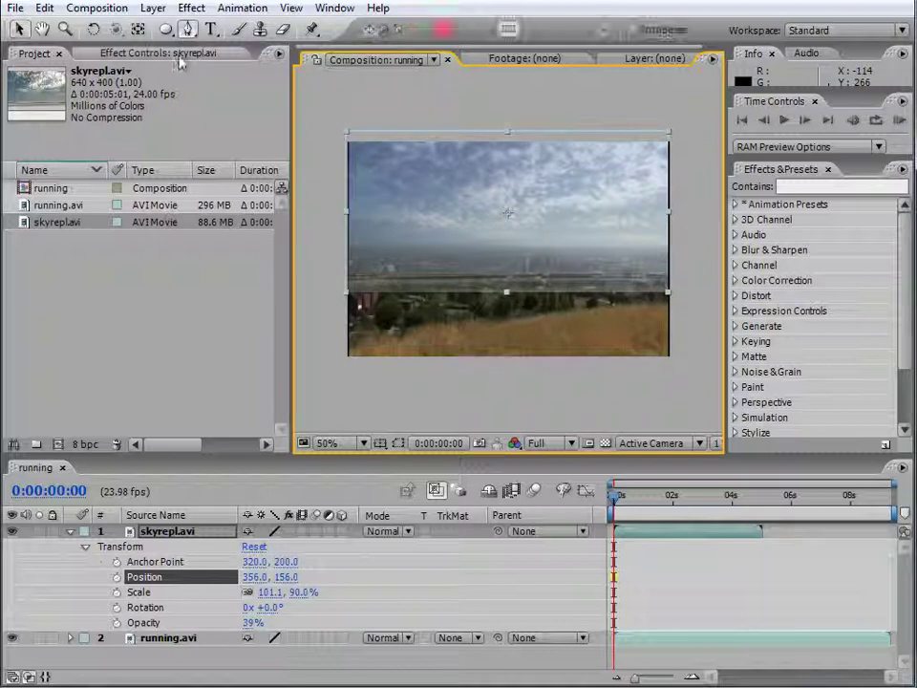
{"action": "left_click", "coordinate": [338, 219]}
{"action": "left_click", "coordinate": [376, 225]}
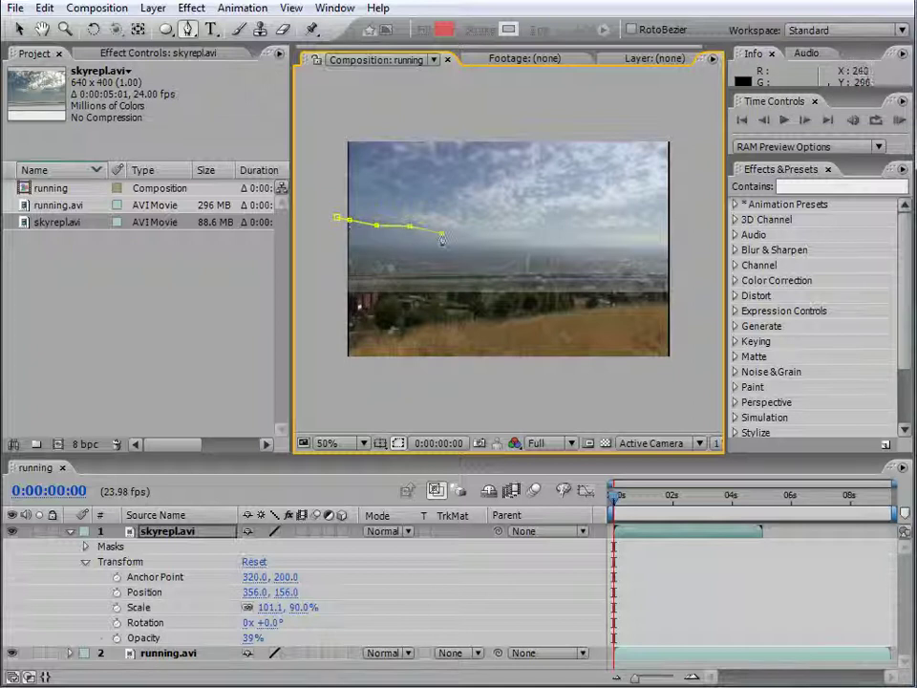
{"action": "left_click", "coordinate": [569, 248]}
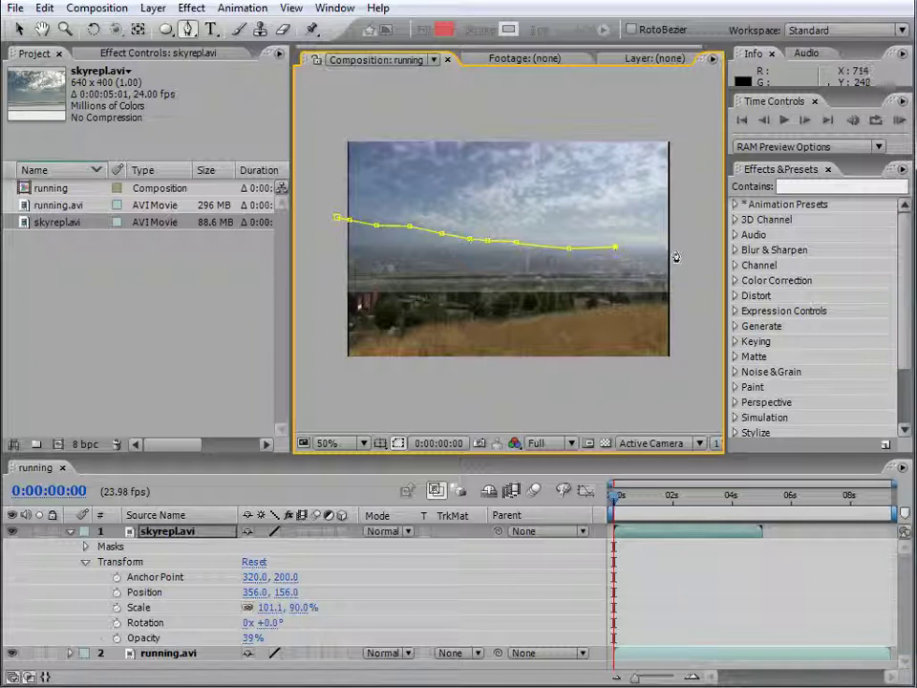
{"action": "left_click", "coordinate": [328, 103]}
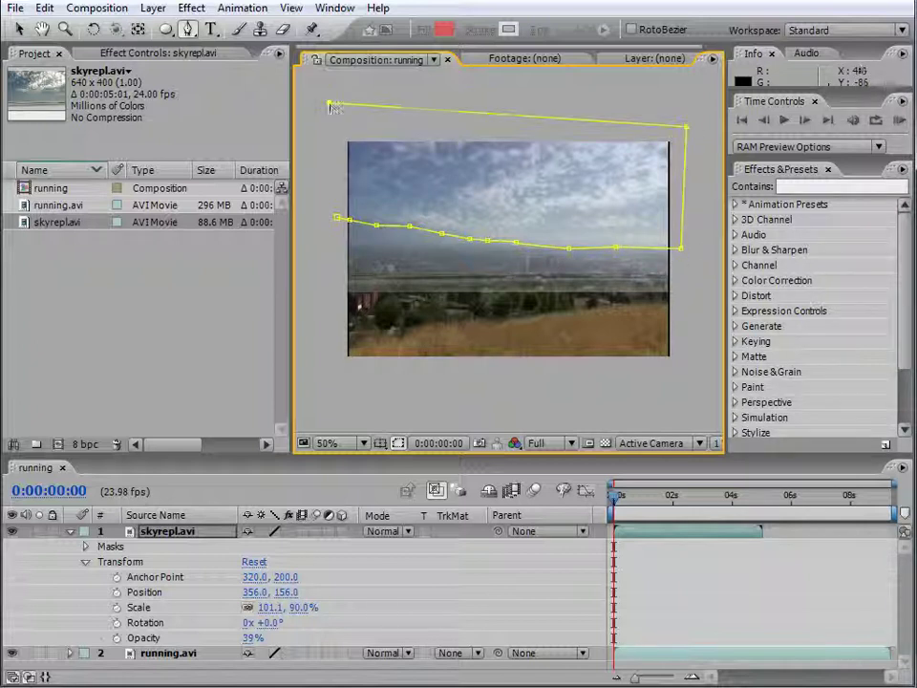
{"action": "left_click", "coordinate": [337, 221]}
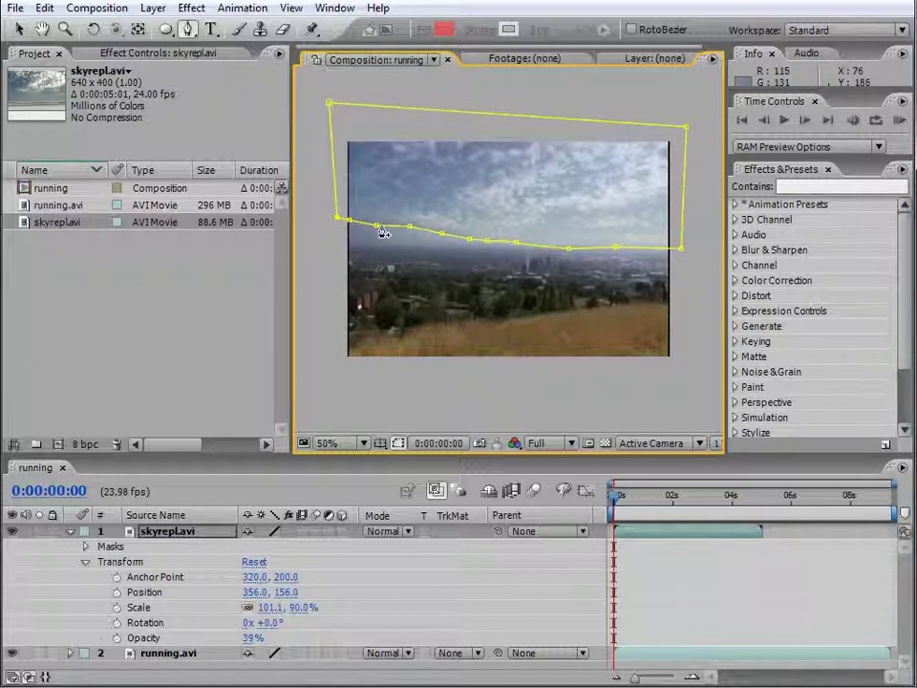
{"action": "left_click", "coordinate": [398, 443]}
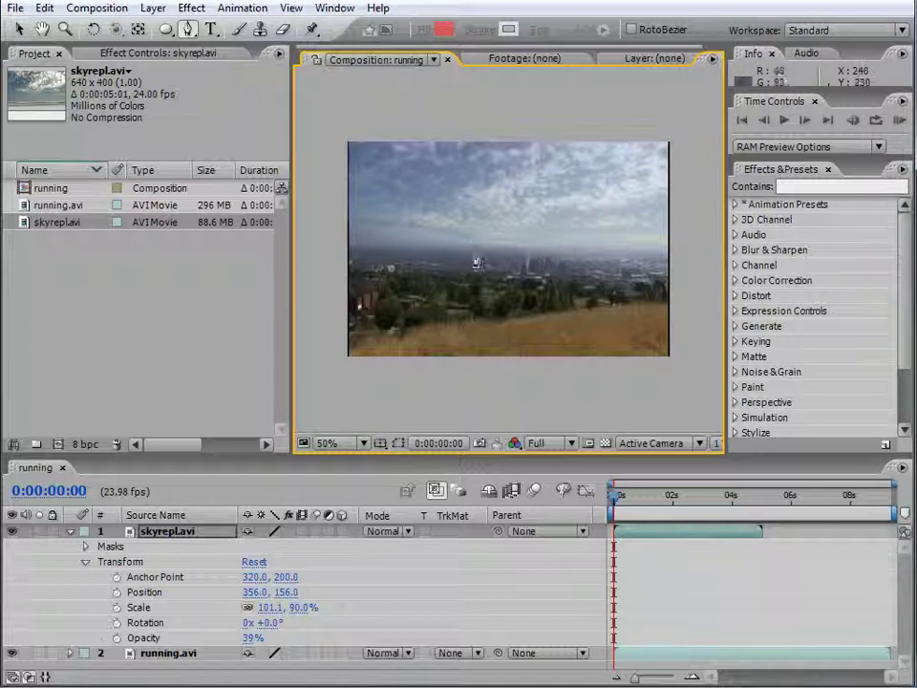
Reveal the sky mask's properties and set its feather to 107 pixels and its opacity to 91%
{"action": "left_click", "coordinate": [85, 561]}
{"action": "left_click", "coordinate": [122, 548]}
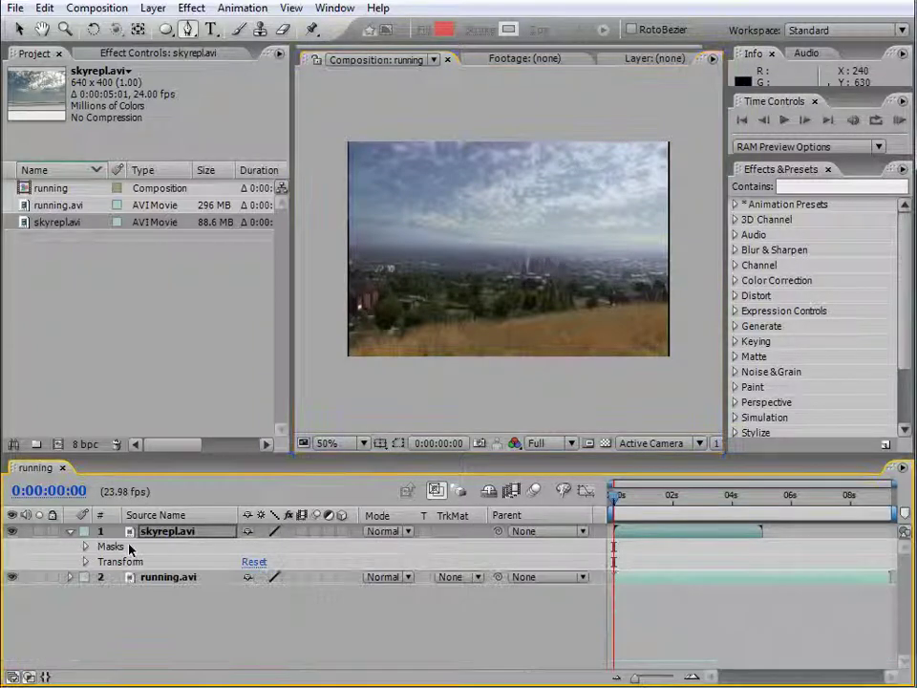
{"action": "key", "text": "m"}
{"action": "key", "text": "m"}
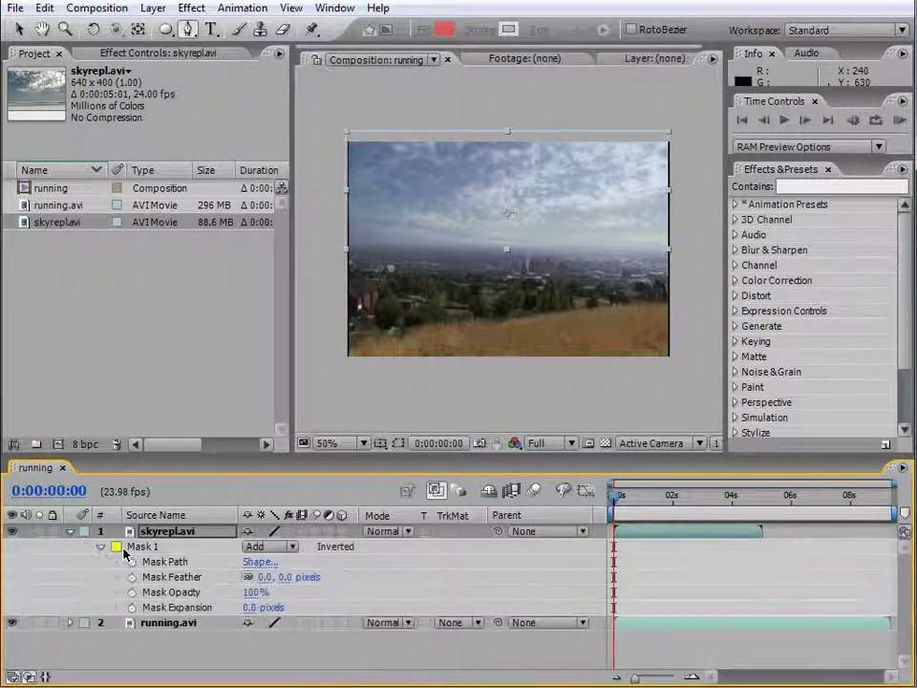
{"action": "mouse_move", "coordinate": [262, 576]}
{"action": "left_mouse_down"}
{"action": "mouse_move", "coordinate": [399, 577]}
{"action": "mouse_move", "coordinate": [358, 576]}
{"action": "left_mouse_up"}
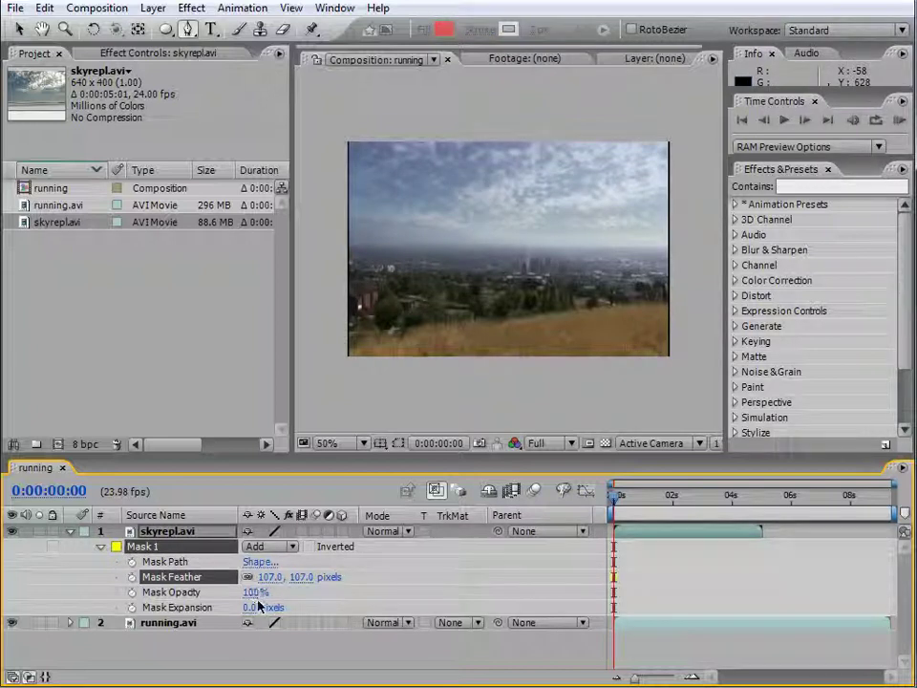
{"action": "left_click_drag", "start_coordinate": [254, 593], "coordinate": [250, 592]}
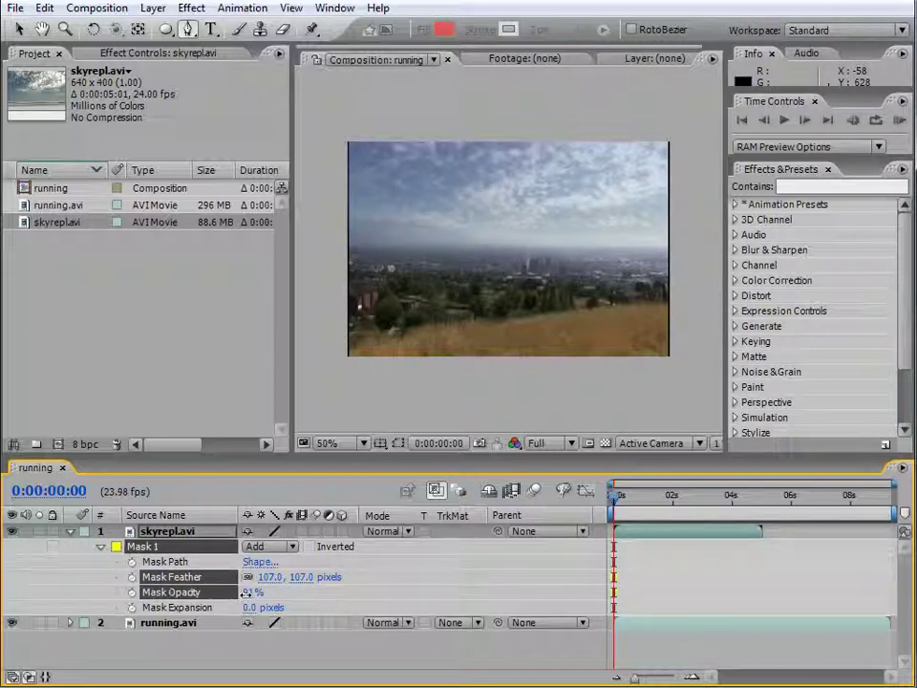
Apply Linear Wipe to skyrepl.avi with 44% completion, a 3° wipe angle and 134 feather, and scrub the timeline to check the blend
{"action": "left_click", "coordinate": [192, 8]}
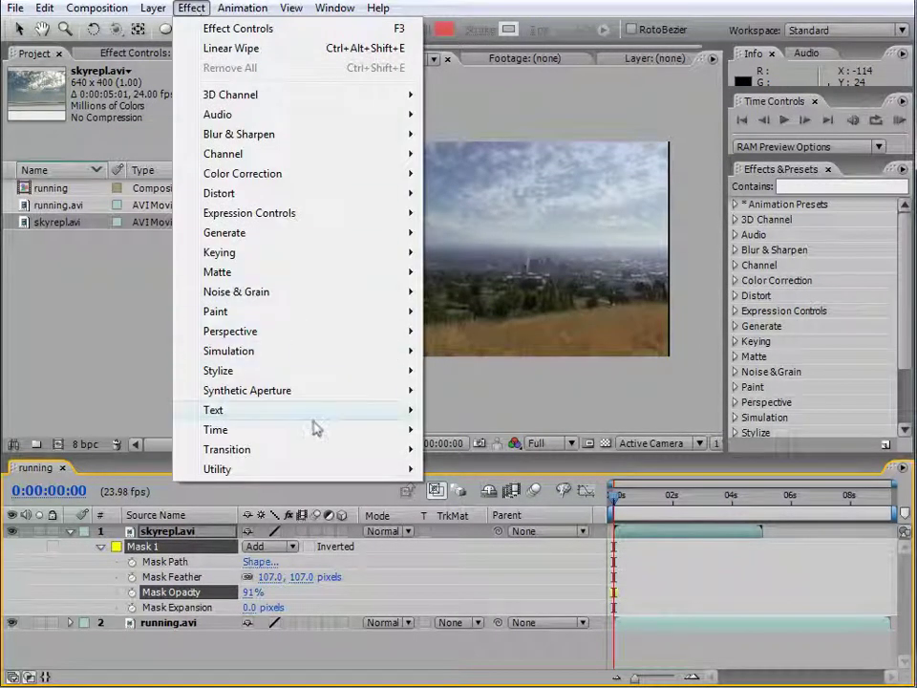
{"action": "mouse_move", "coordinate": [315, 450]}
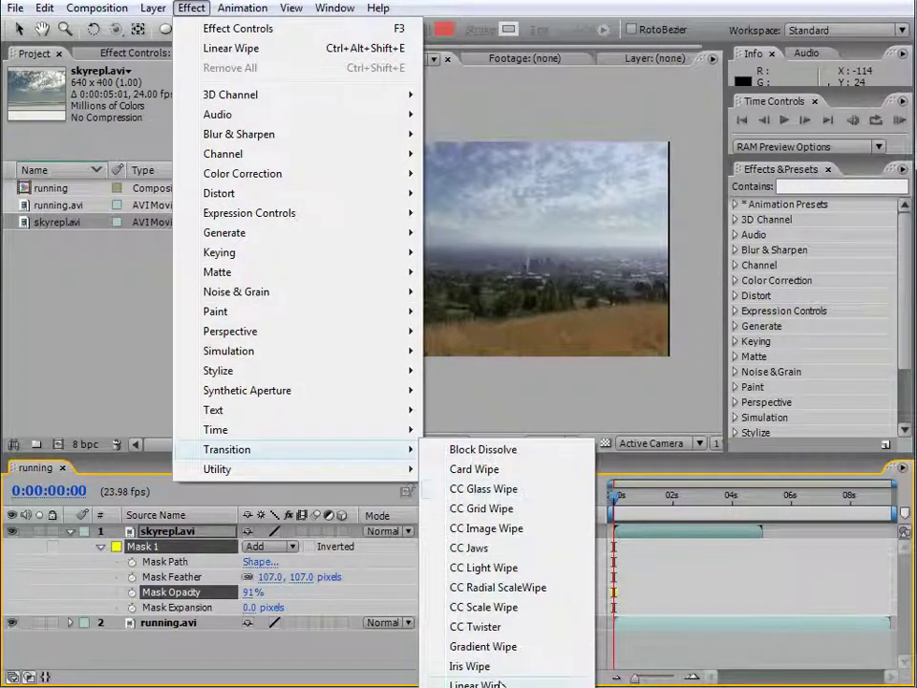
{"action": "left_click", "coordinate": [476, 684]}
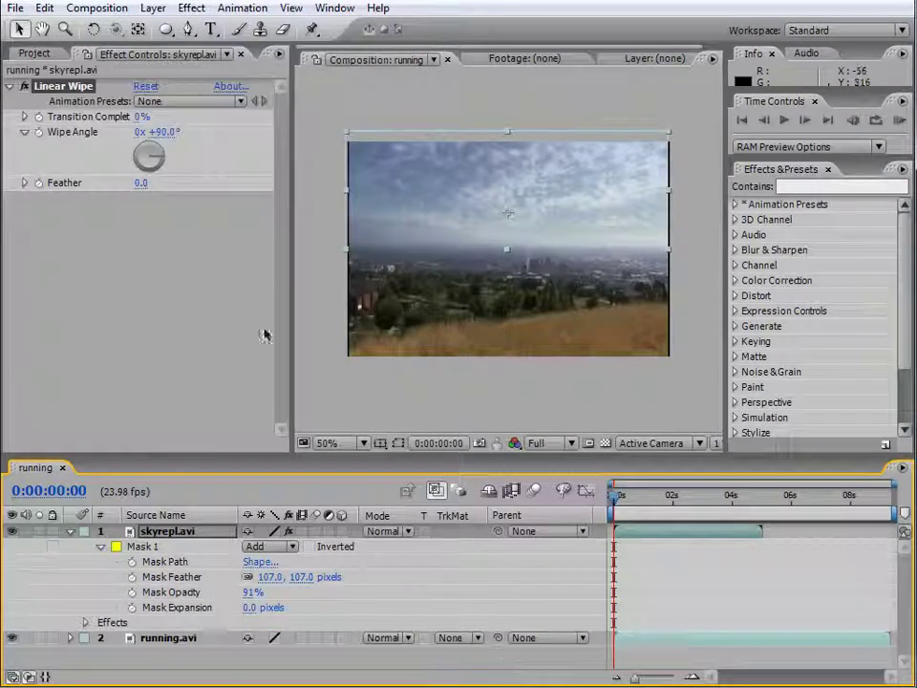
{"action": "left_click", "coordinate": [140, 136]}
{"action": "left_click_drag", "start_coordinate": [166, 115], "coordinate": [212, 185]}
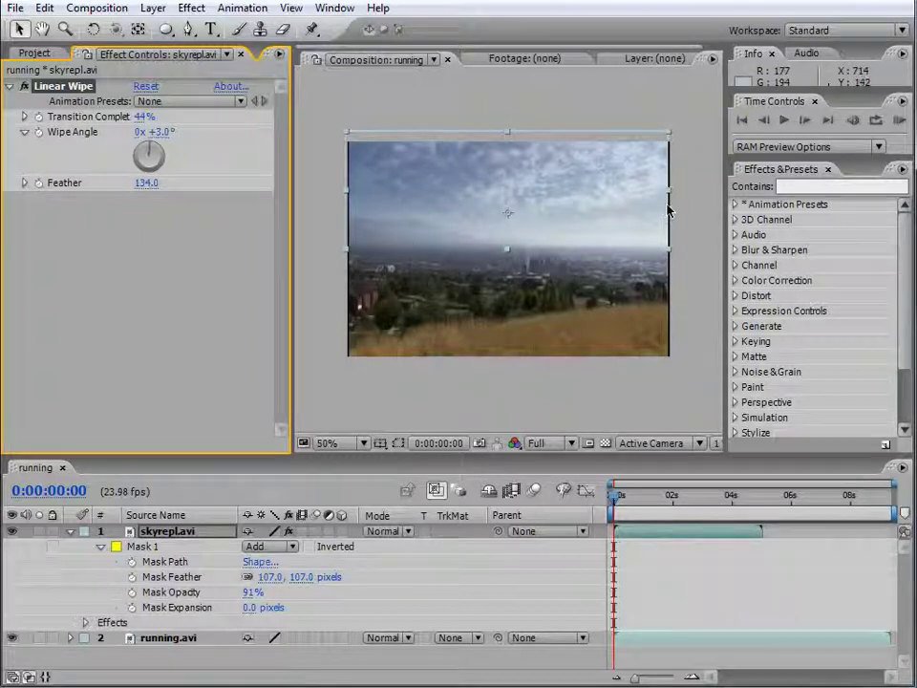
{"action": "left_click", "coordinate": [689, 249]}
{"action": "scroll", "coordinate": [641, 292], "scroll_direction": "up", "scroll_amount": 2}
{"action": "scroll", "coordinate": [641, 292], "scroll_direction": "down", "scroll_amount": 2}
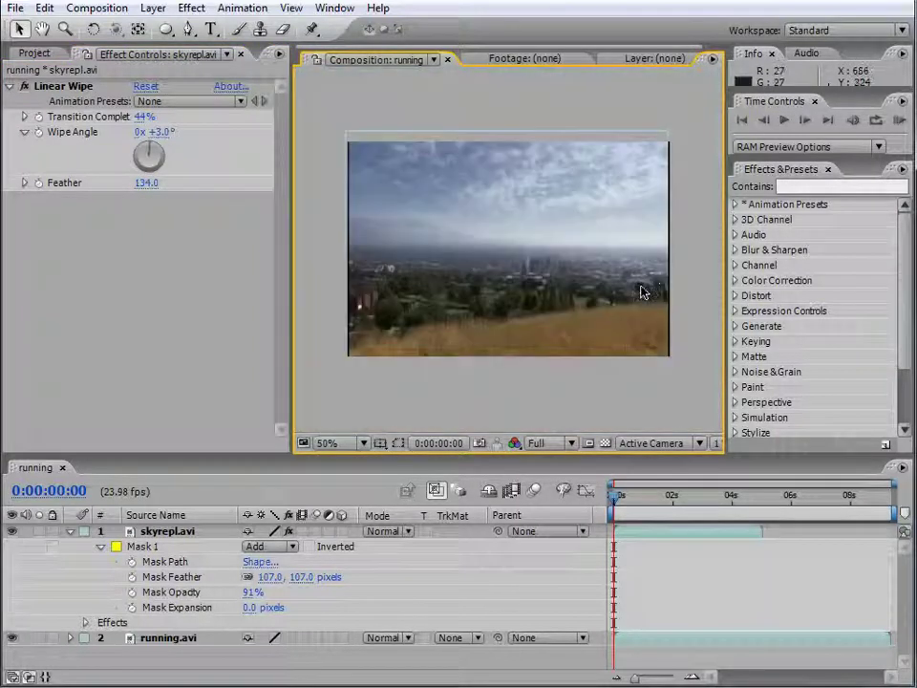
{"action": "left_click_drag", "start_coordinate": [614, 495], "coordinate": [662, 498]}
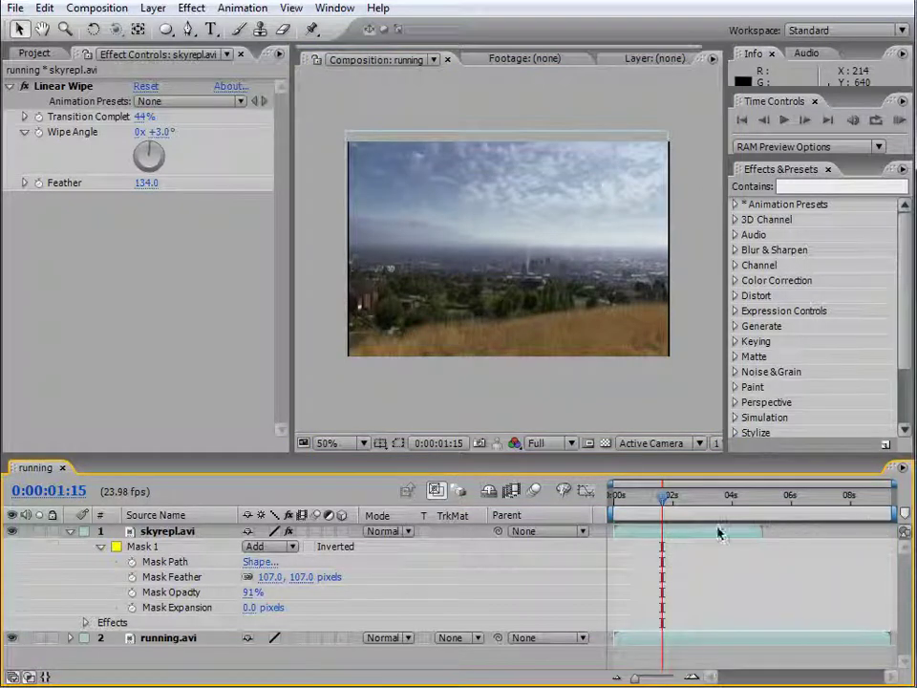
Enable time remapping on skyrepl.avi and extend its last keyframe and the layer's end to the end of the composition
{"action": "right_click", "coordinate": [719, 533]}
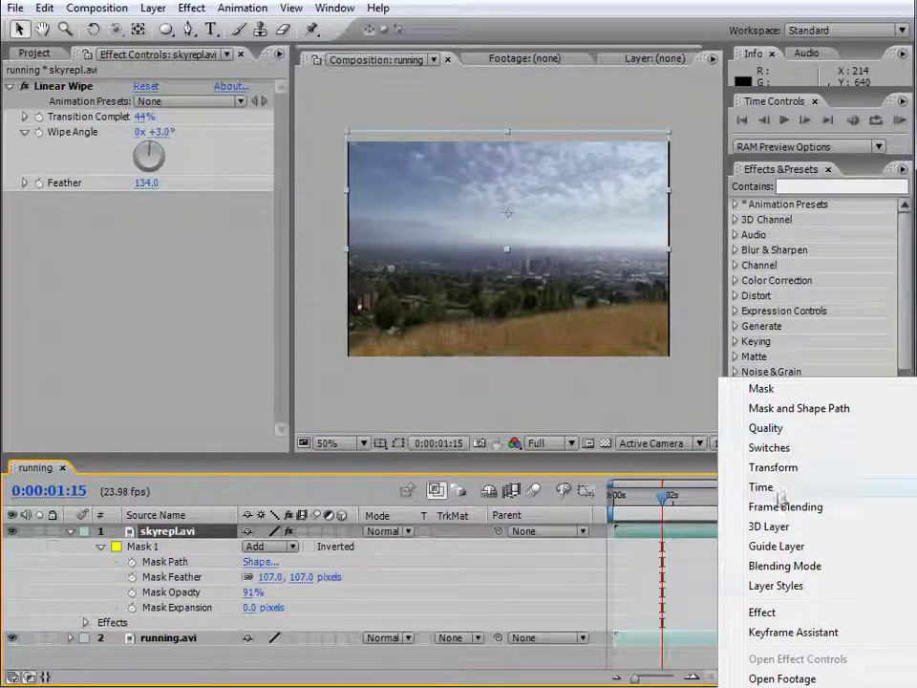
{"action": "mouse_move", "coordinate": [808, 613]}
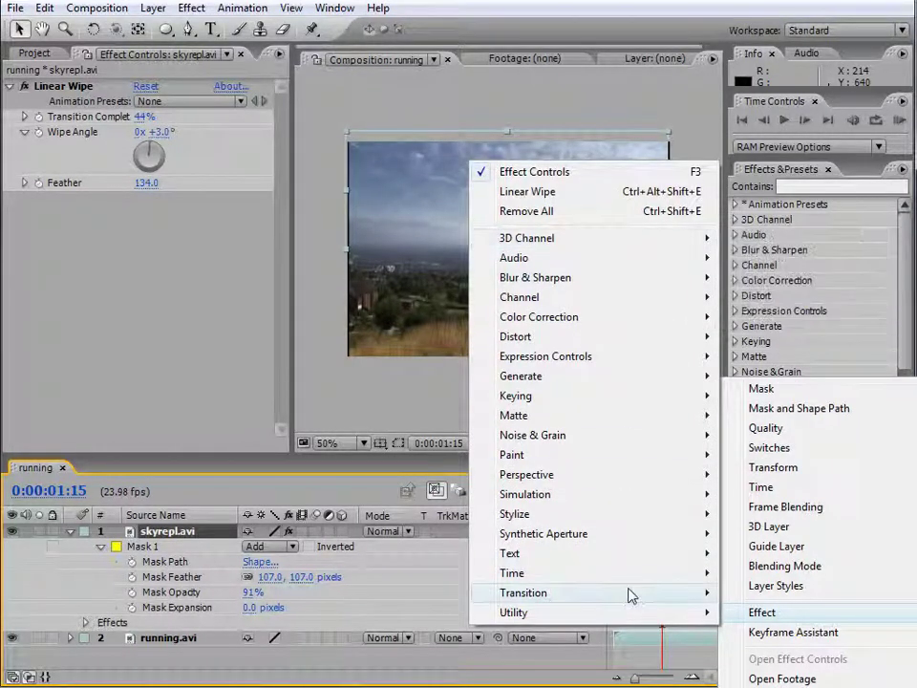
{"action": "mouse_move", "coordinate": [628, 574]}
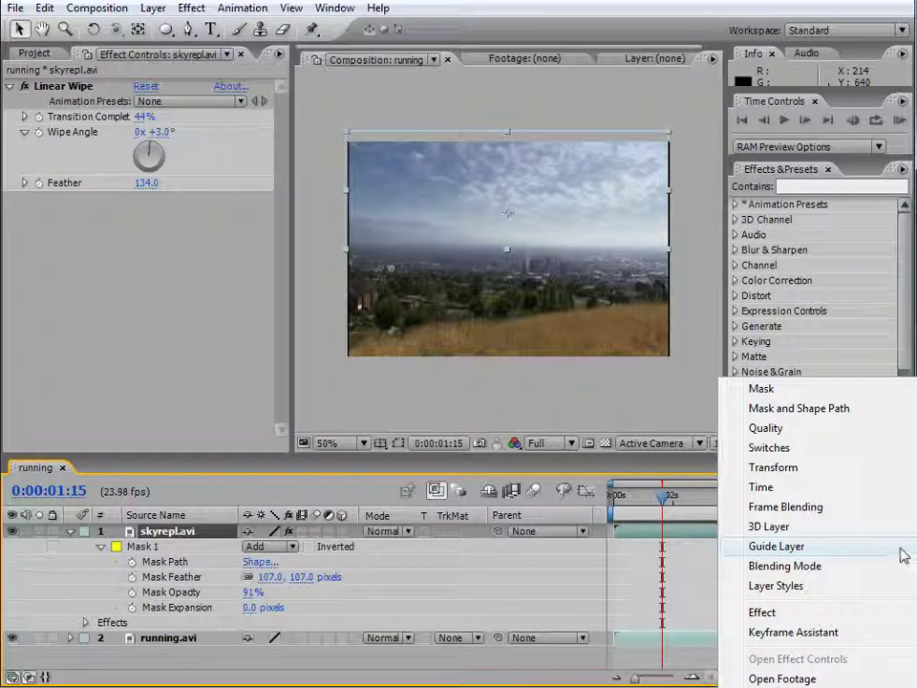
{"action": "mouse_move", "coordinate": [822, 489]}
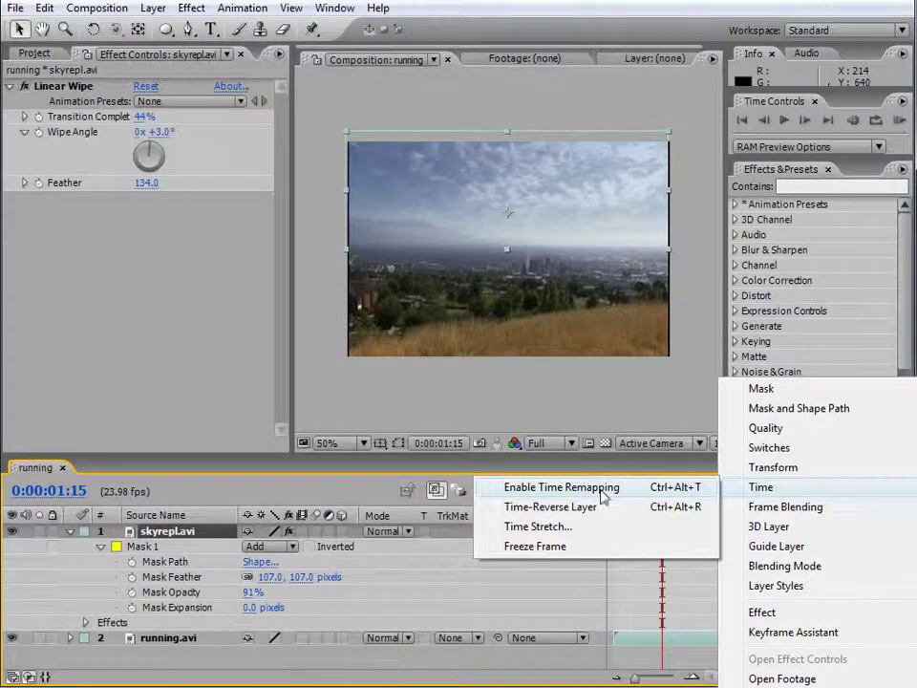
{"action": "left_click", "coordinate": [593, 488]}
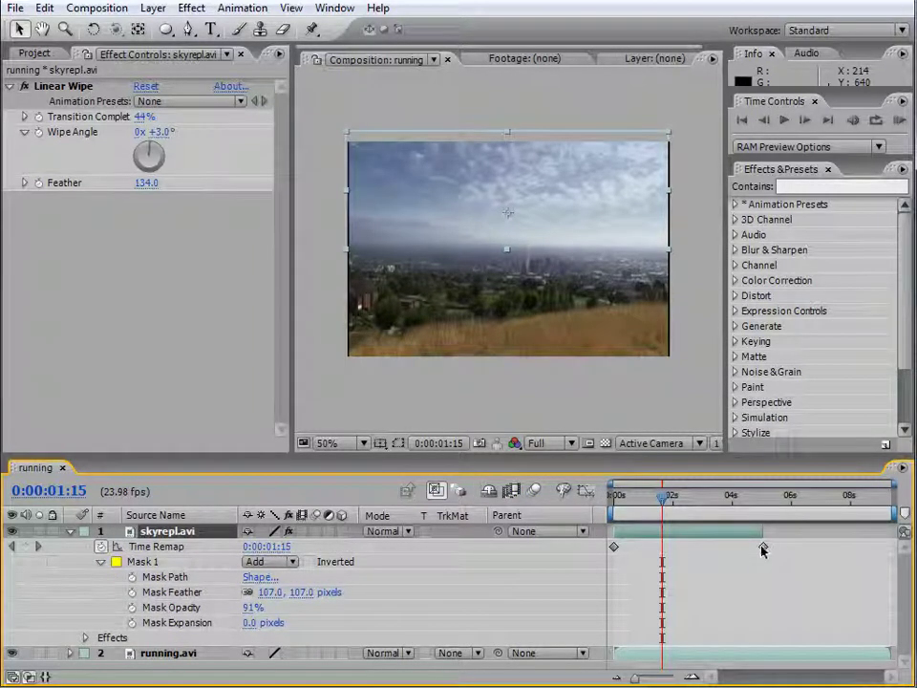
{"action": "left_click_drag", "start_coordinate": [762, 549], "coordinate": [858, 551]}
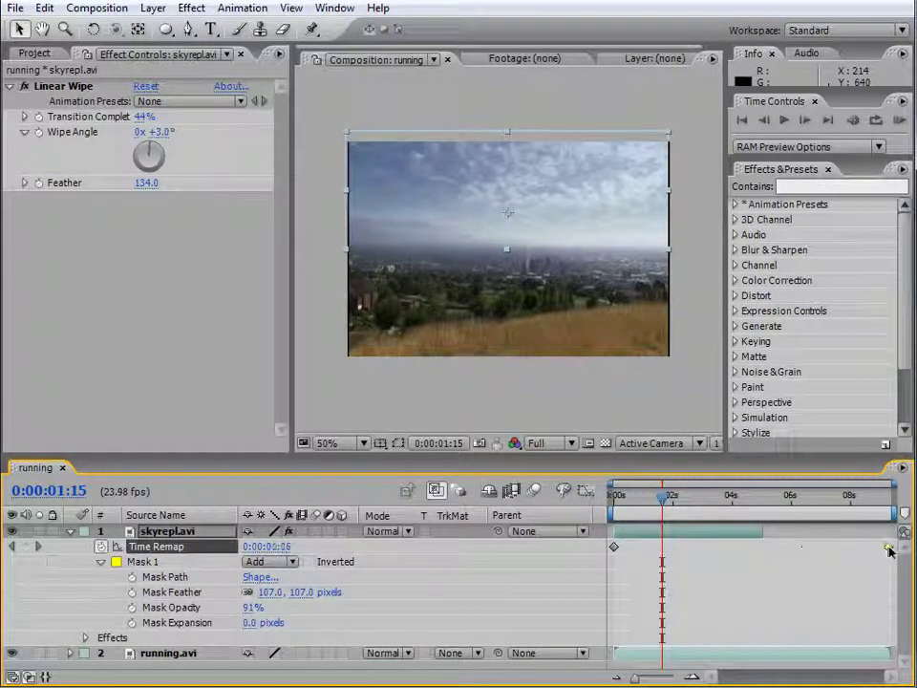
{"action": "left_click_drag", "start_coordinate": [759, 532], "coordinate": [837, 528]}
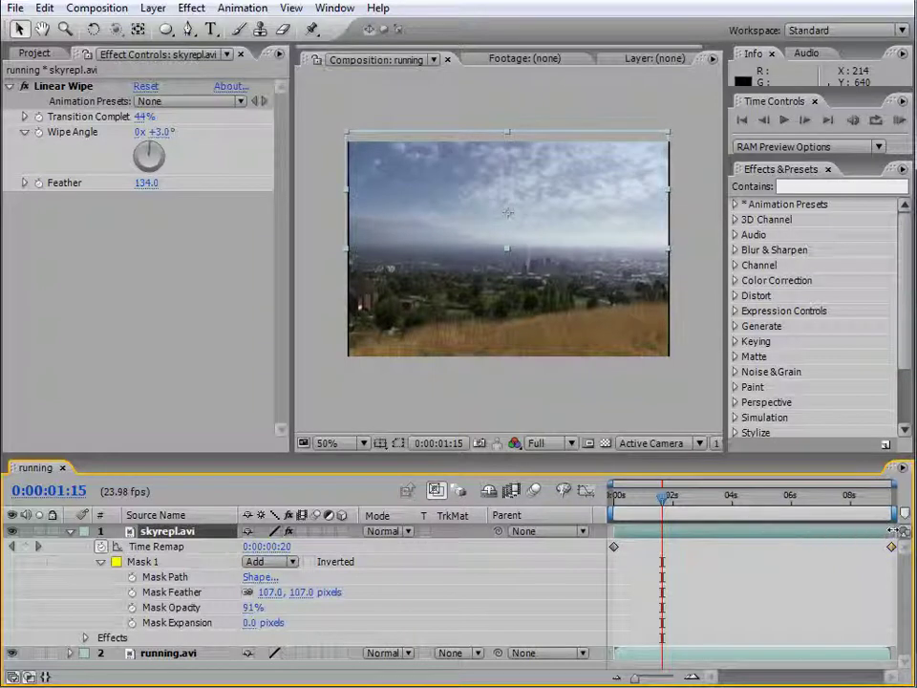
{"action": "left_click_drag", "start_coordinate": [663, 504], "coordinate": [709, 499]}
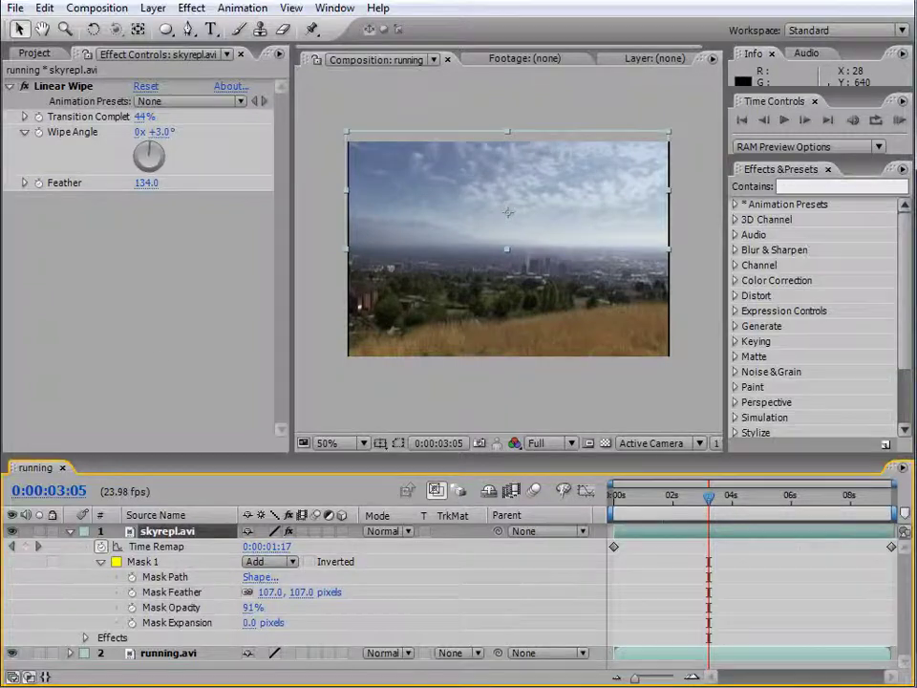
Add an adjustment layer above the skyrepl.avi layer
{"action": "left_click", "coordinate": [153, 9]}
{"action": "mouse_move", "coordinate": [199, 35]}
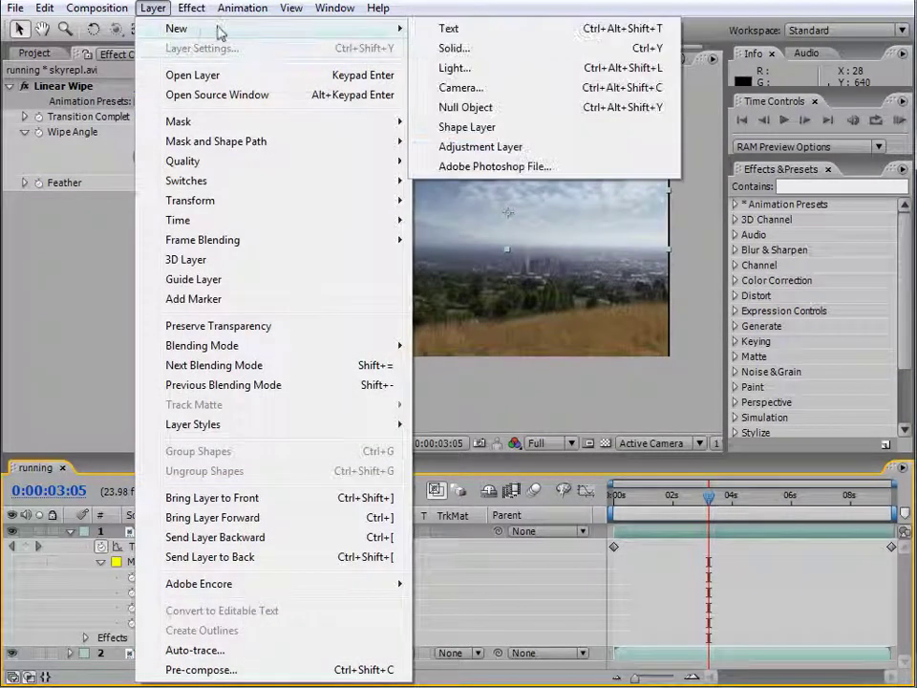
{"action": "left_click", "coordinate": [521, 147]}
Apply Levels to the adjustment layer with input black 19 and gamma 1.07
{"action": "left_click", "coordinate": [152, 9]}
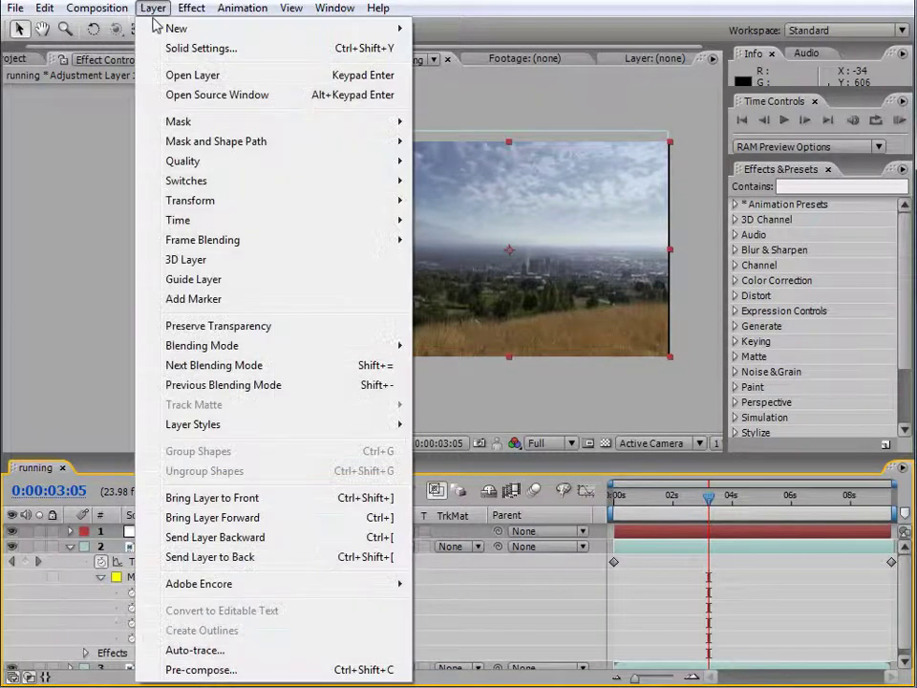
{"action": "mouse_move", "coordinate": [188, 13]}
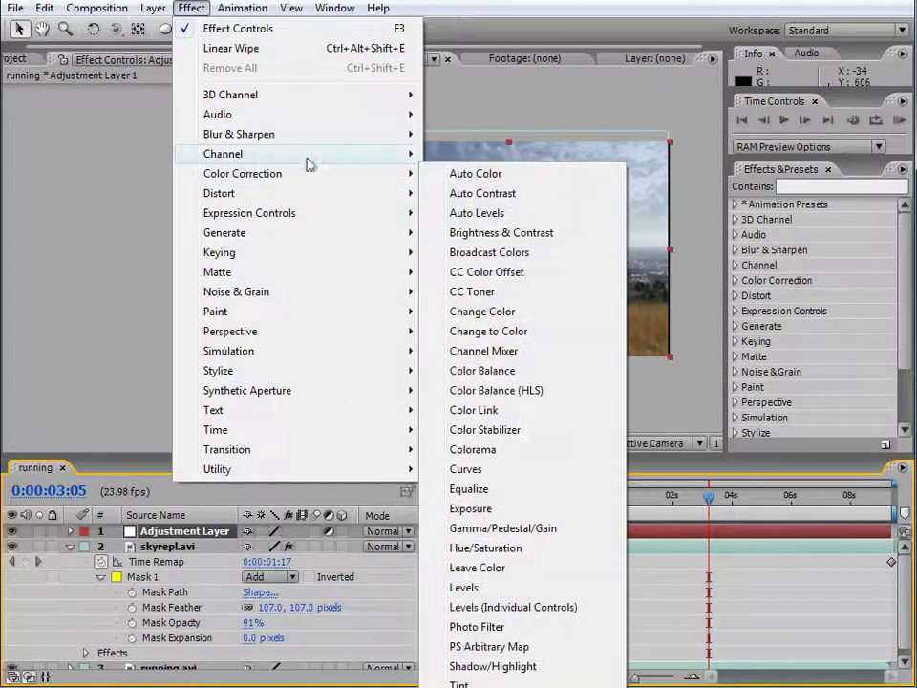
{"action": "mouse_move", "coordinate": [310, 174]}
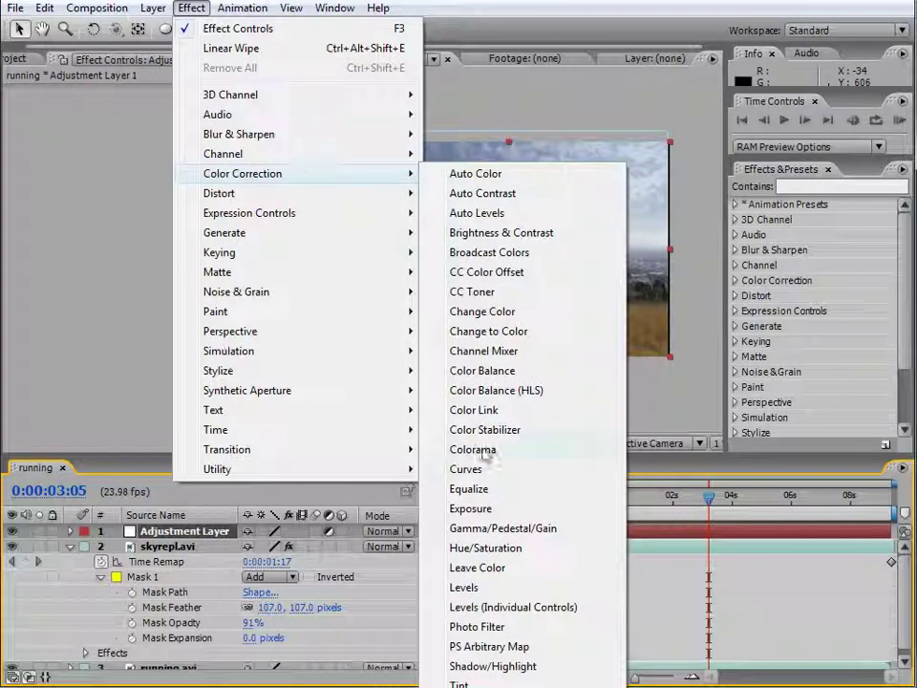
{"action": "left_click", "coordinate": [468, 587]}
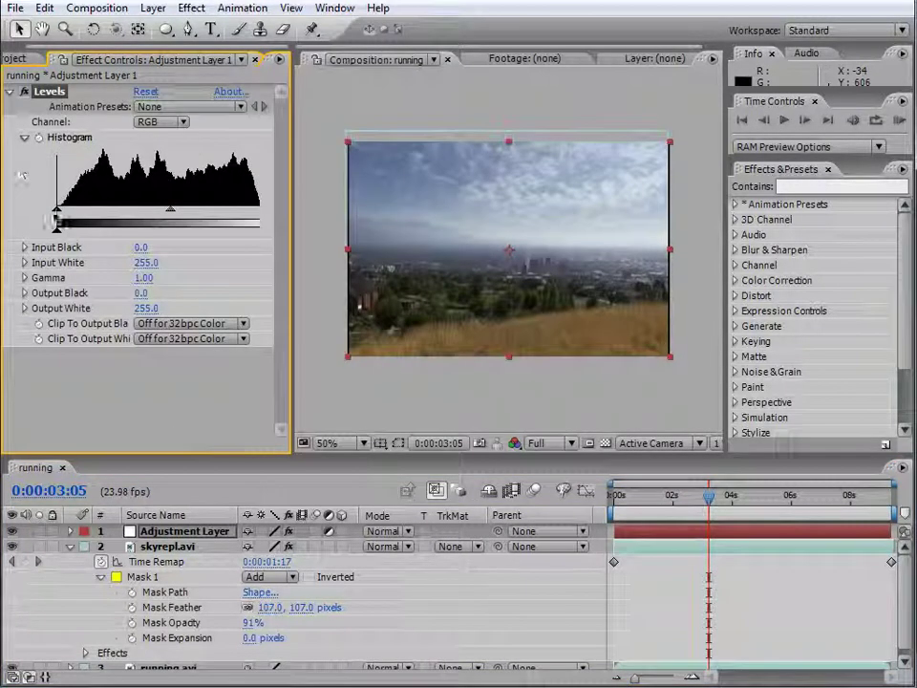
{"action": "left_click_drag", "start_coordinate": [58, 210], "coordinate": [75, 214]}
{"action": "mouse_move", "coordinate": [177, 212]}
{"action": "left_mouse_down"}
{"action": "mouse_move", "coordinate": [166, 213]}
{"action": "mouse_move", "coordinate": [182, 214]}
{"action": "left_mouse_up"}
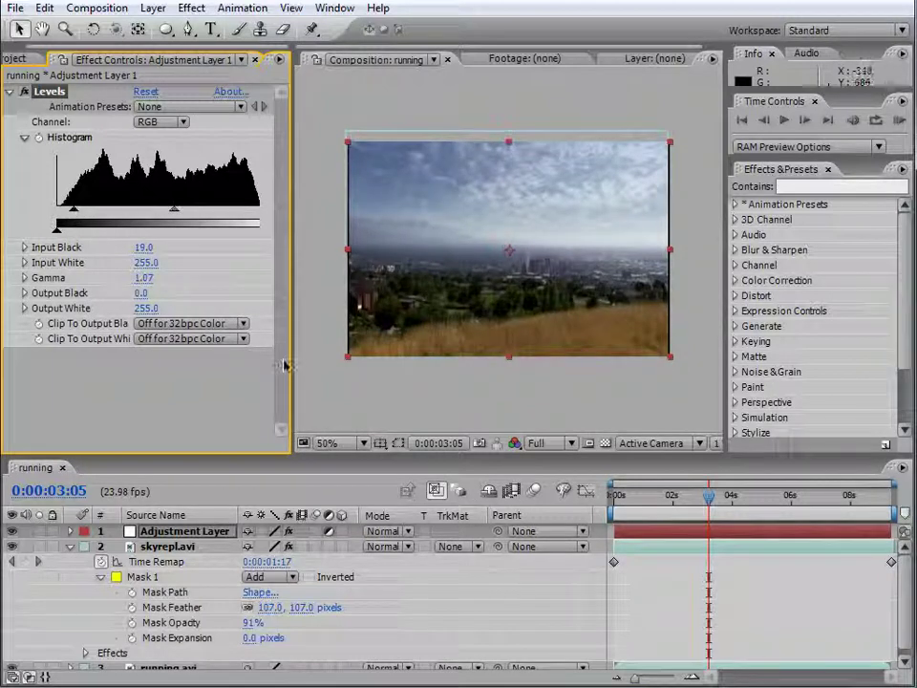
Create a black 720 × 480 pixel solid layer above the adjustment layer
{"action": "left_click", "coordinate": [153, 8]}
{"action": "mouse_move", "coordinate": [181, 28]}
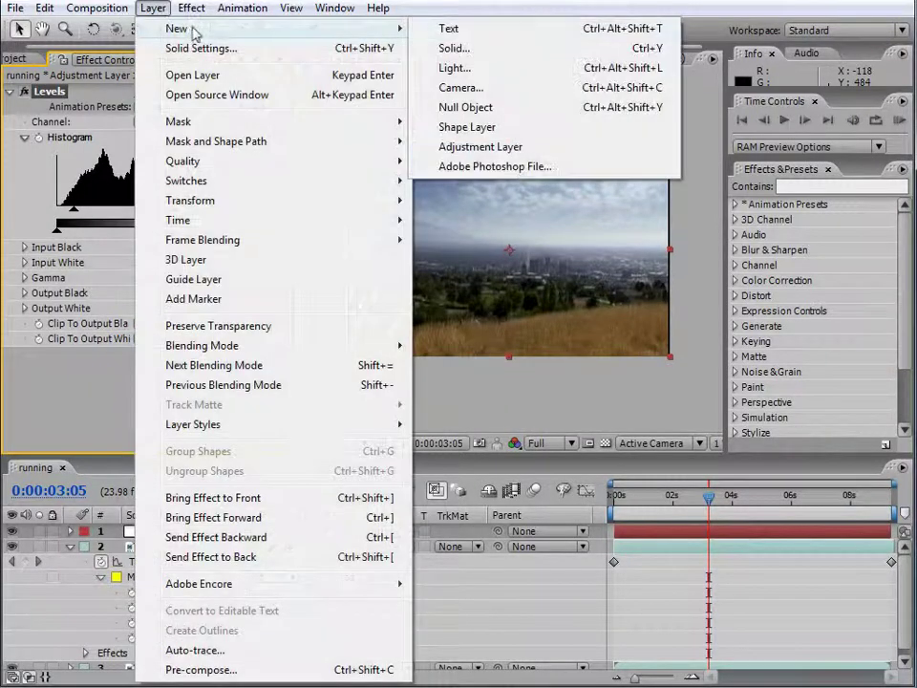
{"action": "left_click", "coordinate": [491, 48]}
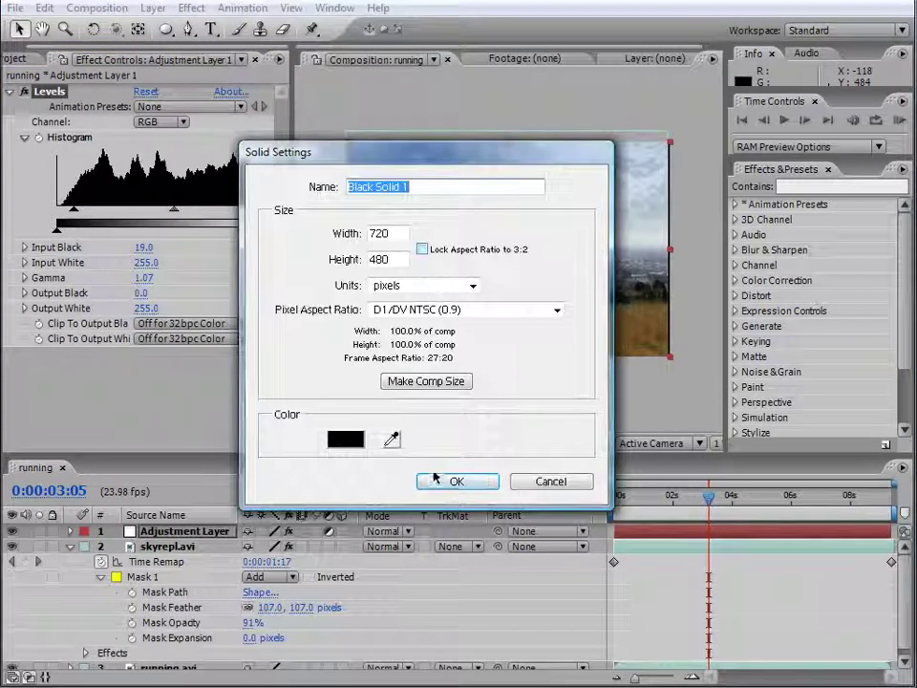
{"action": "left_click", "coordinate": [455, 480]}
Add an elliptical mask filling the whole frame to the black solid and set its mask mode to Subtract
{"action": "left_click", "coordinate": [165, 29]}
{"action": "double_click", "coordinate": [165, 29]}
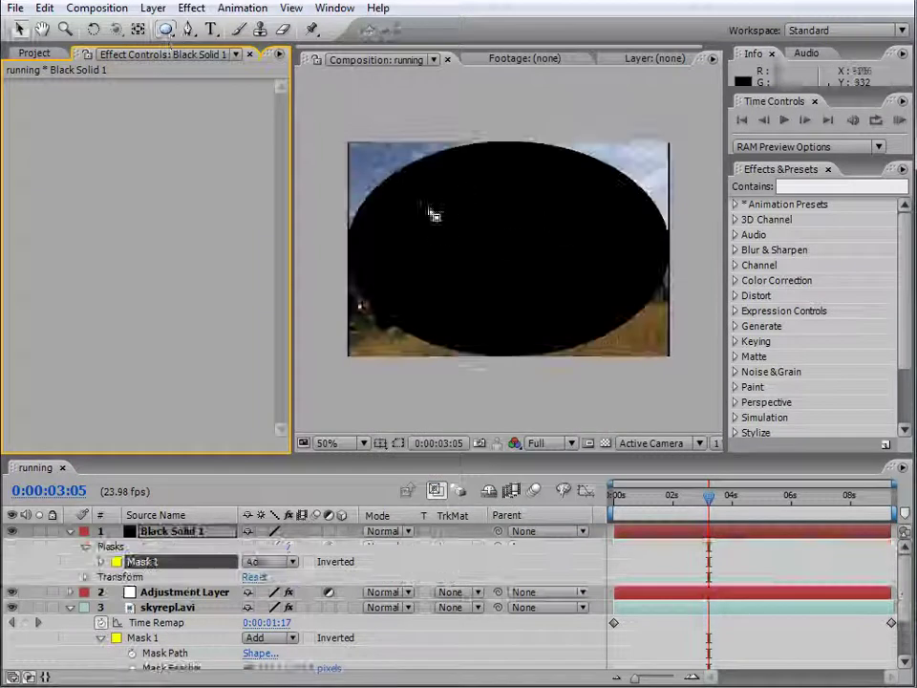
{"action": "key", "text": "v"}
{"action": "left_click", "coordinate": [286, 562]}
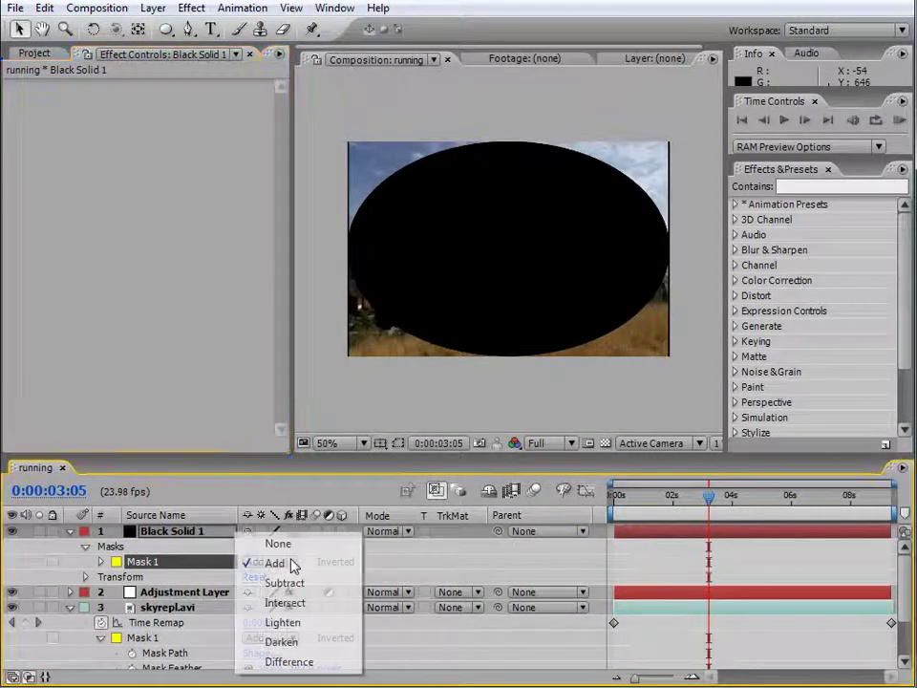
{"action": "left_click", "coordinate": [291, 584]}
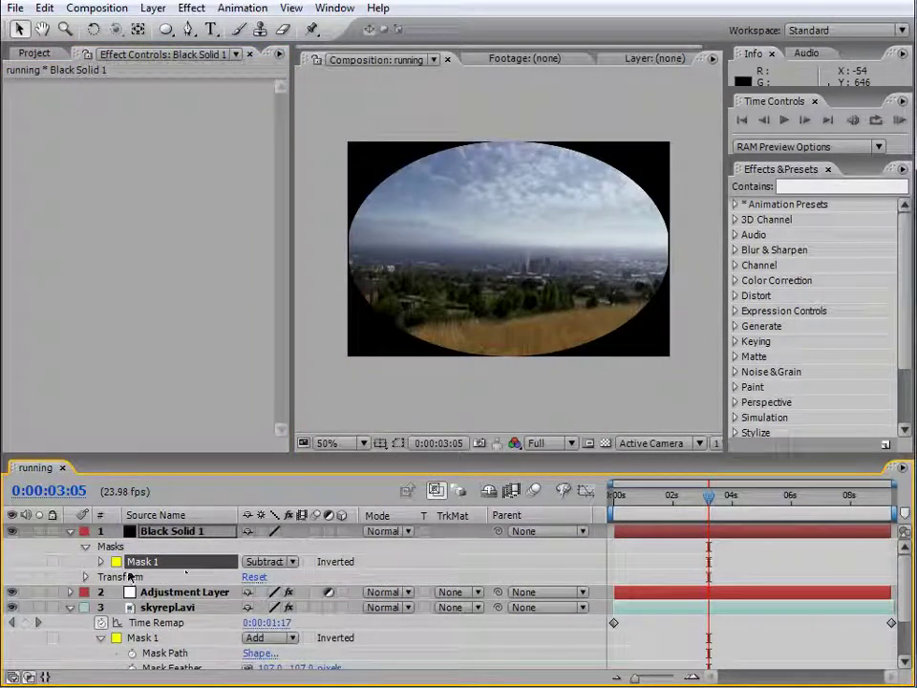
Set the black solid's mask feather to 194 pixels and mask opacity to 41%, and scrub to 0:00:06:19 to check the vignette
{"action": "key", "text": "m"}
{"action": "key", "text": "m"}
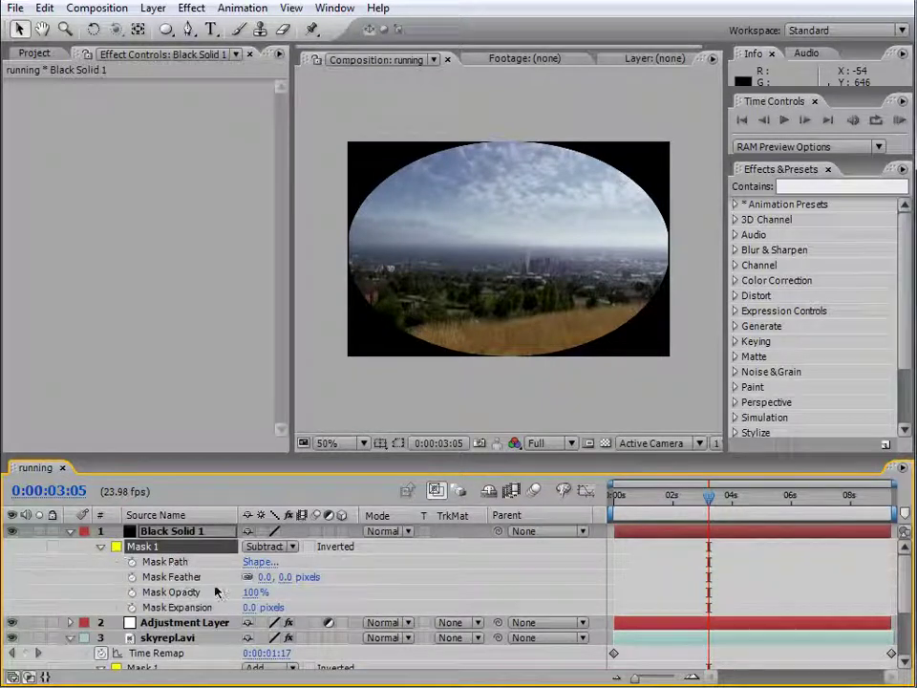
{"action": "left_click_drag", "start_coordinate": [275, 577], "coordinate": [442, 578]}
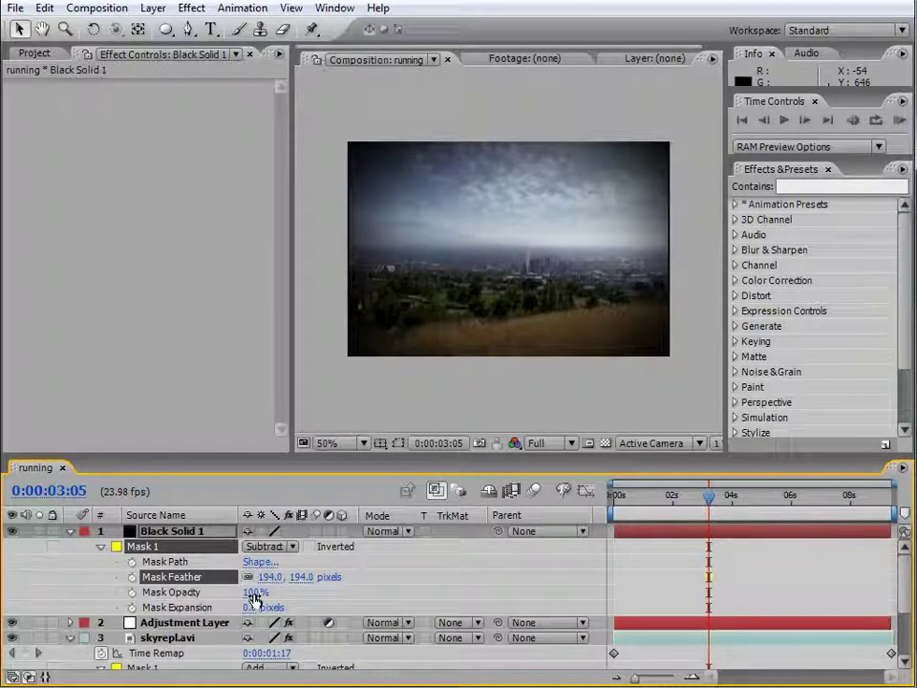
{"action": "left_click_drag", "start_coordinate": [254, 593], "coordinate": [201, 593]}
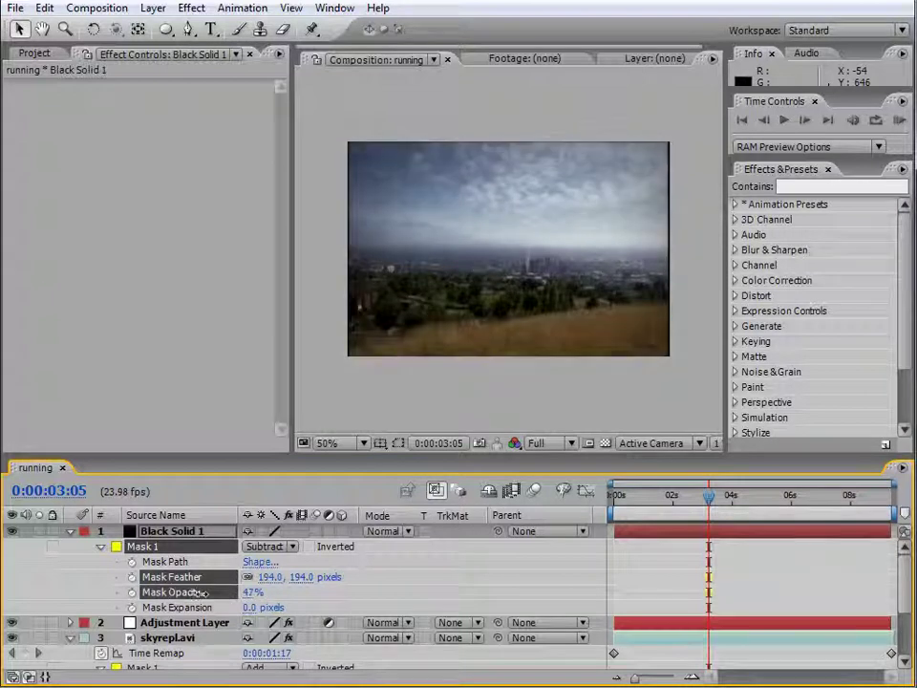
{"action": "left_click", "coordinate": [232, 592]}
{"action": "left_click_drag", "start_coordinate": [712, 504], "coordinate": [814, 501]}
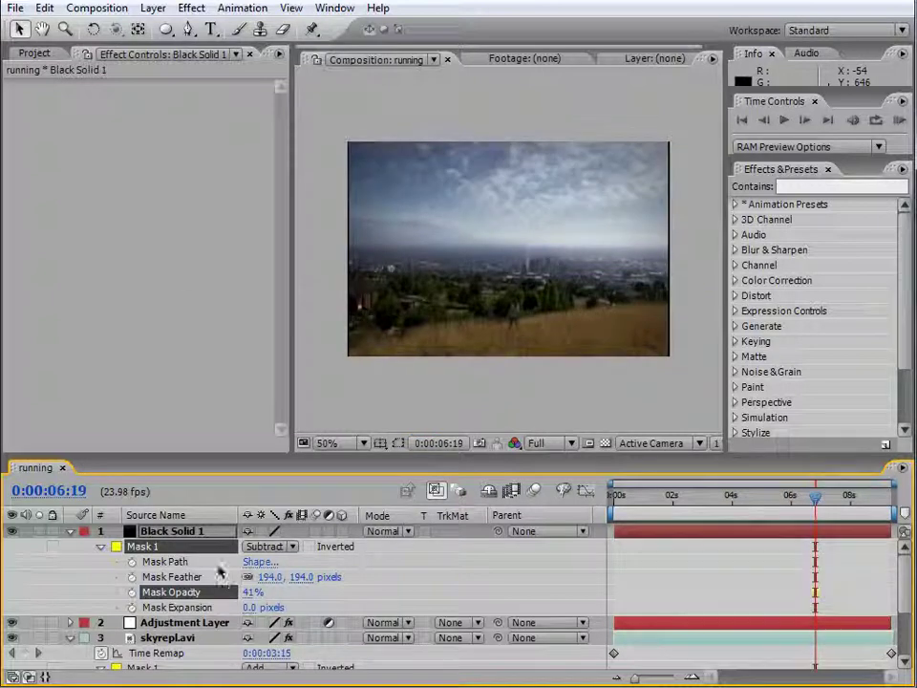
Add the running composition to the render queue and play the rendered skyeff video in Windows Media Player
{"action": "left_click", "coordinate": [95, 9]}
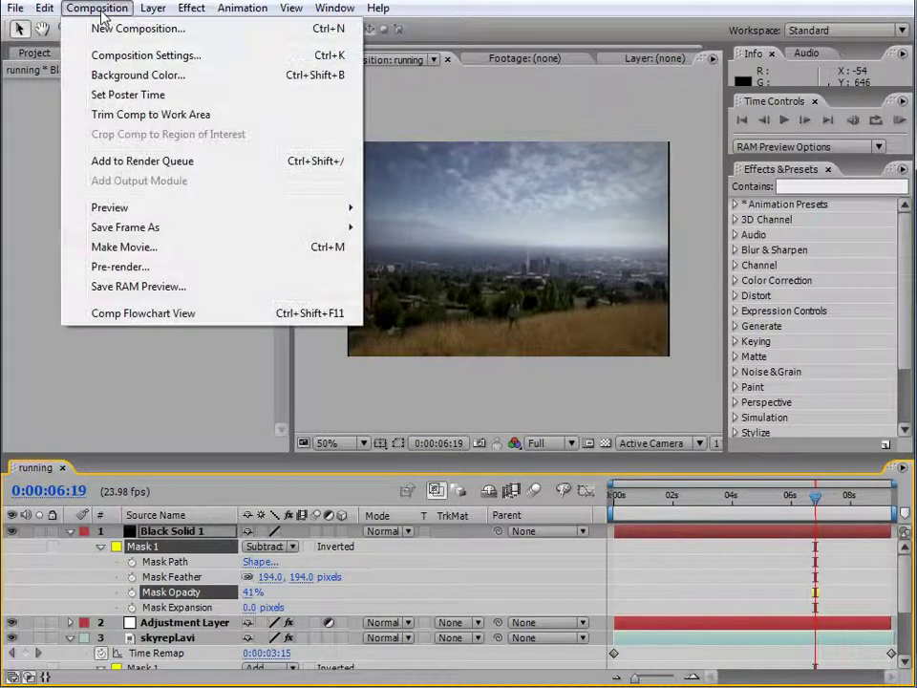
{"action": "left_click", "coordinate": [205, 163]}
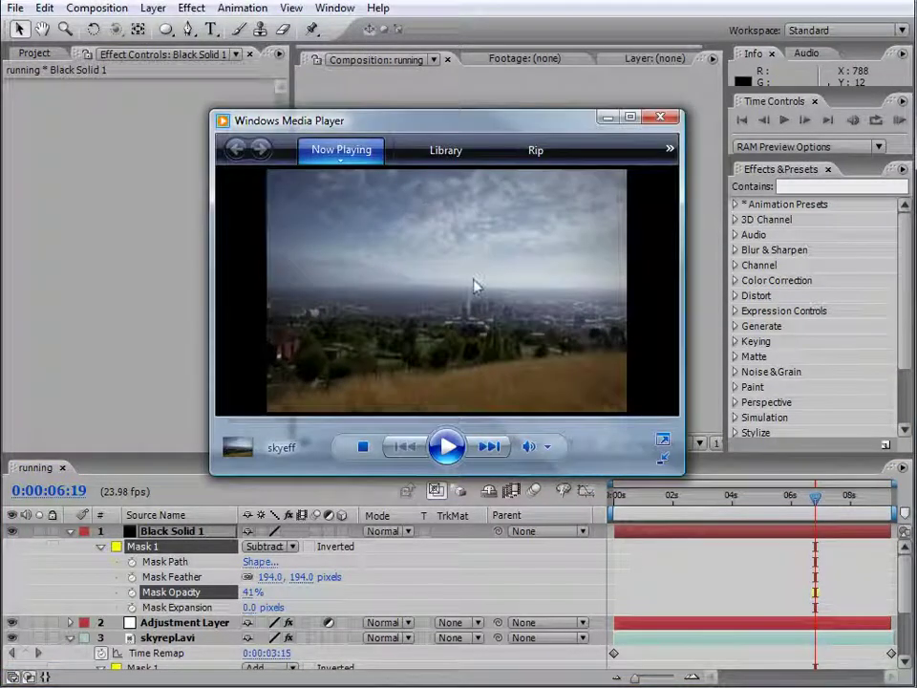
{"action": "left_click", "coordinate": [446, 446]}
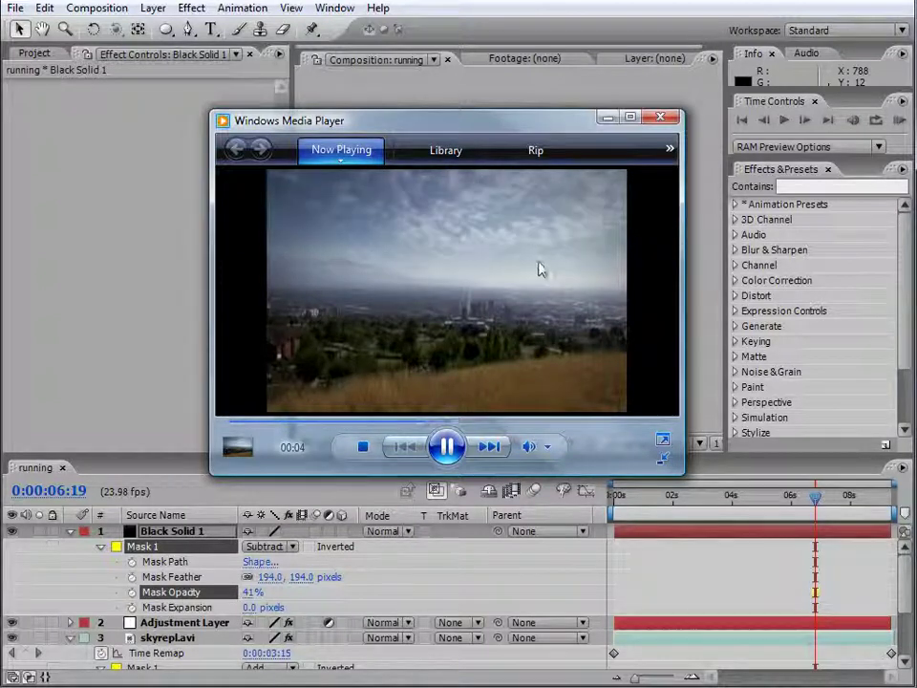
Hide the black solid, adjustment and skyrepl.avi layers and compare the original footage with the rendered video in Windows Media Player
{"action": "left_click_drag", "start_coordinate": [508, 124], "coordinate": [847, 140]}
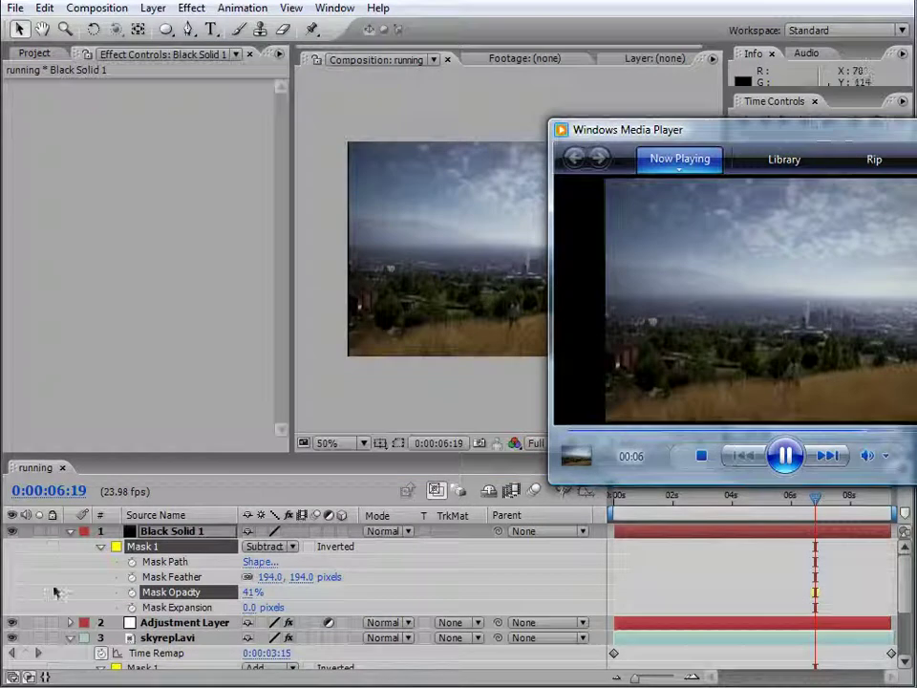
{"action": "left_click", "coordinate": [16, 544]}
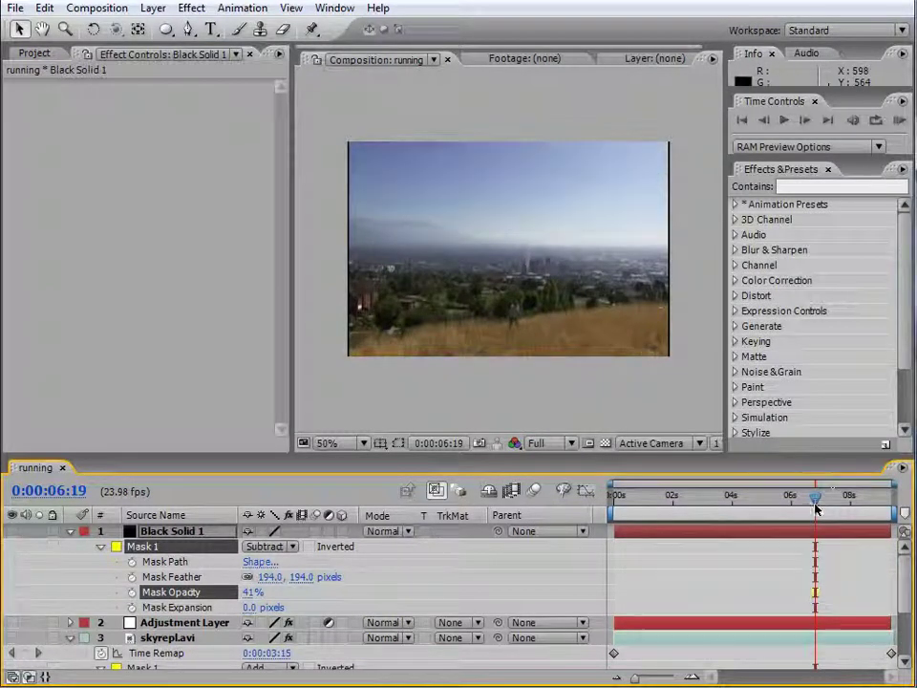
{"action": "left_click_drag", "start_coordinate": [815, 498], "coordinate": [699, 498]}
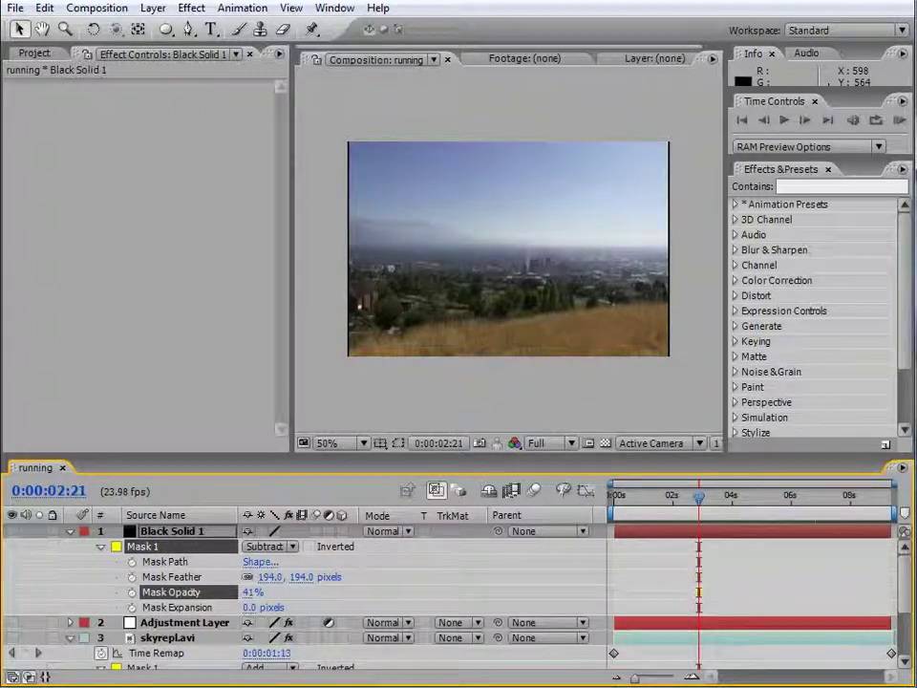
{"action": "key", "text": "alt+Tab"}
{"action": "left_click_drag", "start_coordinate": [898, 134], "coordinate": [480, 314]}
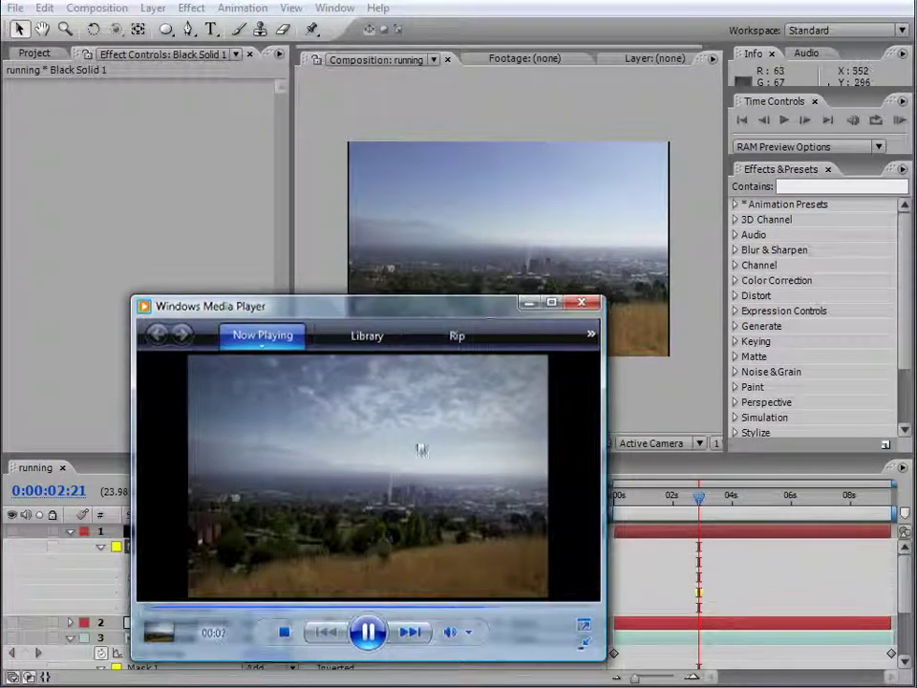